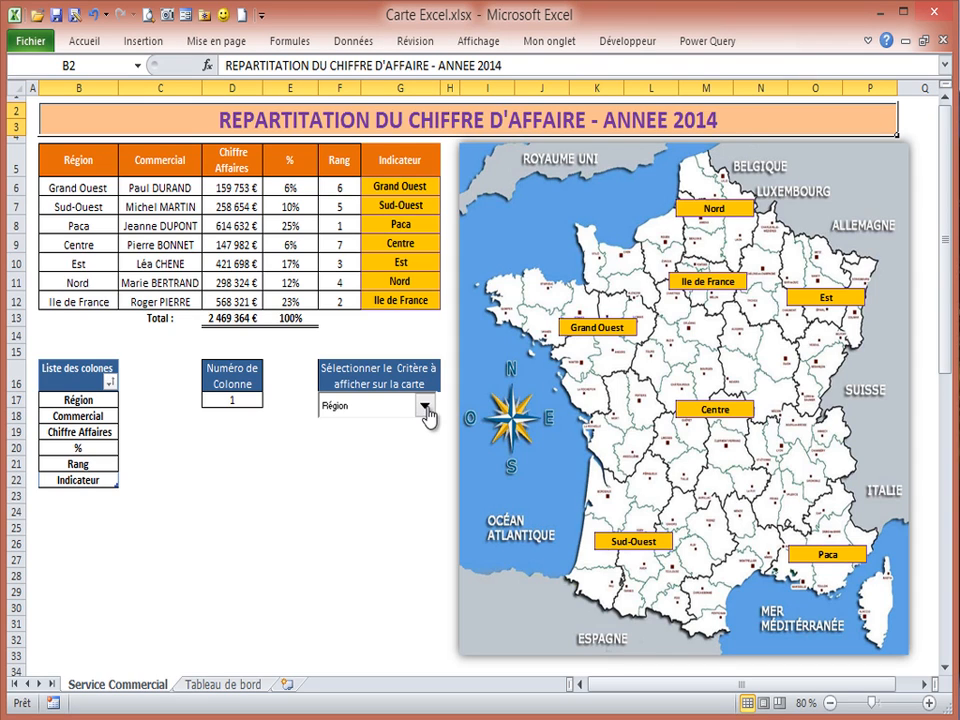
Show the Commercial, Chiffre Affaires and Rang criteria in turn on the Service Commercial map to examine how its labels respond
click(427, 407)
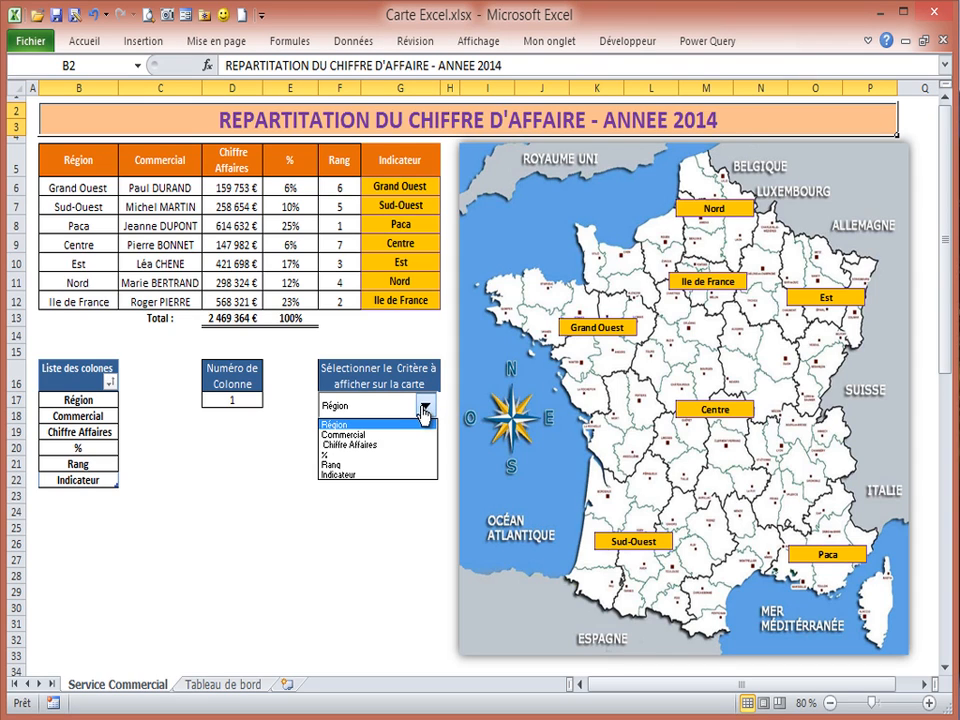
click(350, 435)
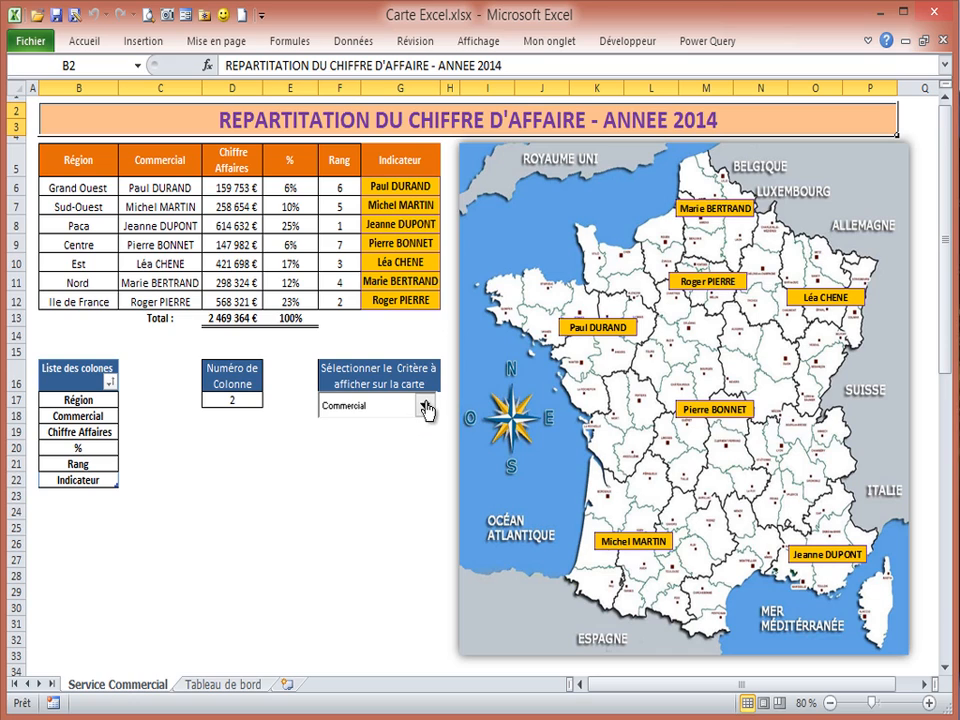
click(425, 405)
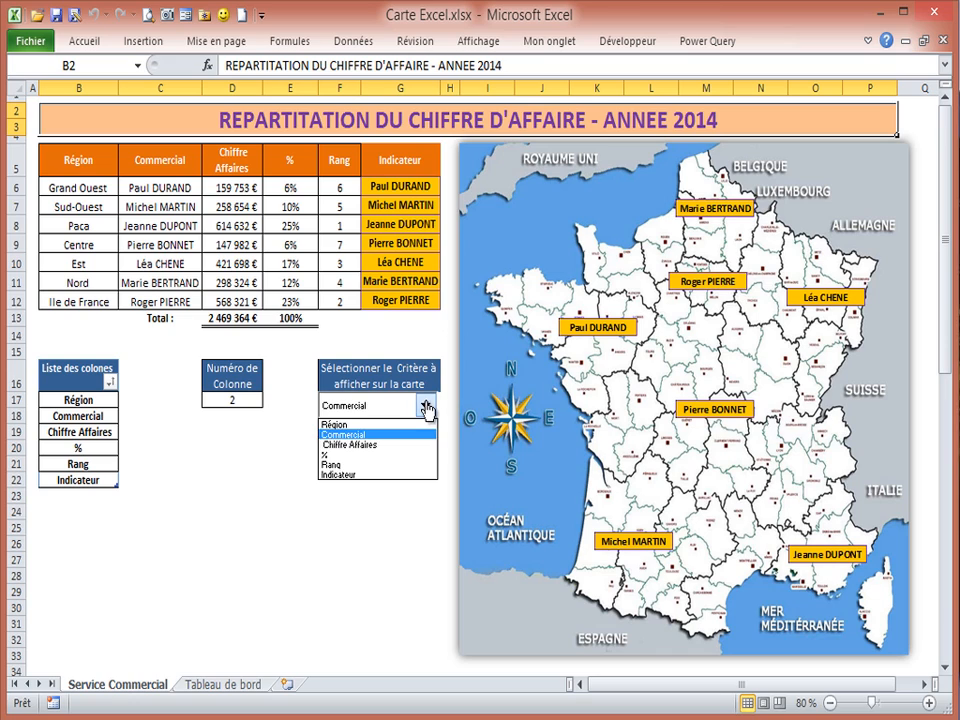
click(341, 446)
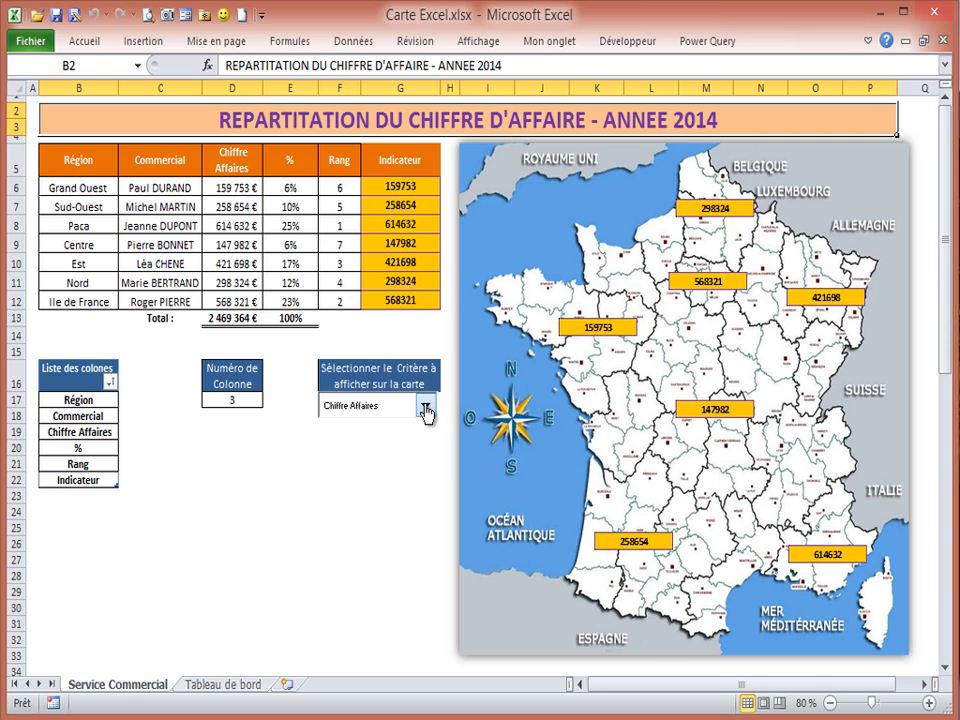
click(424, 405)
click(331, 464)
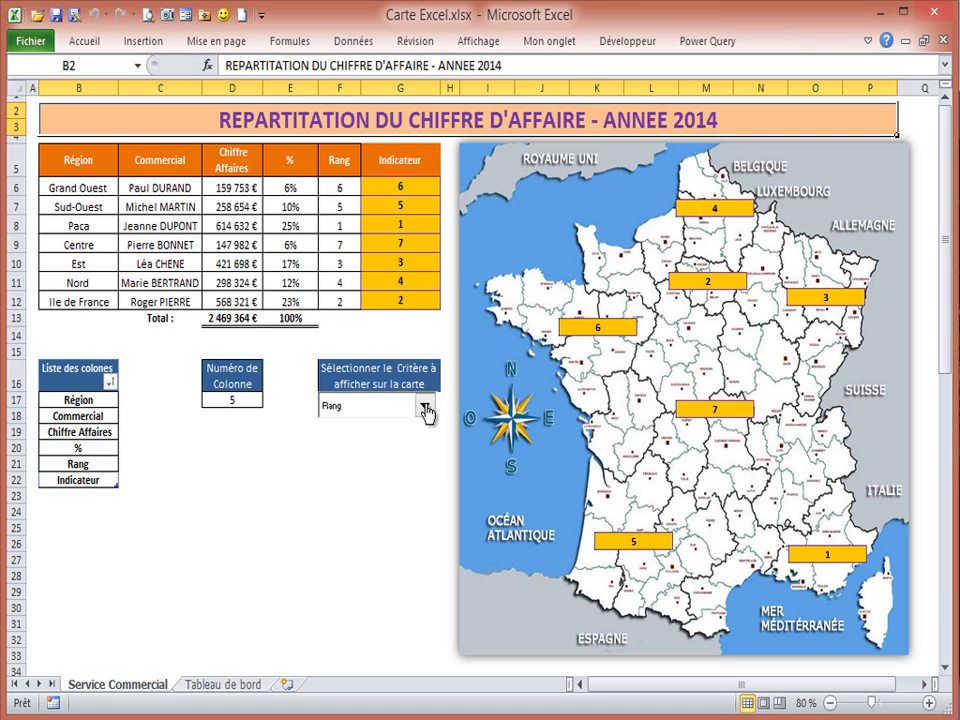
click(426, 409)
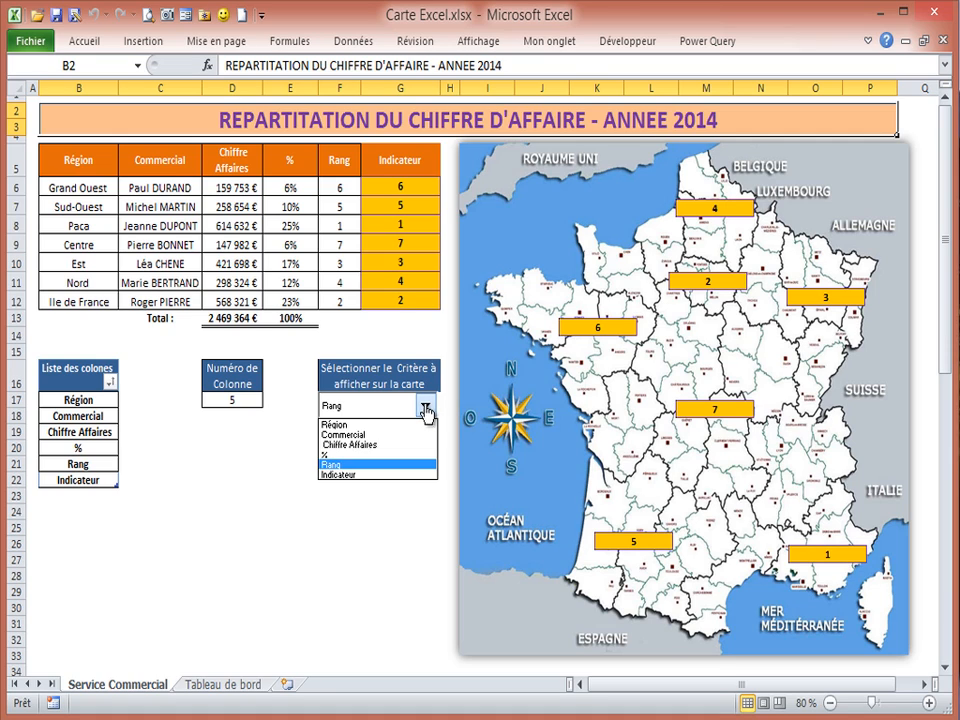
click(337, 464)
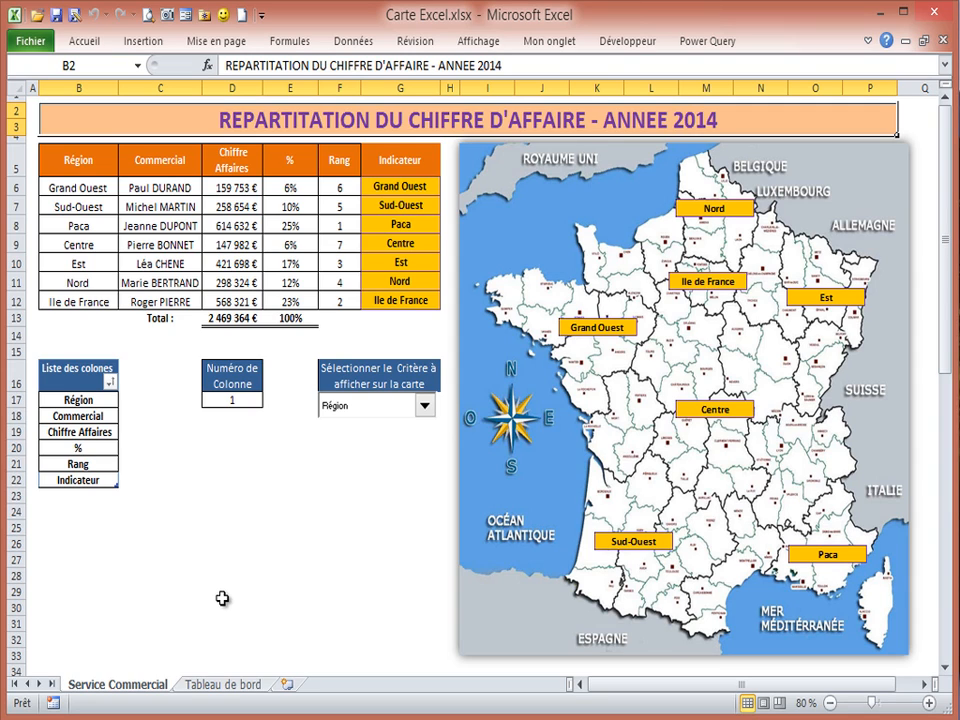
On the Tableau de bord sheet, total the Chiffre Affaires values D6:D12 in cell D13 with a sum
click(227, 687)
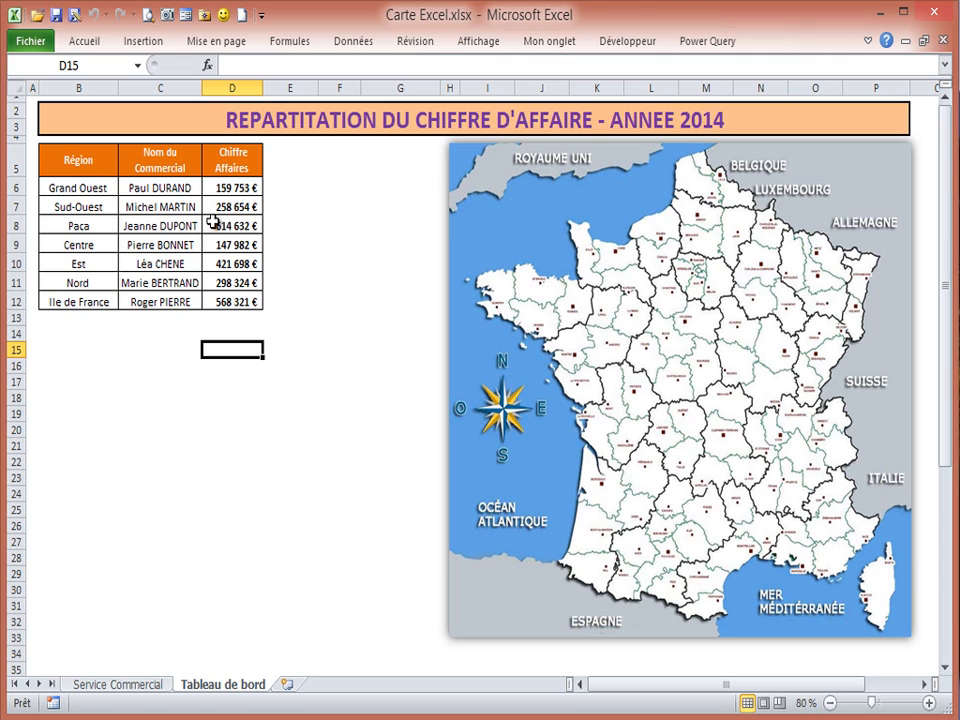
click(226, 314)
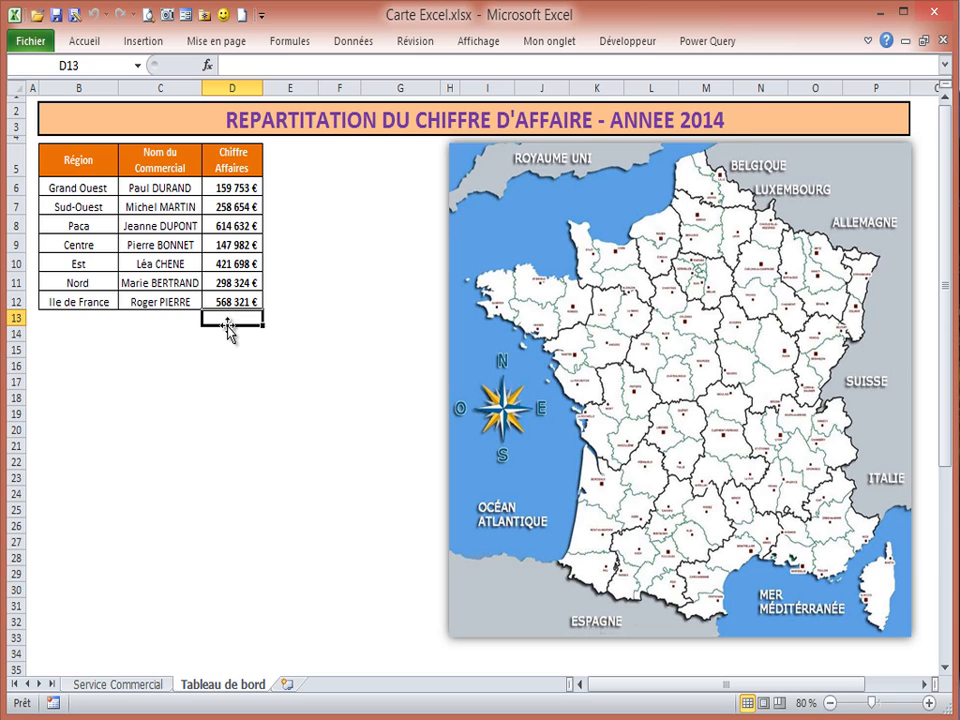
click(95, 42)
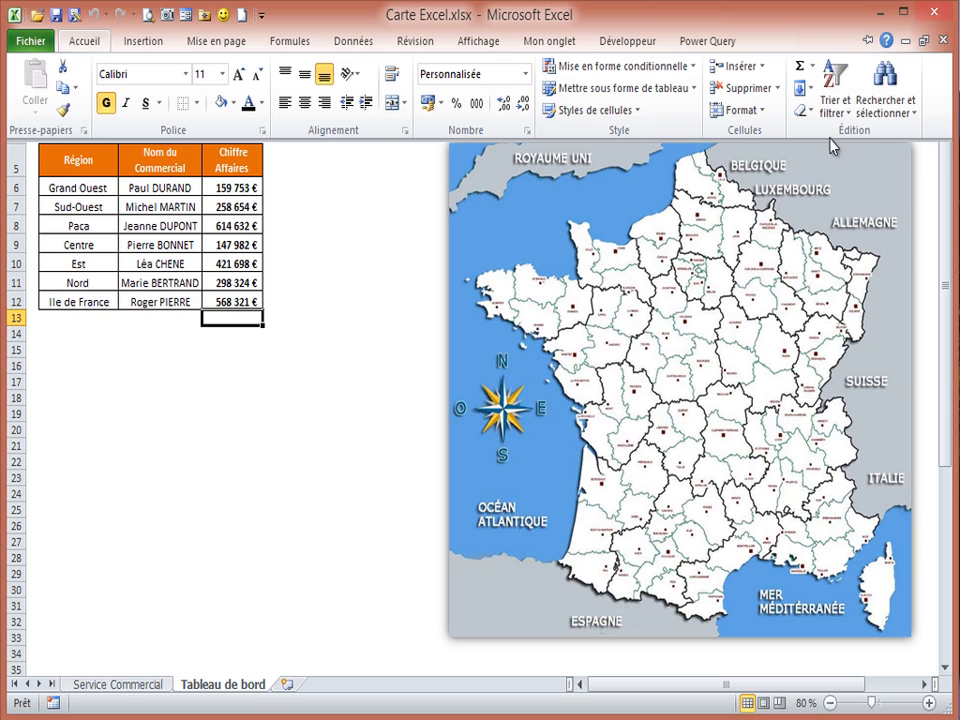
click(811, 68)
click(828, 146)
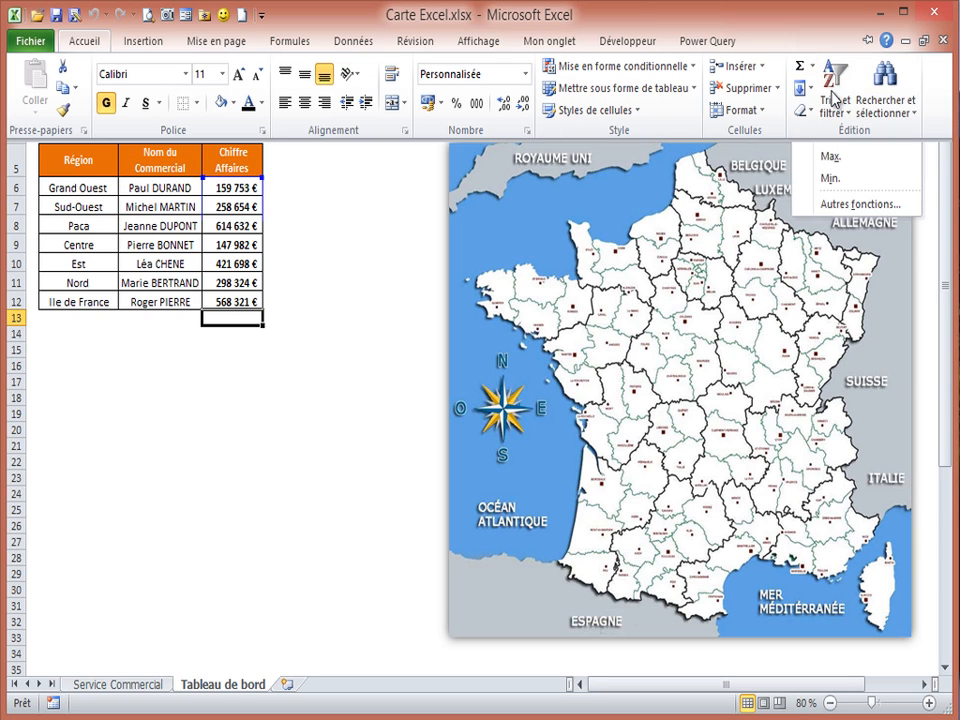
key(Return)
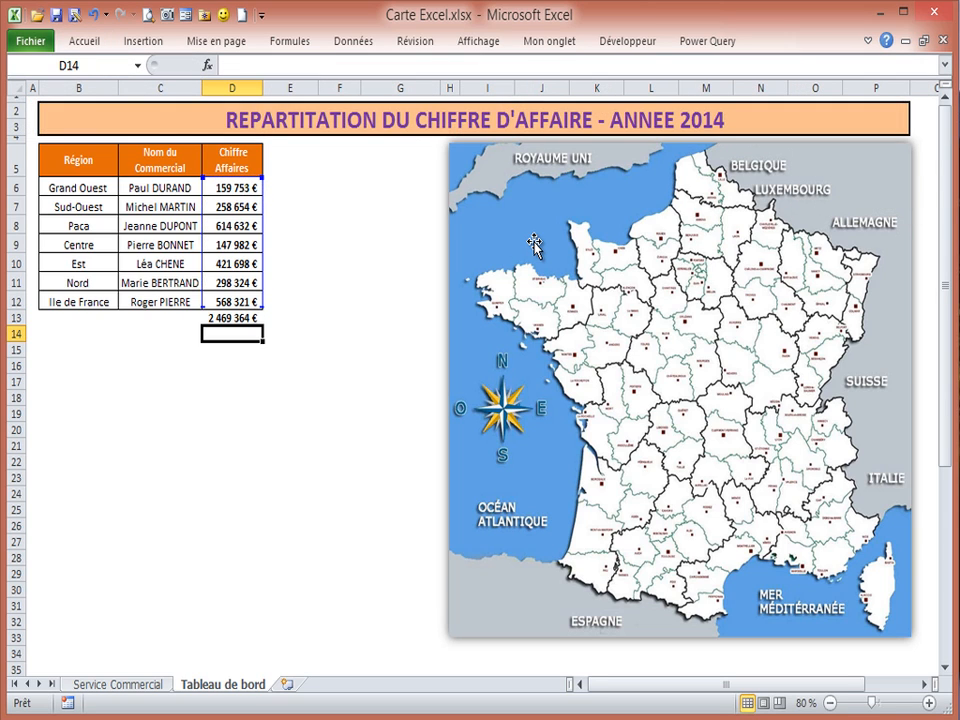
Label the sum by entering "Total :" in cell C13
click(161, 319)
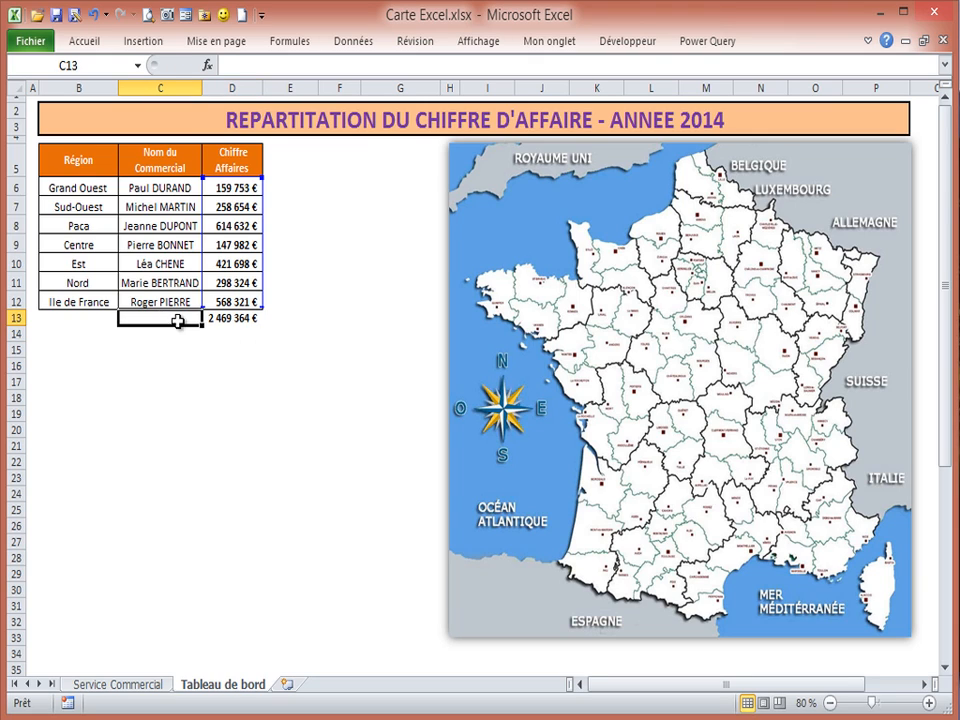
text(Total :)
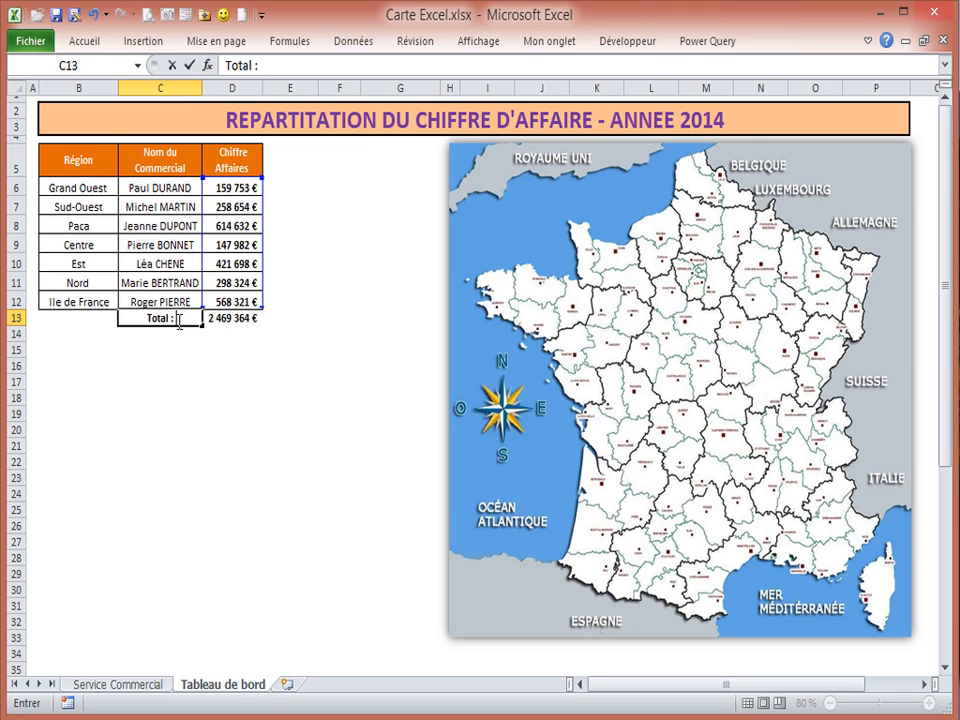
key(Tab)
click(313, 318)
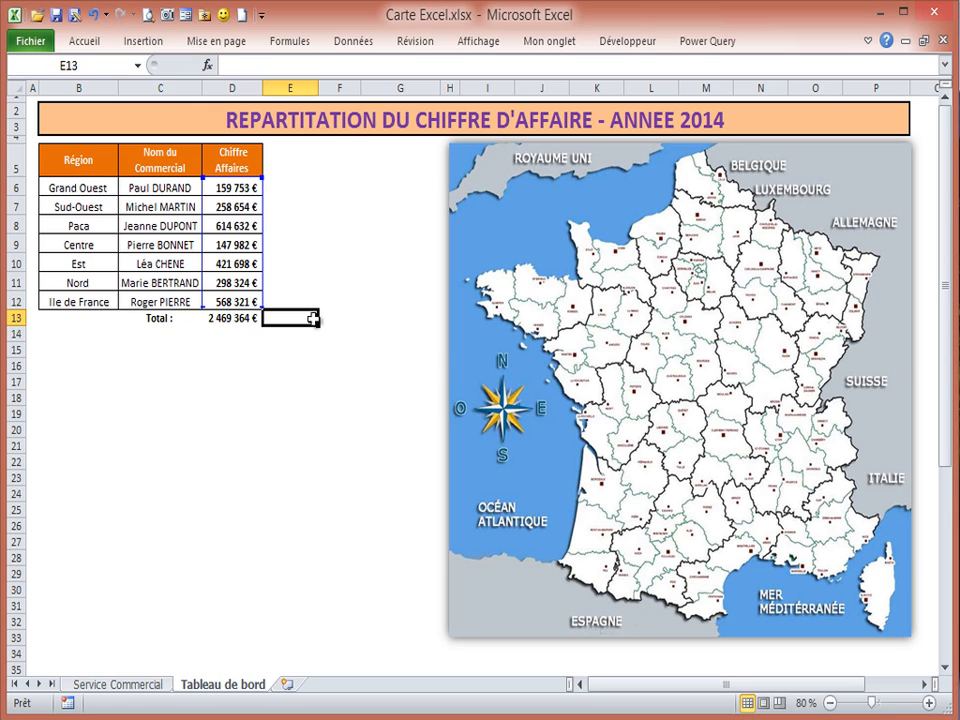
click(216, 318)
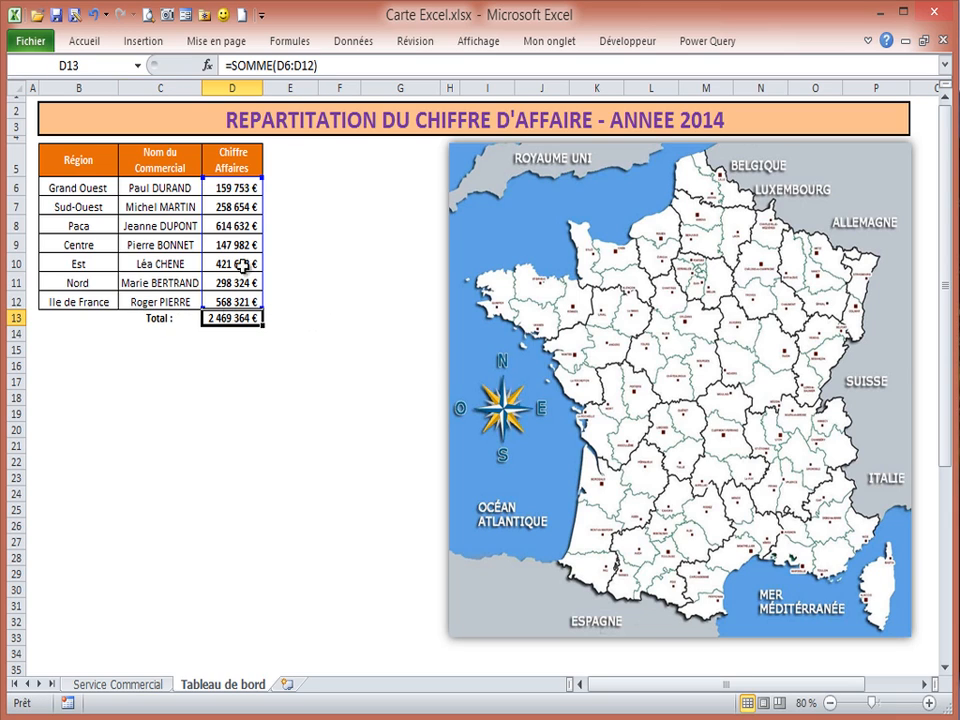
Add a "%" header in cell E5 and copy the Chiffre Affaires header's formatting onto it
click(281, 160)
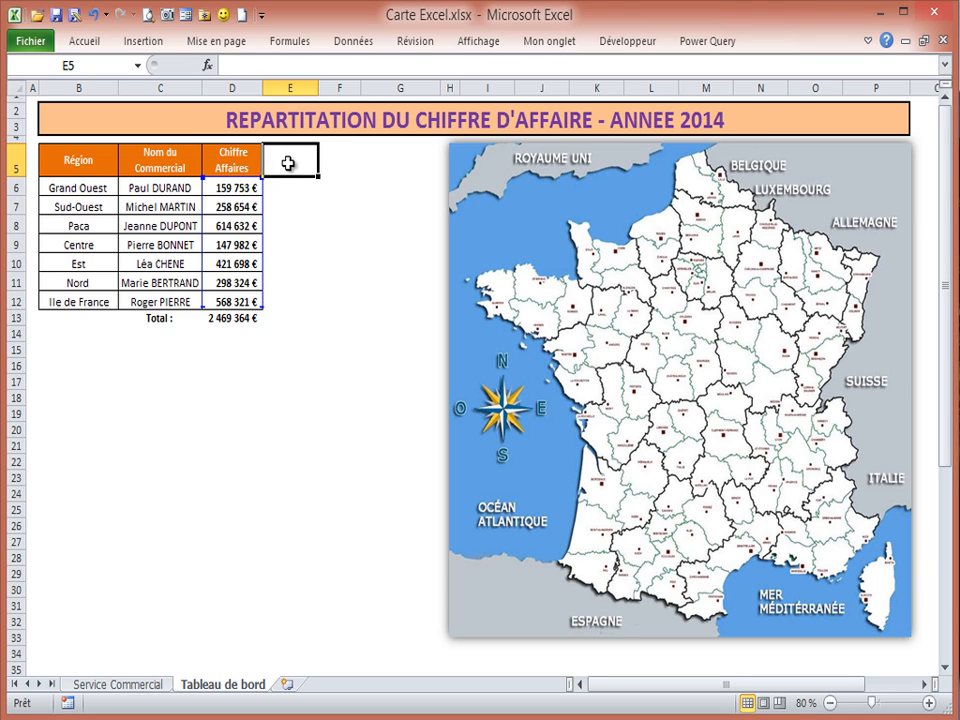
text(%)
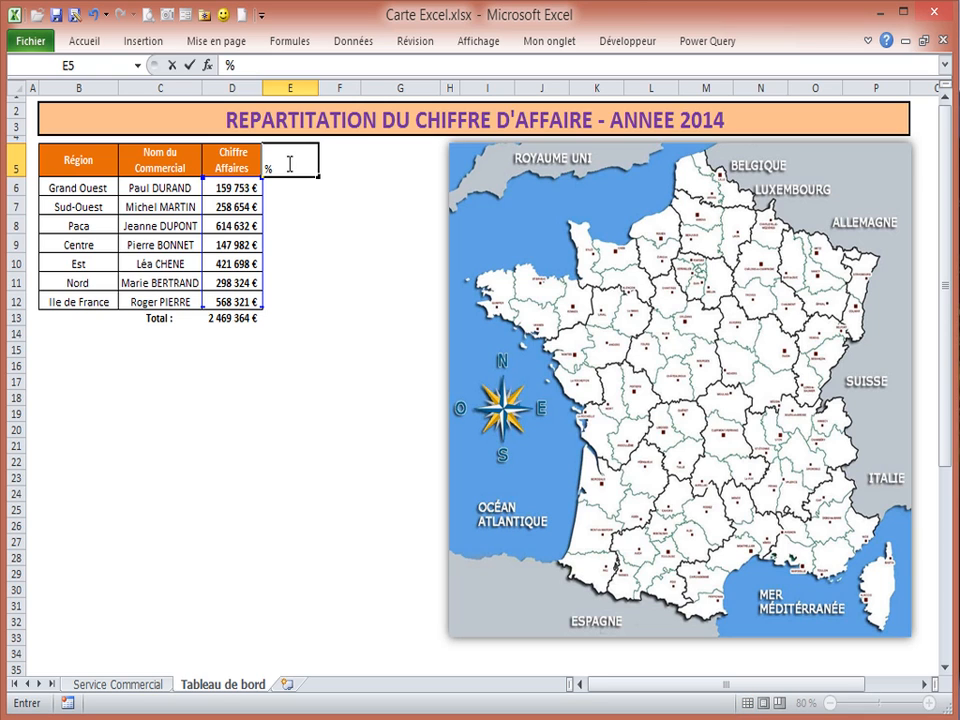
key(Return)
click(250, 155)
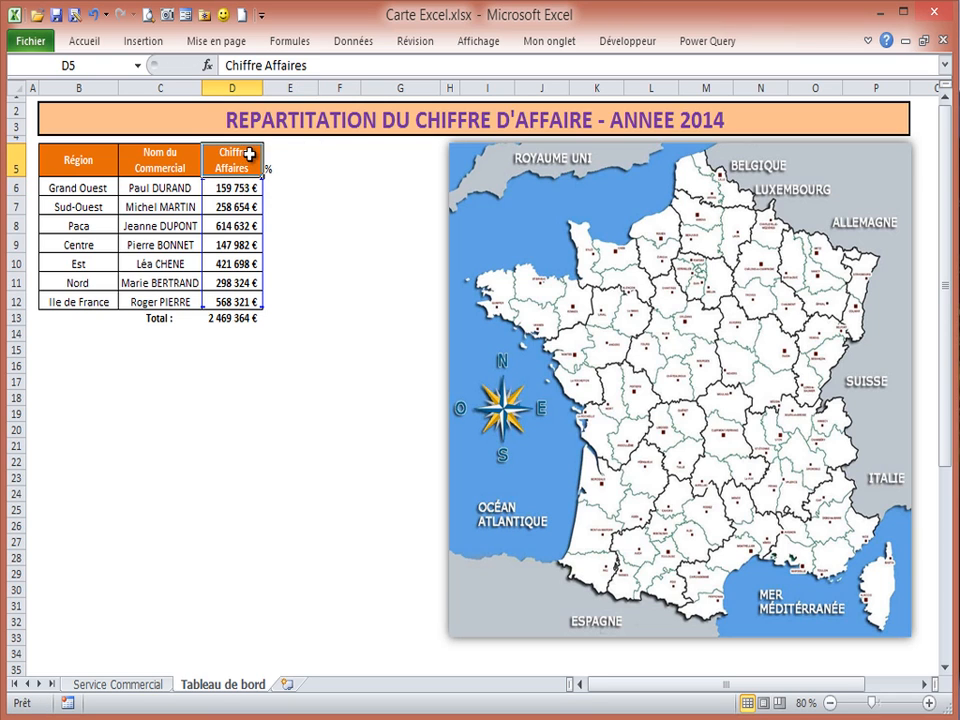
click(77, 50)
click(64, 101)
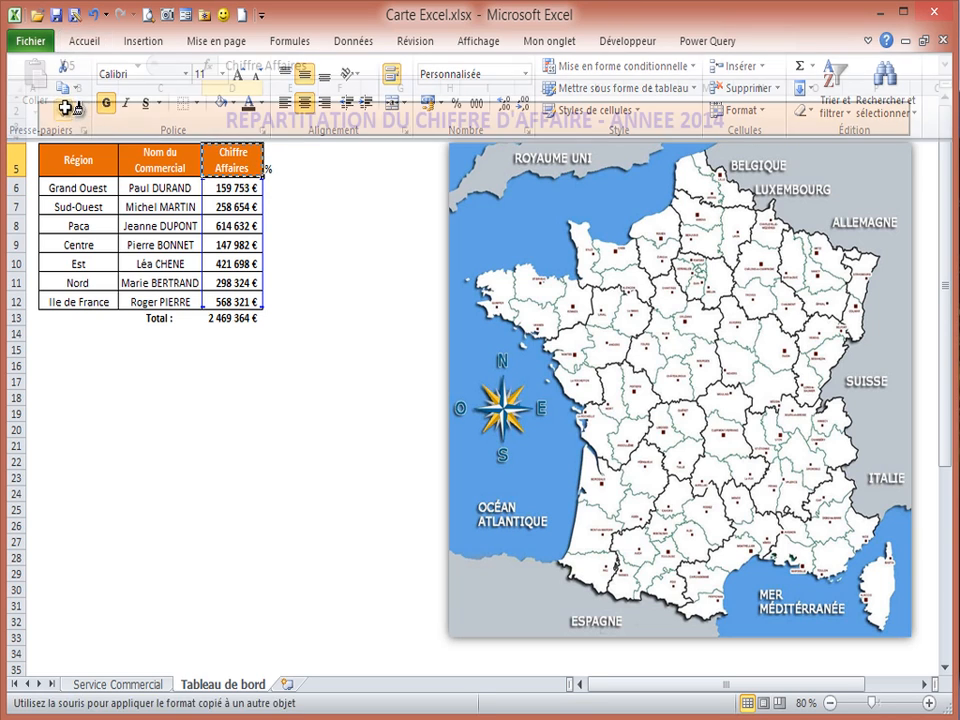
click(292, 162)
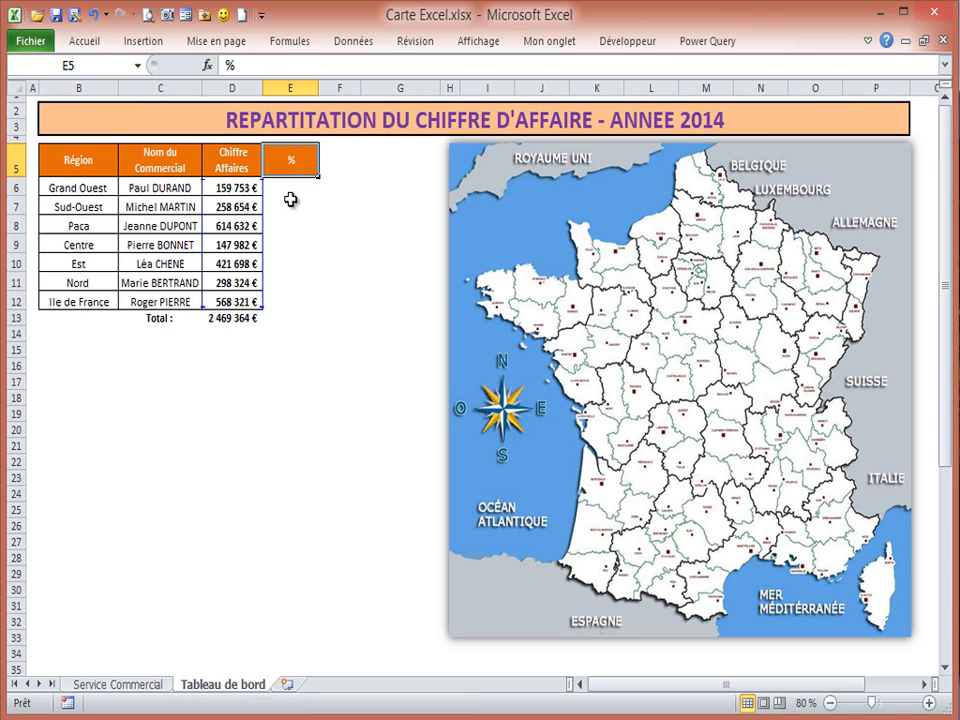
Calculate the Grand Ouest share of total revenue in cell E6 with the formula =D6/$D$13
click(289, 187)
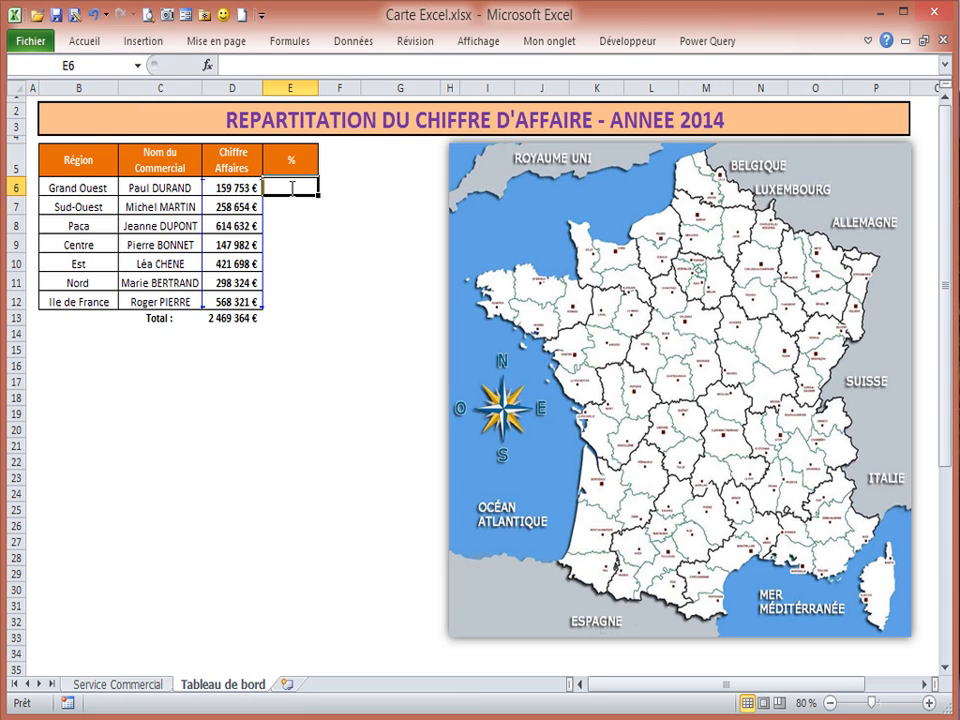
text(=)
click(230, 188)
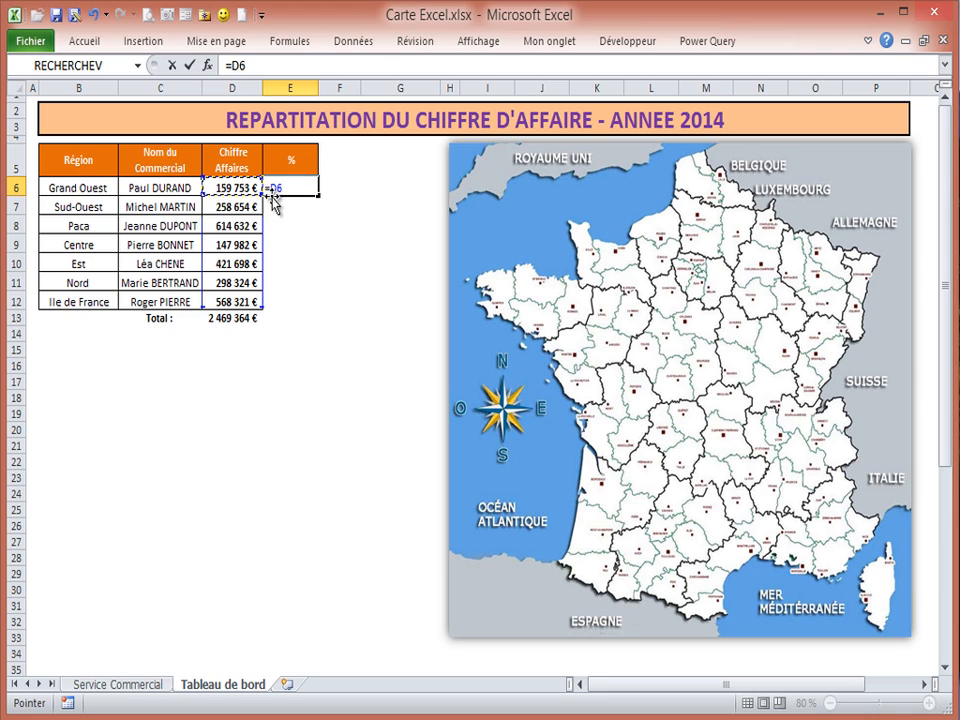
text(/)
click(230, 325)
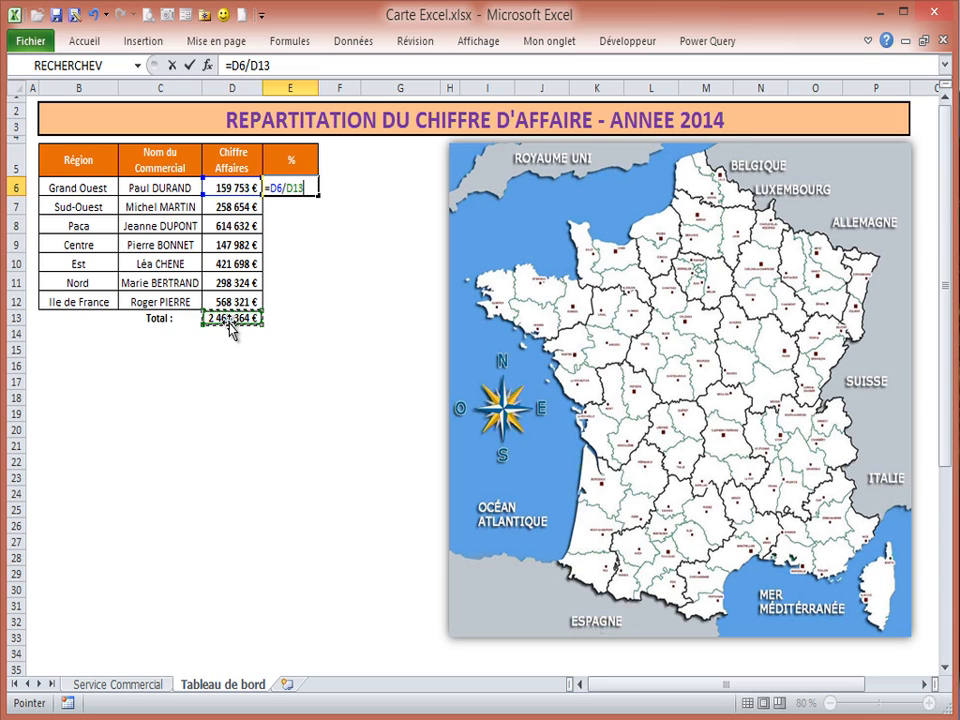
key(F4)
key(Return)
key(Return)
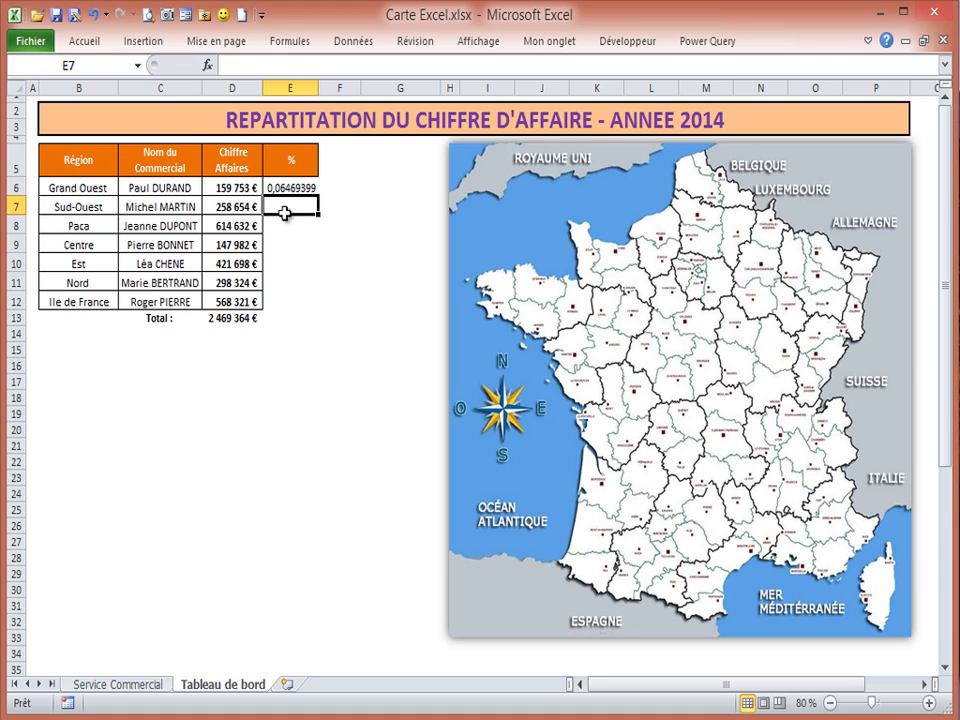
Format cell E6 as a centred percentage and fill its formula down to E12
click(297, 189)
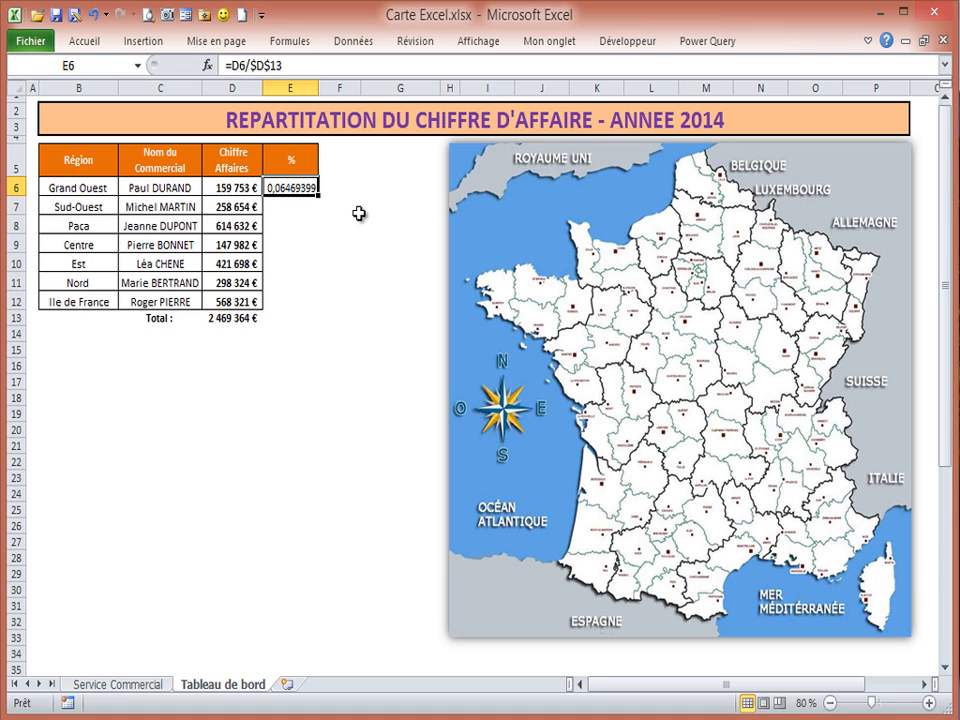
click(82, 44)
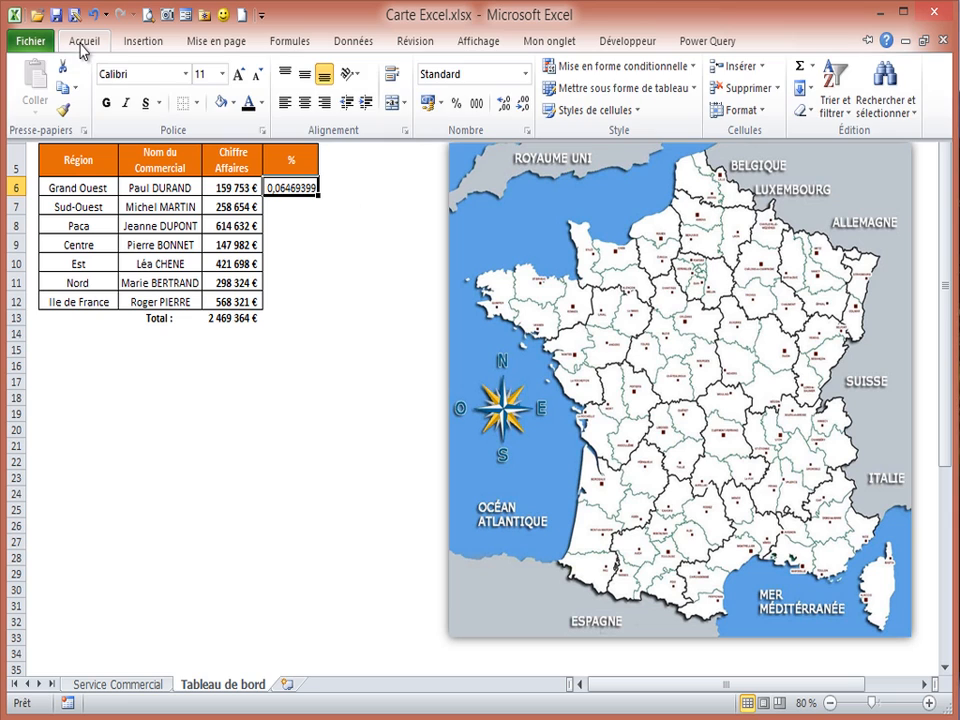
click(456, 103)
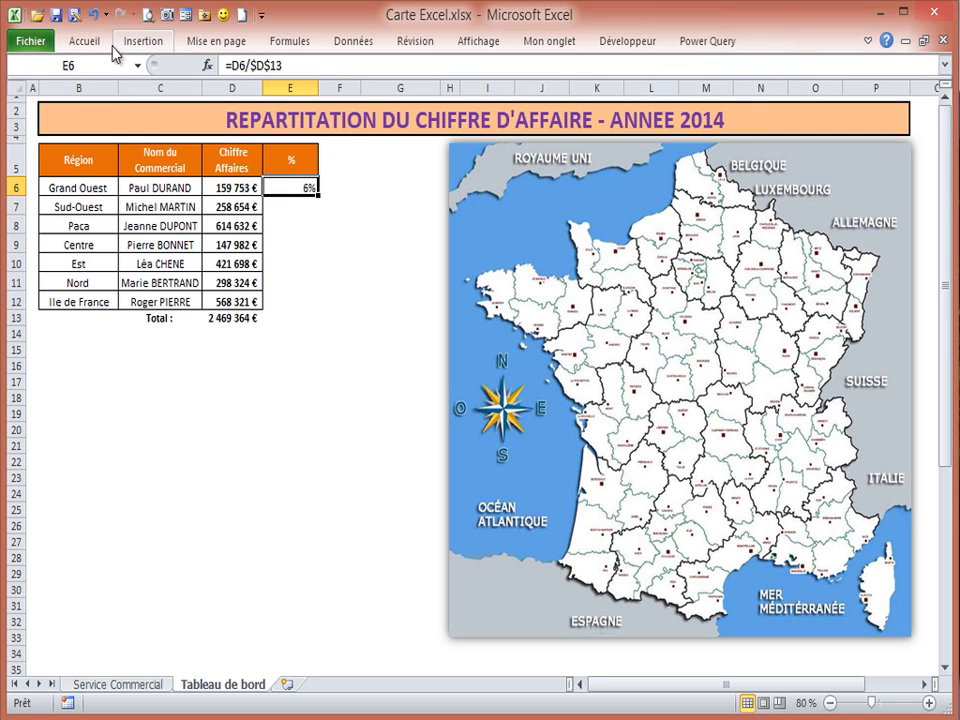
click(84, 42)
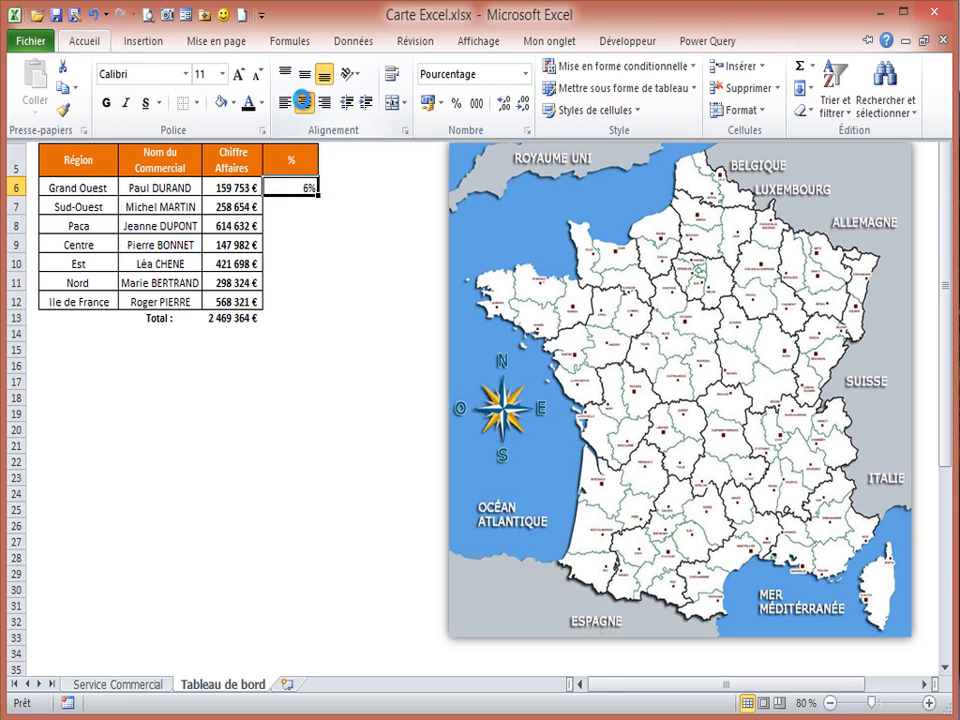
click(305, 103)
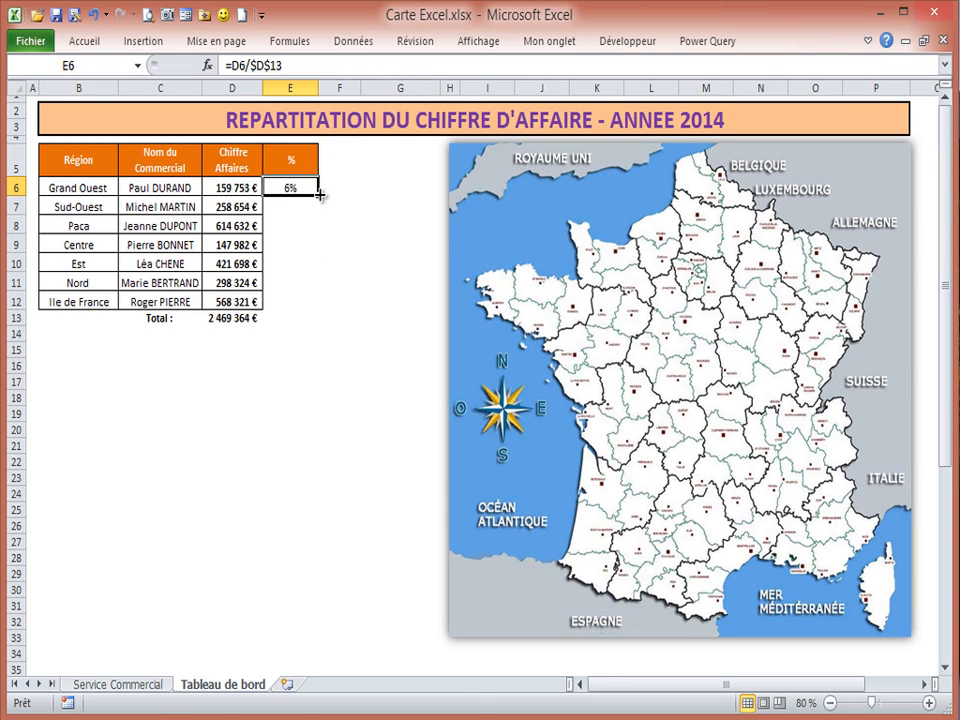
drag(316, 197, 321, 300)
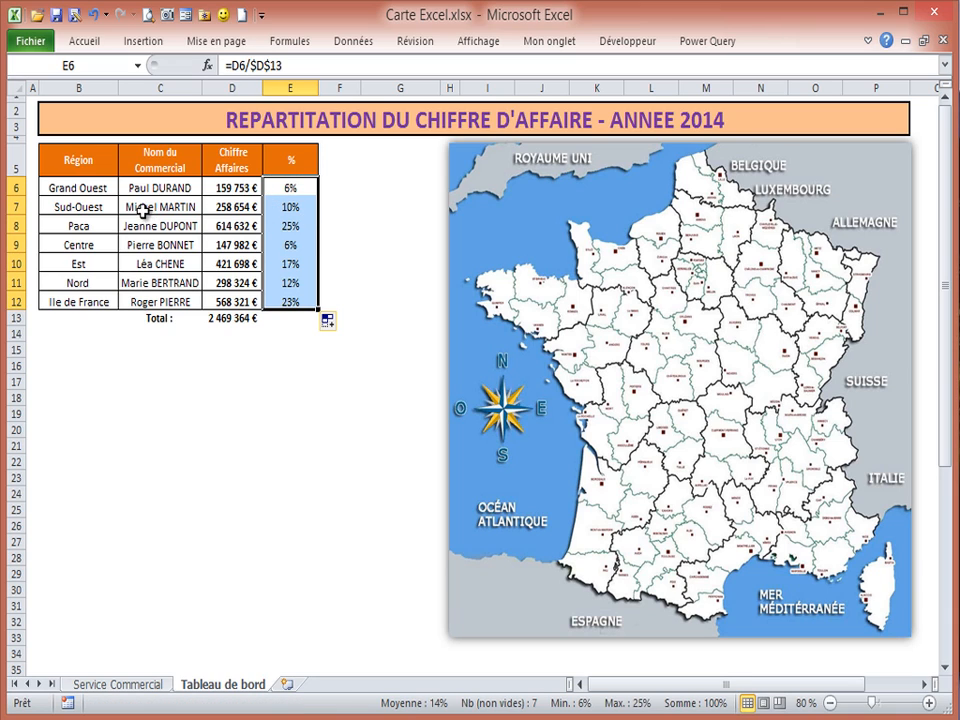
click(289, 160)
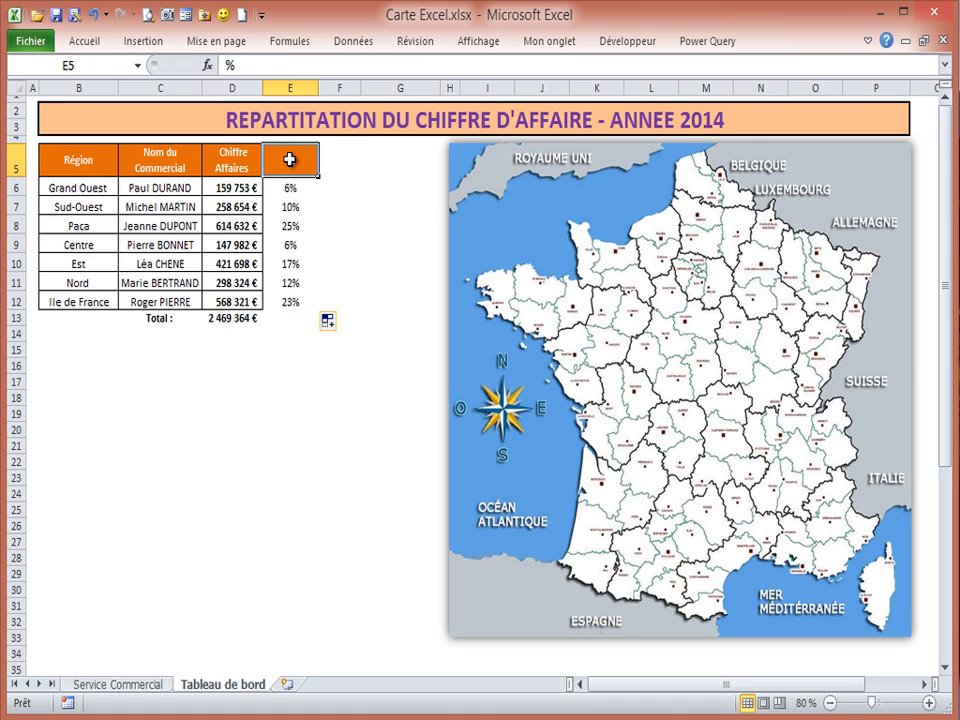
click(290, 188)
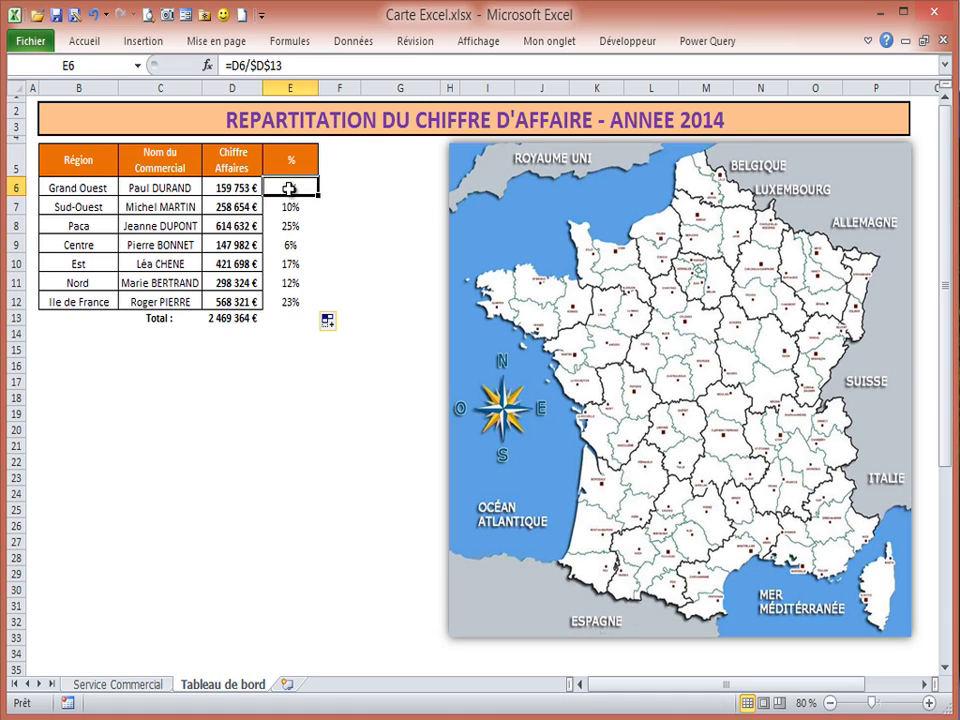
click(298, 152)
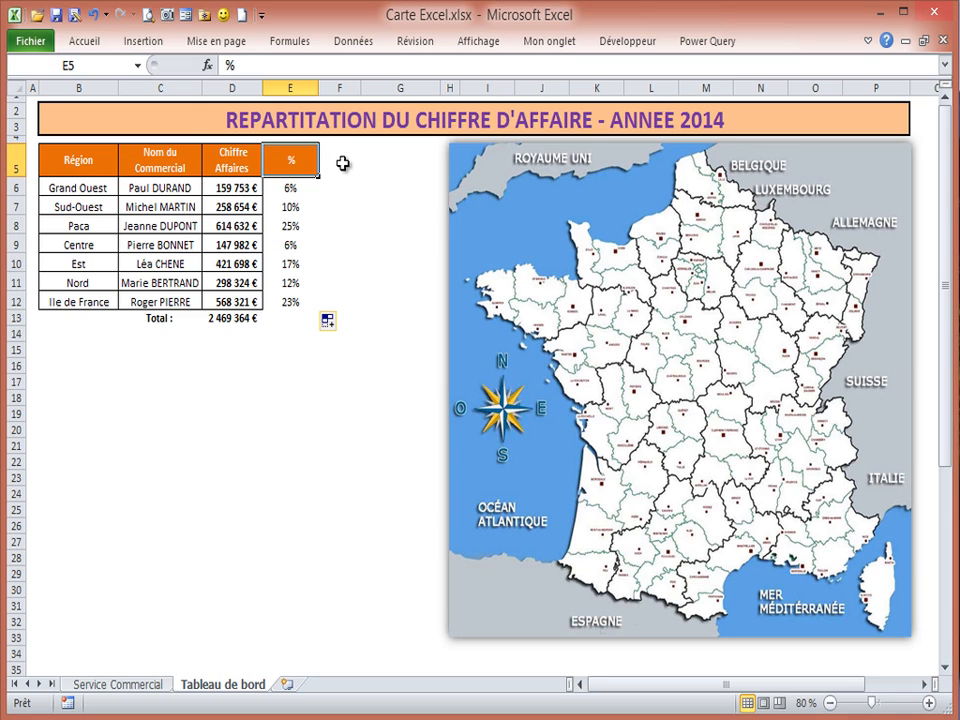
Add a "Rang" header in cell F5 and copy the % header's formatting onto it
click(343, 163)
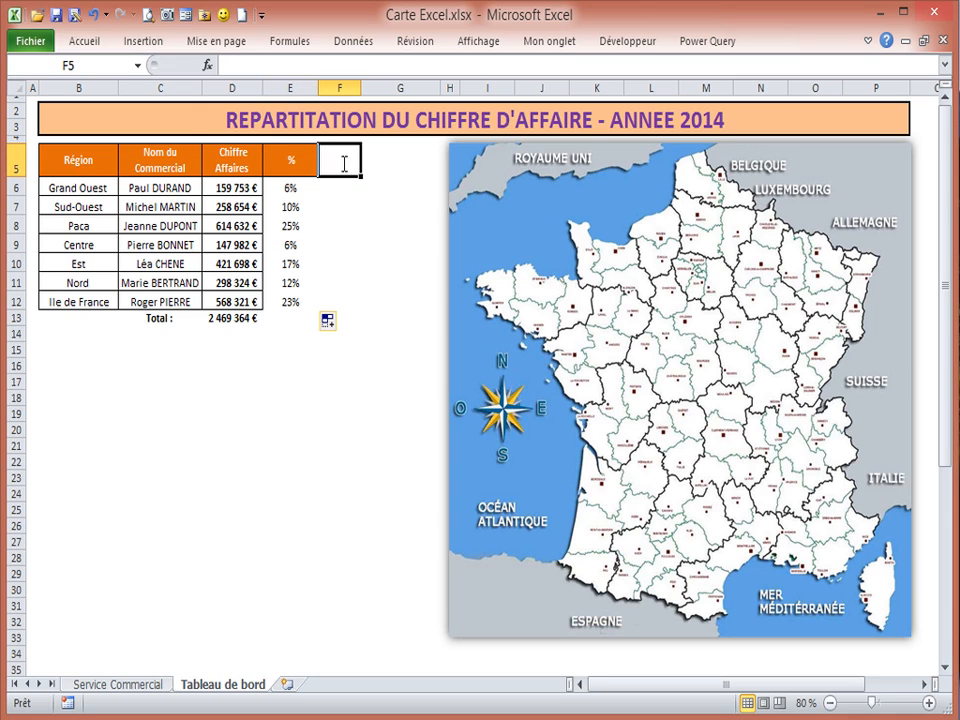
text(Rang)
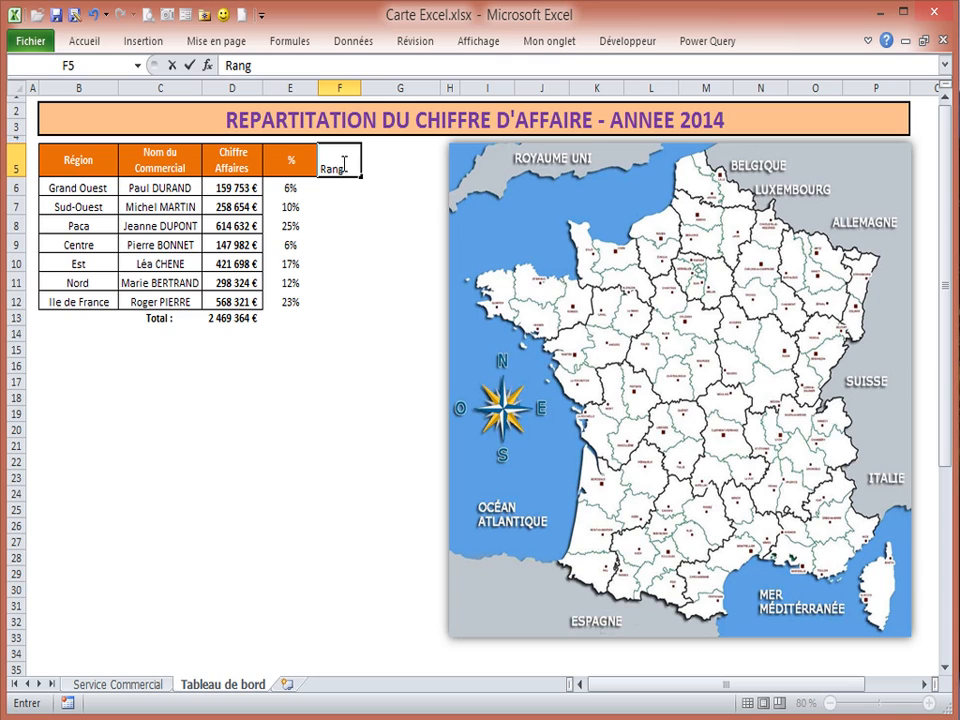
key(Return)
click(340, 164)
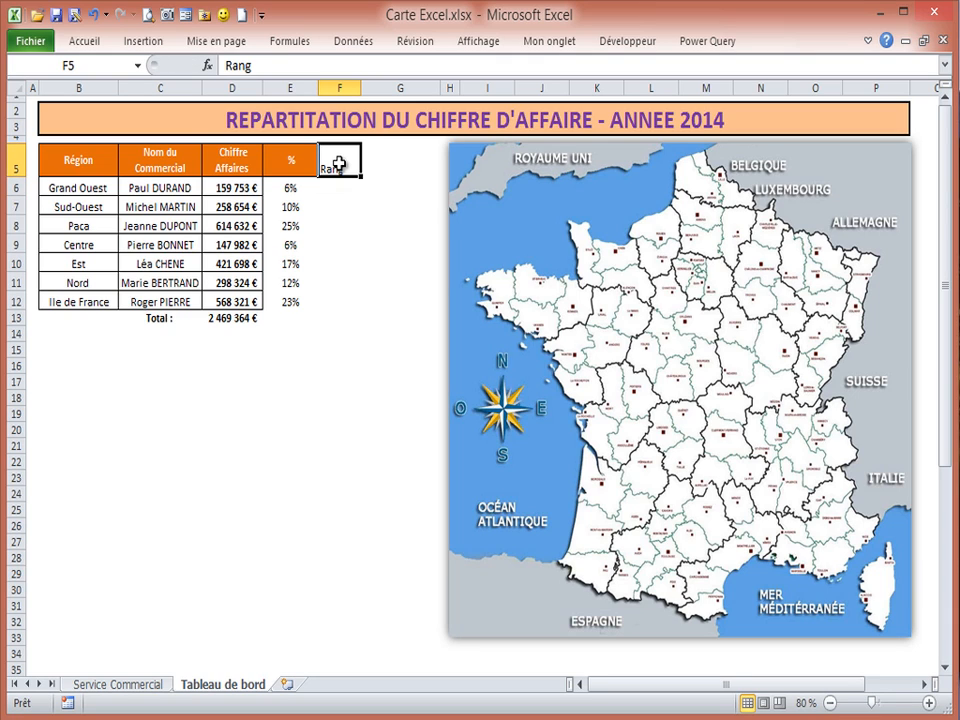
click(290, 160)
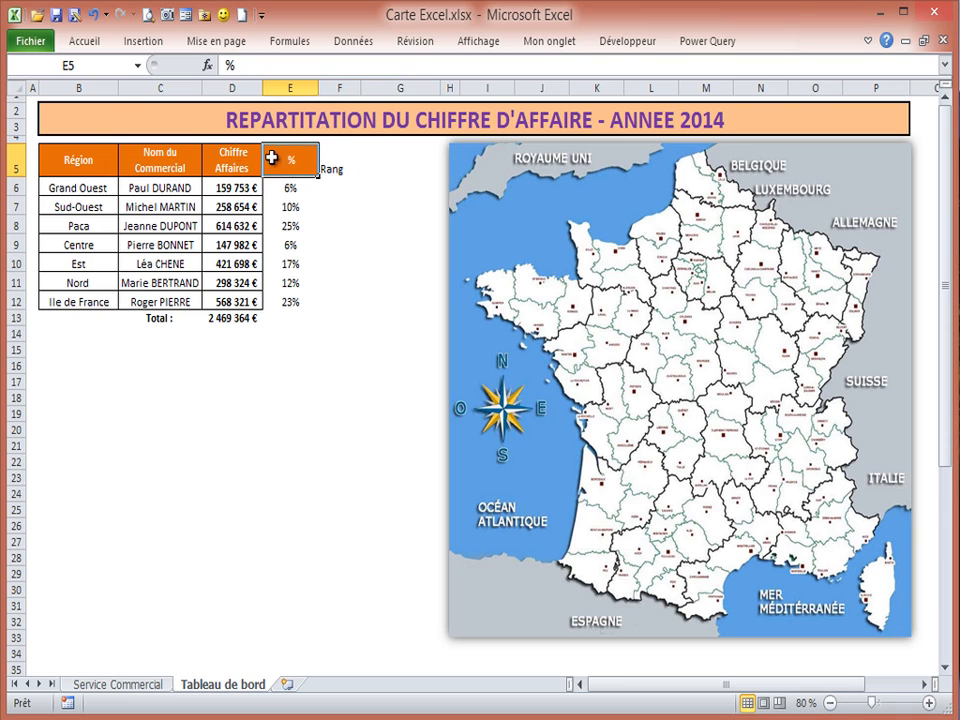
click(84, 44)
click(48, 86)
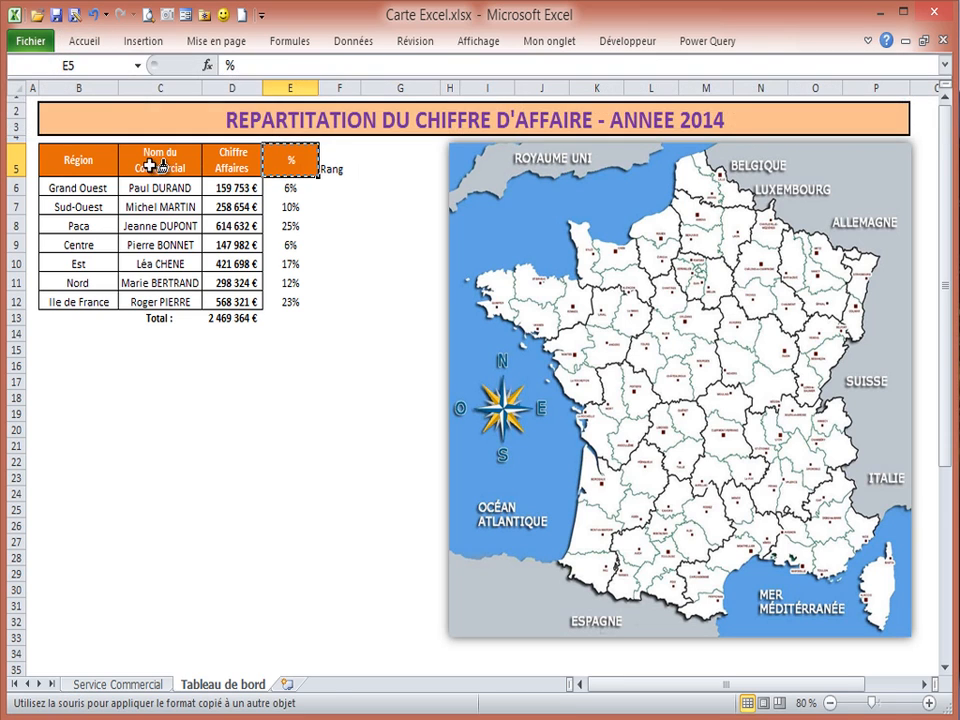
click(340, 160)
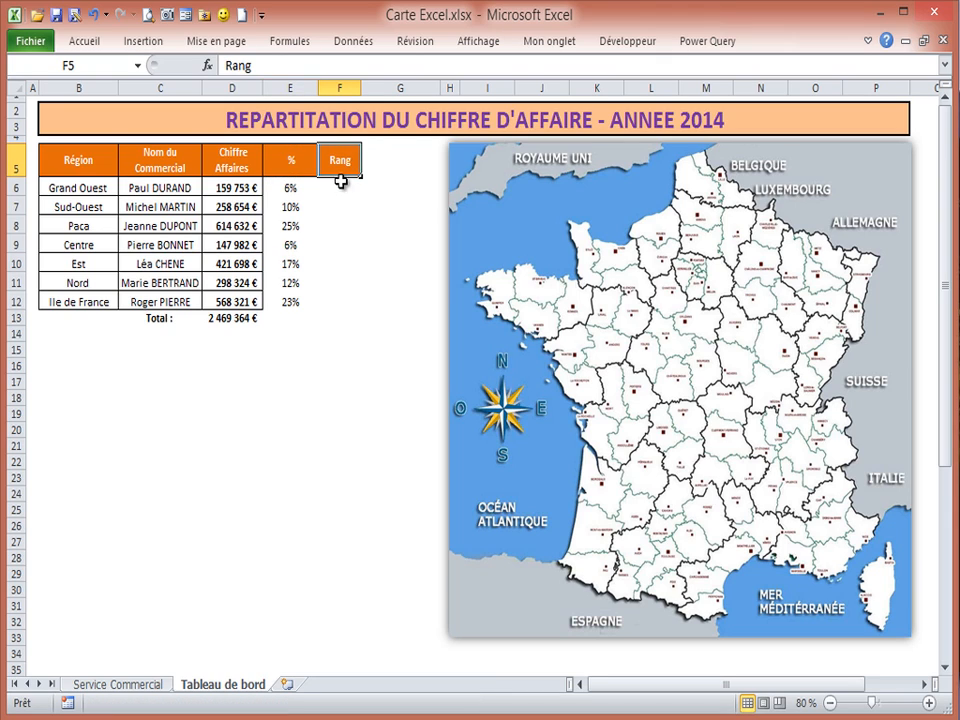
Build a RANG formula in cell F6 with D6 as the number and D6:D12 as the reference
click(342, 191)
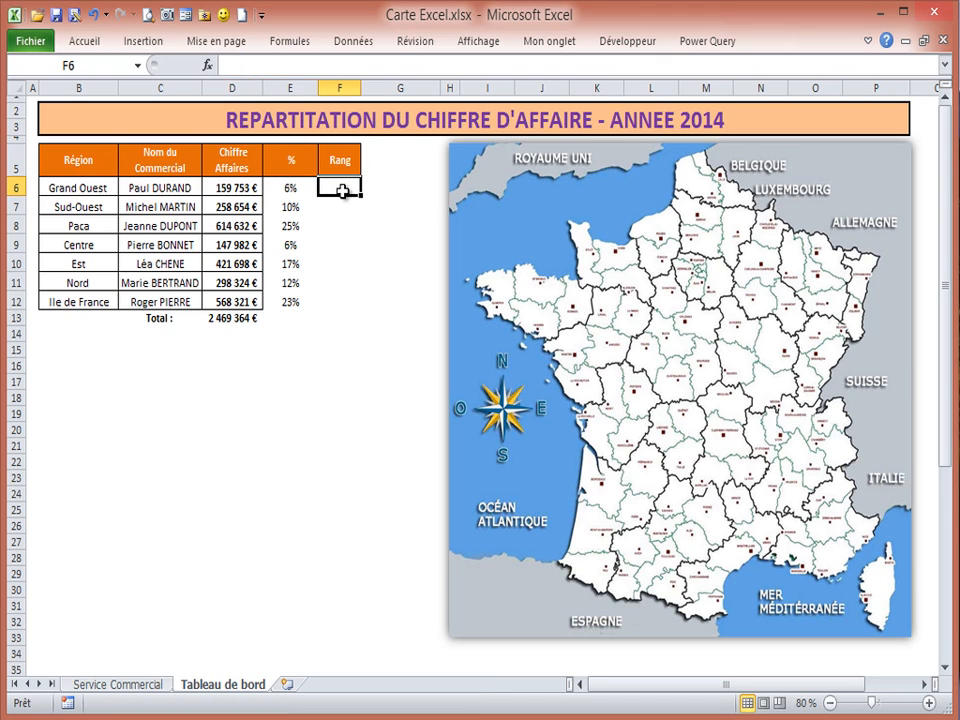
text(=rang)
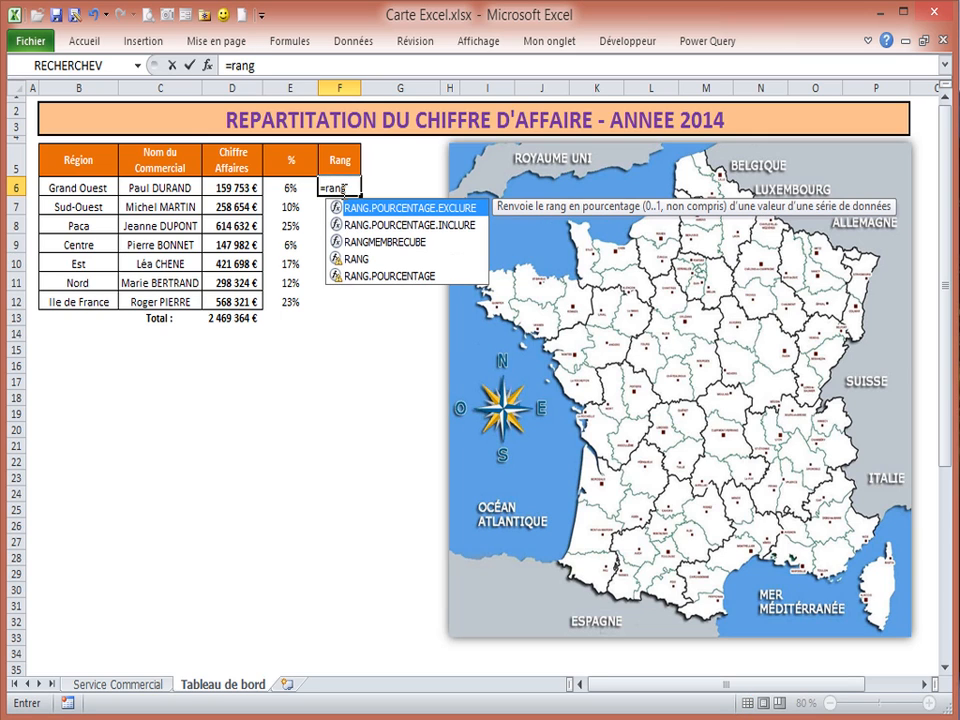
double_click(355, 258)
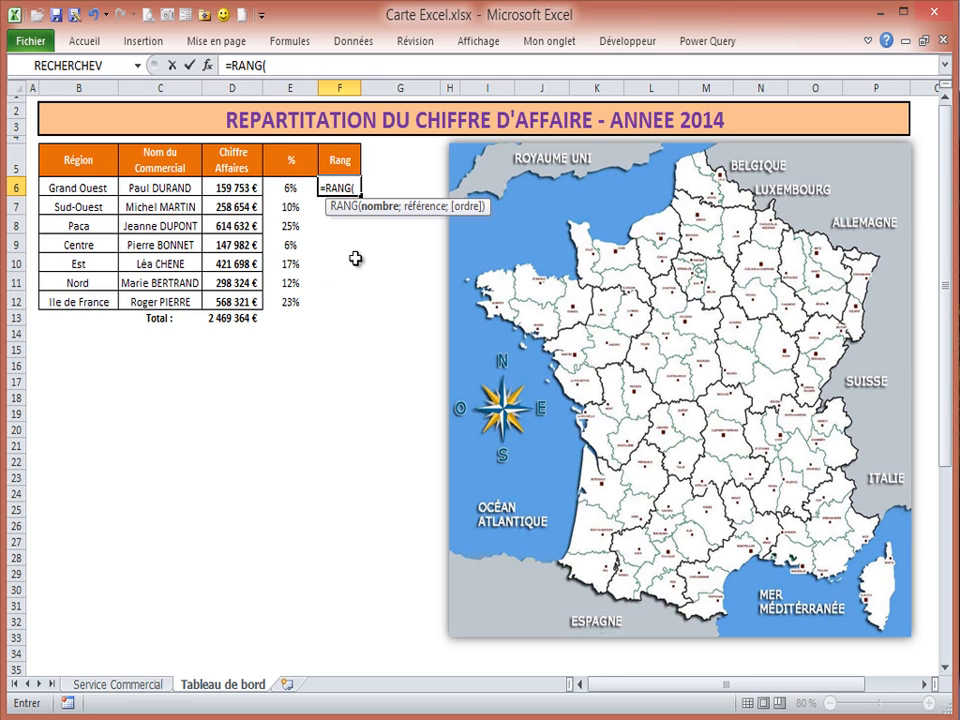
click(207, 65)
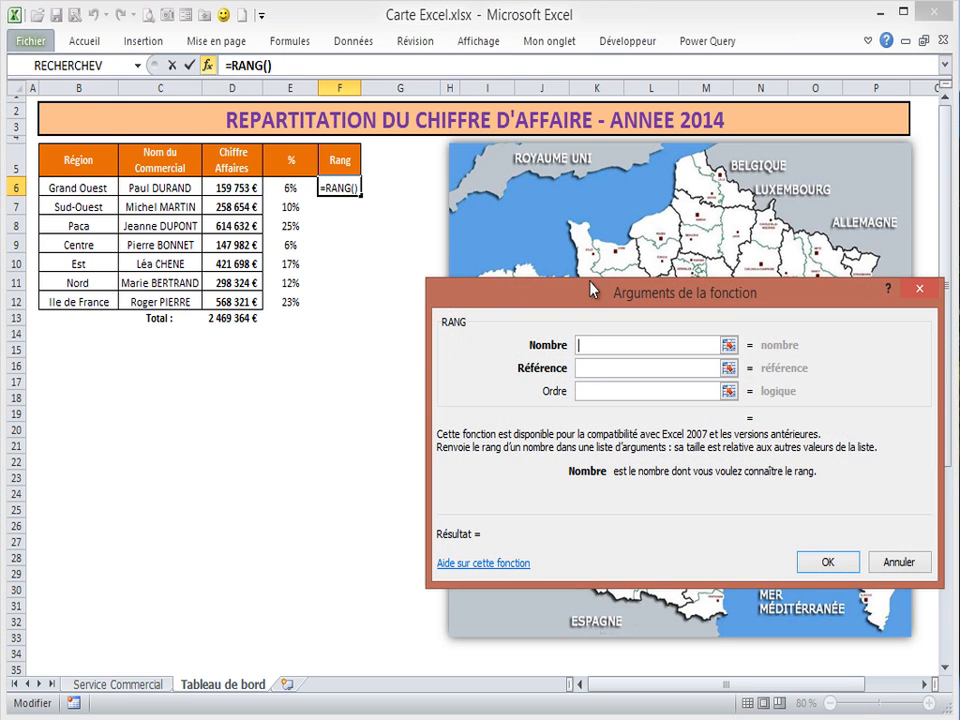
drag(566, 295, 482, 315)
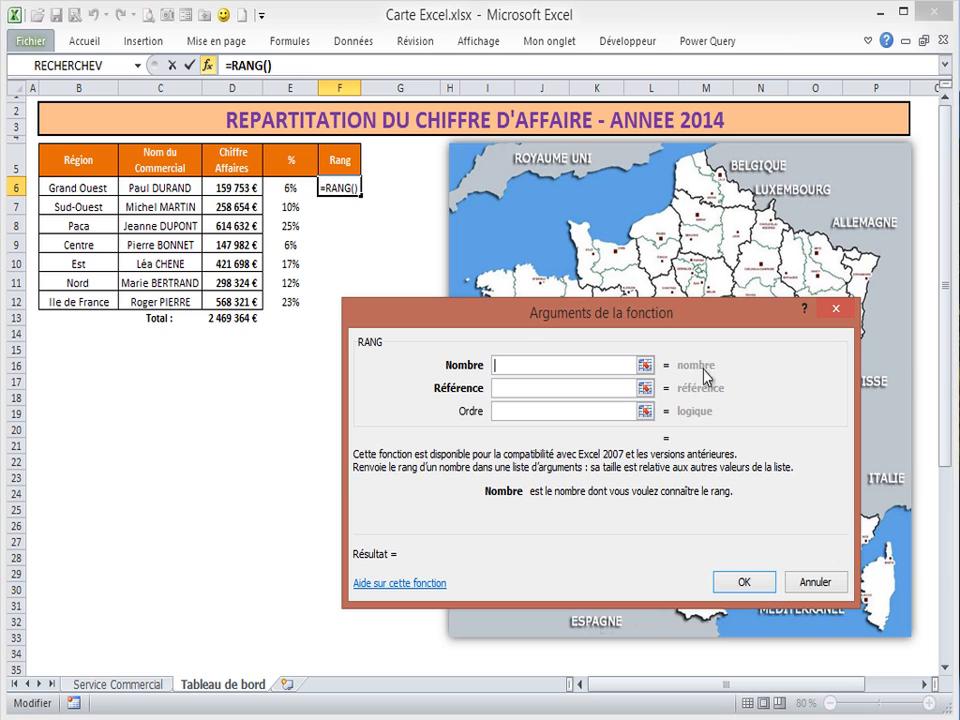
click(238, 188)
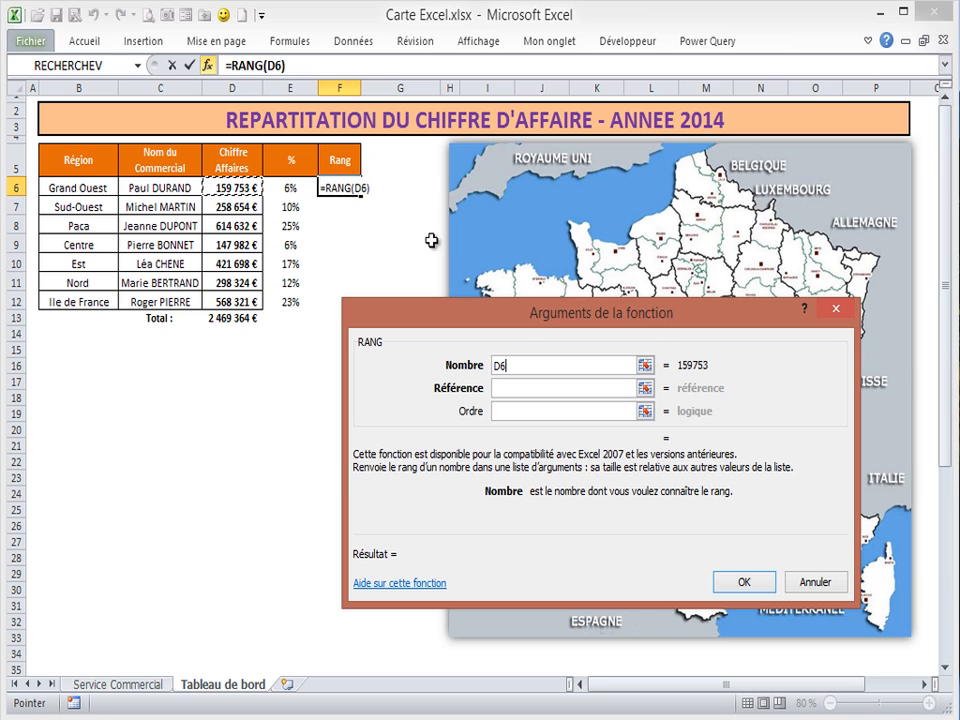
click(509, 390)
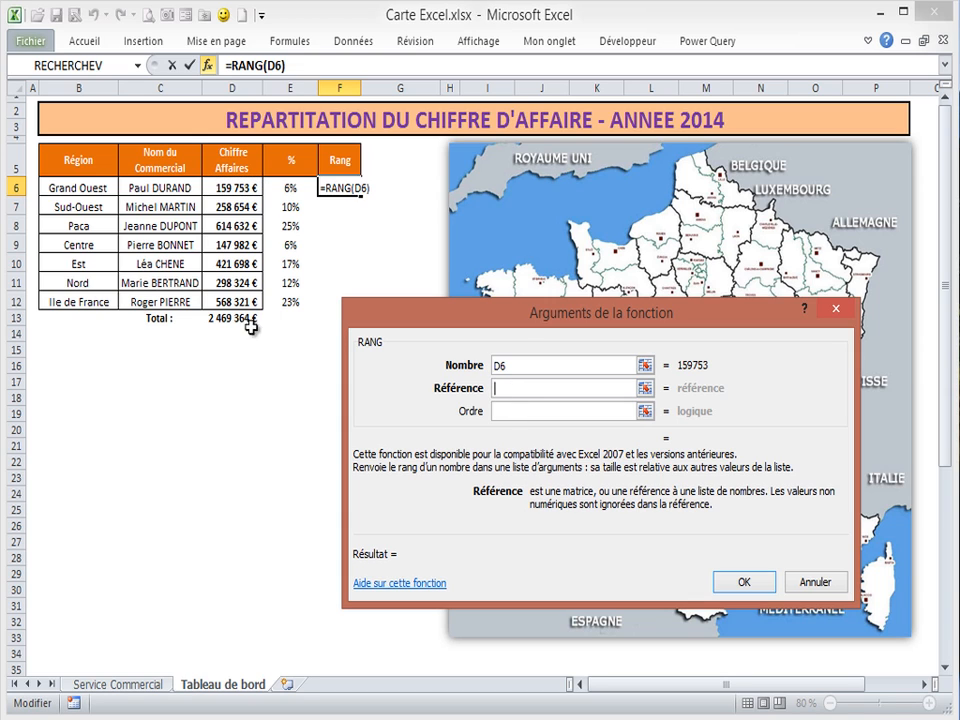
drag(235, 188, 236, 302)
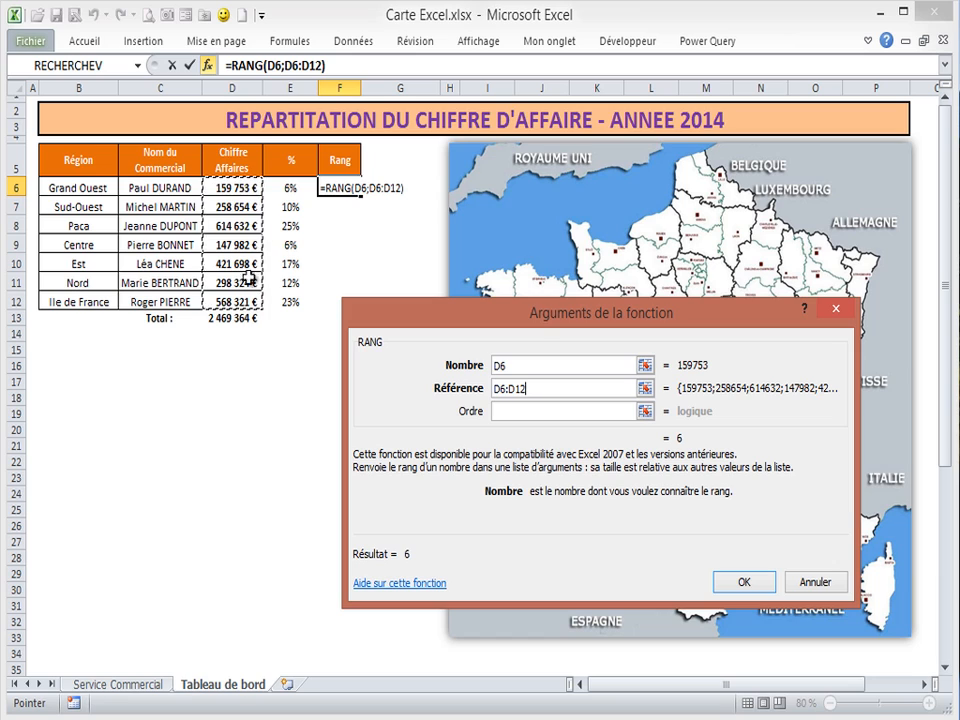
Make the rank formula's reference absolute as $D$6:$D$12 and fill the formula from F6 down to F12
click(513, 389)
key(F4)
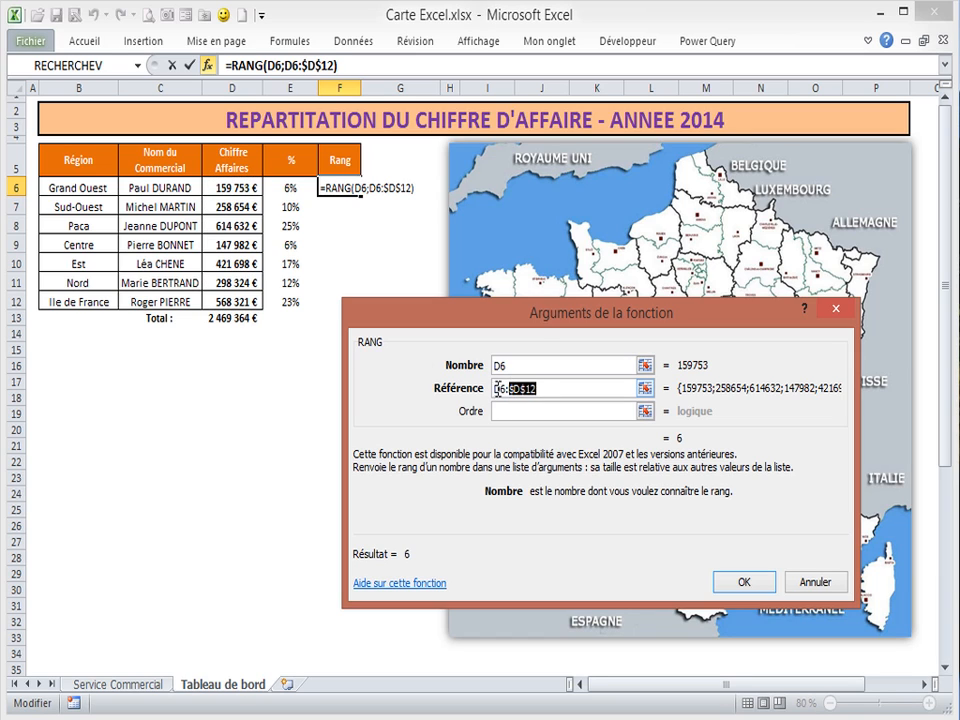
click(497, 389)
key(F4)
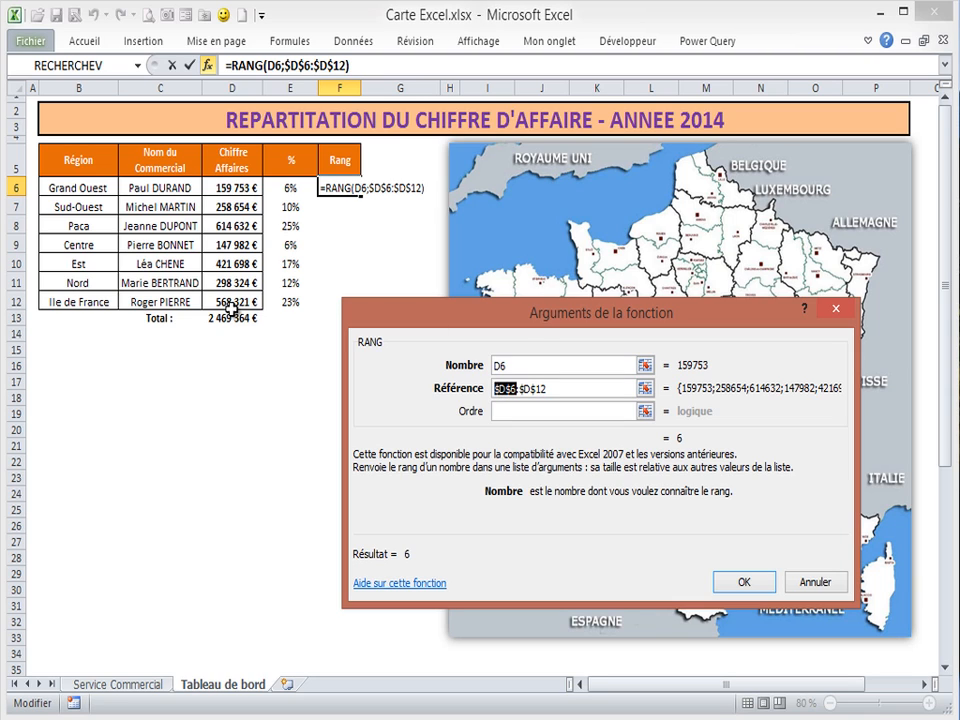
click(744, 582)
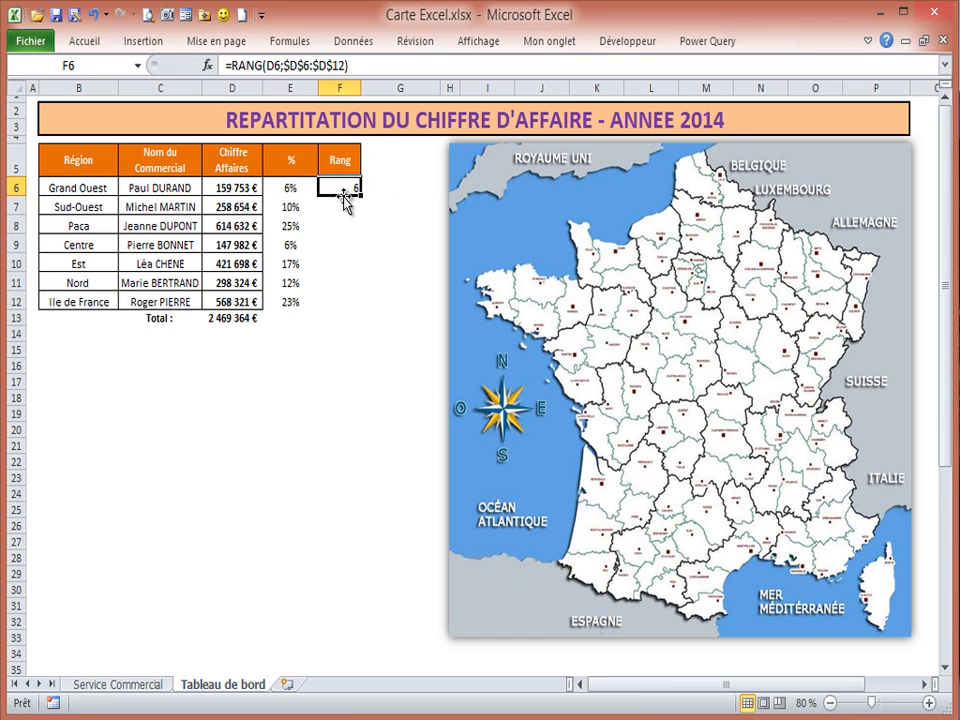
drag(361, 196, 361, 307)
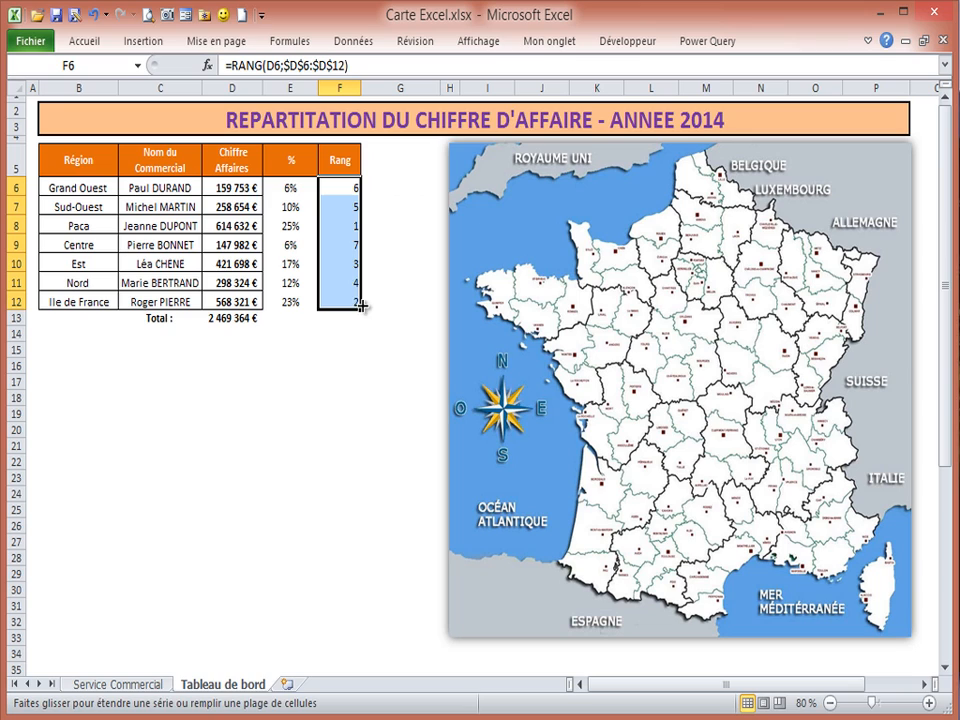
Change the Paca revenue in cell D8 to 365123 to test the ranking
click(345, 225)
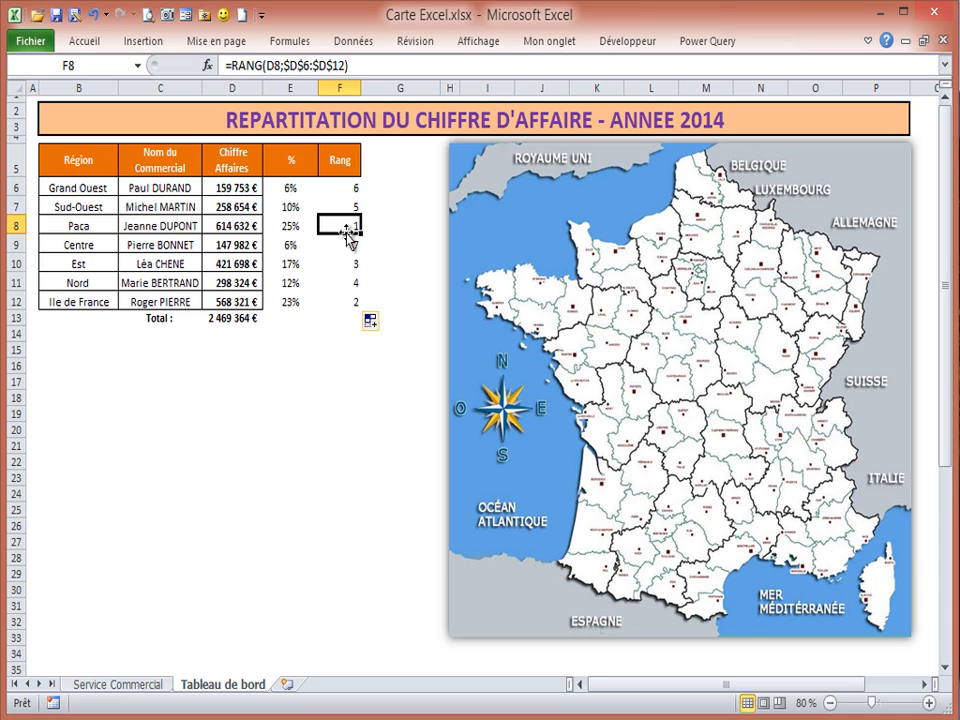
click(235, 245)
click(240, 226)
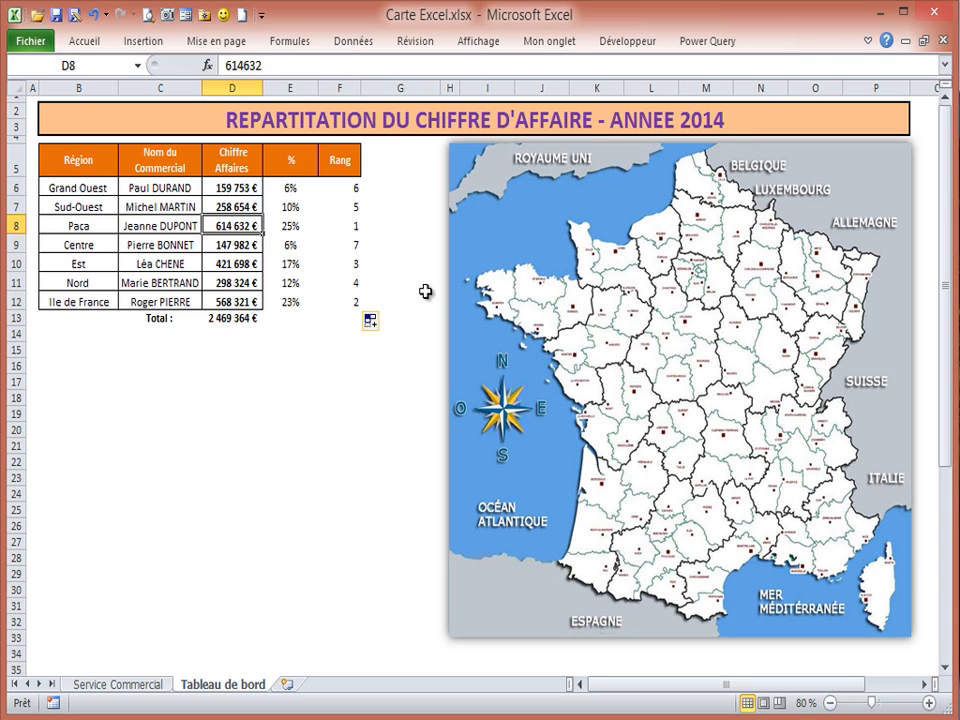
text(36)
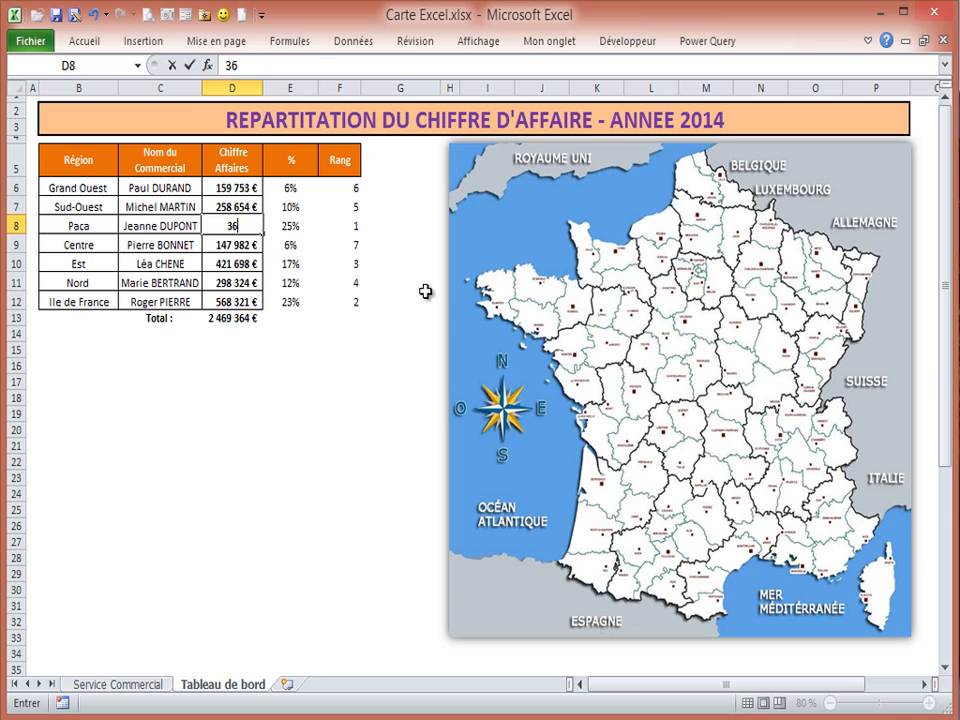
text(5123)
key(Return)
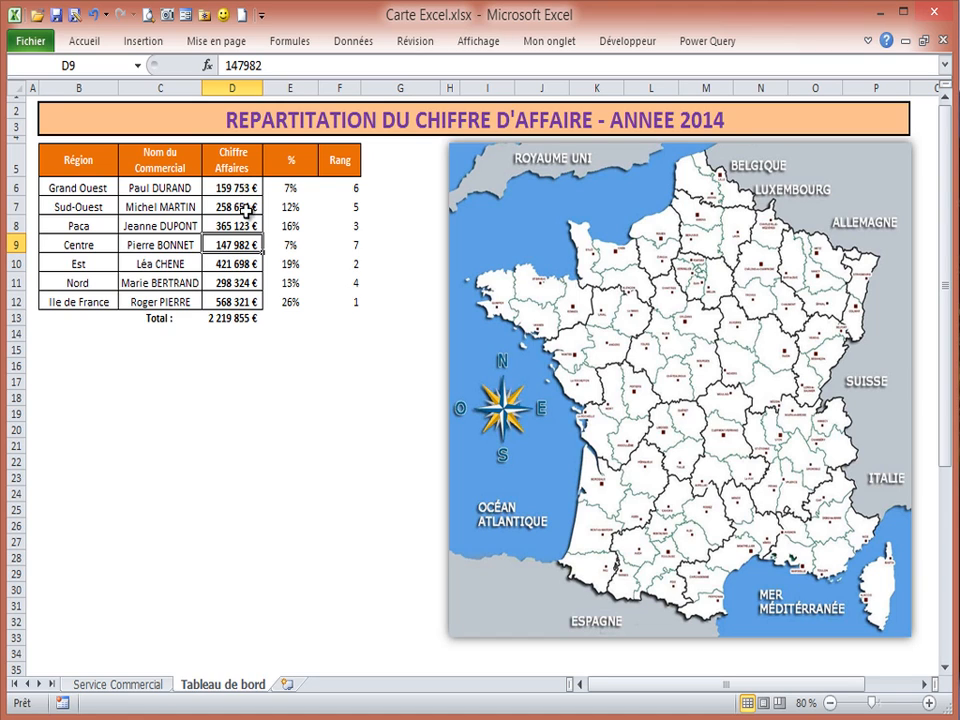
Copy the revenue sum formula from D13 into E13 and format the result as a percentage
click(262, 320)
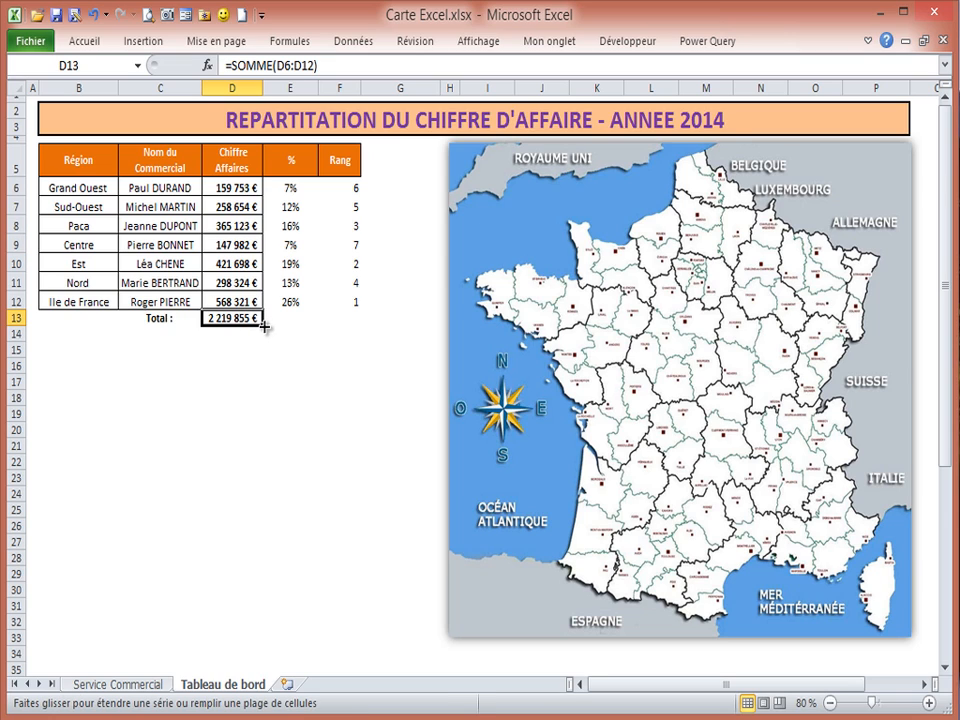
drag(265, 322, 300, 332)
click(298, 322)
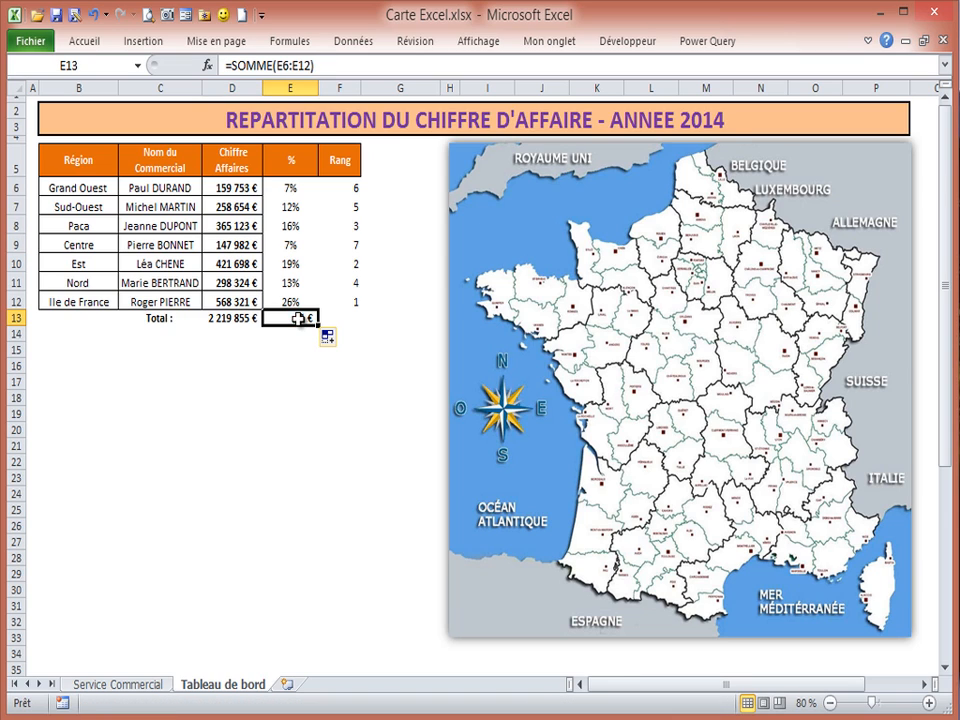
click(86, 41)
click(457, 102)
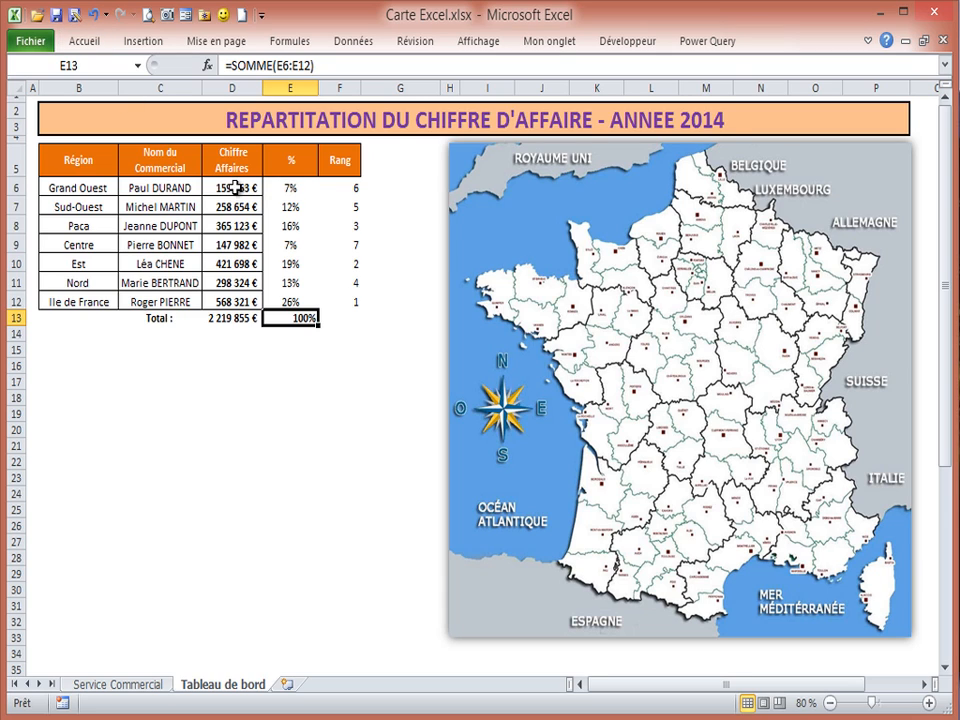
Add inside borders and a right border to the % and Rang values in E6:F12
drag(287, 188, 338, 296)
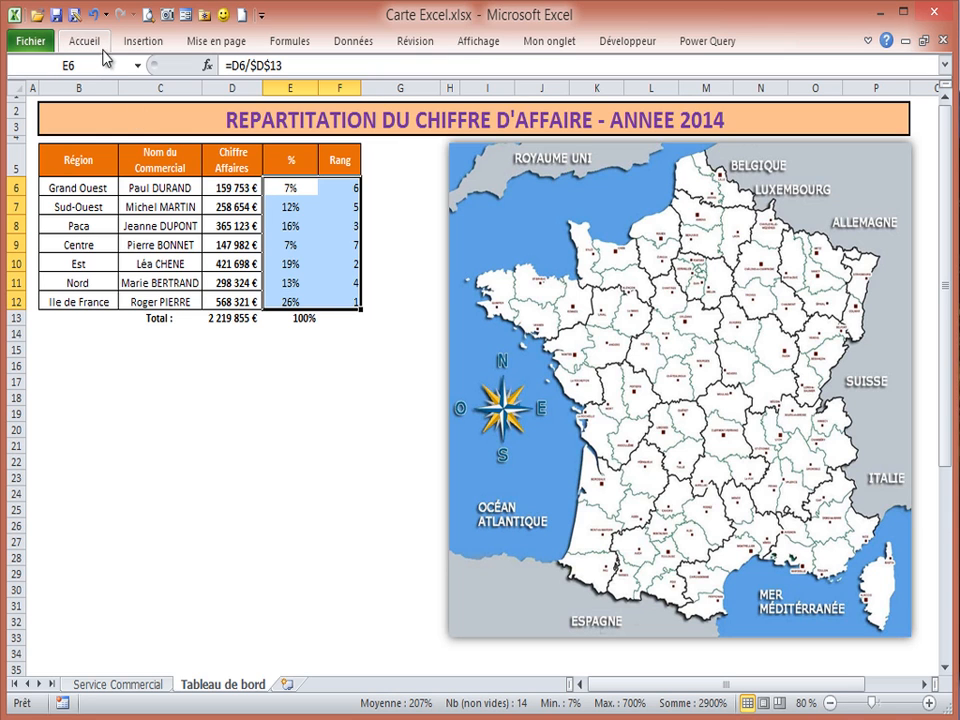
right_click(304, 201)
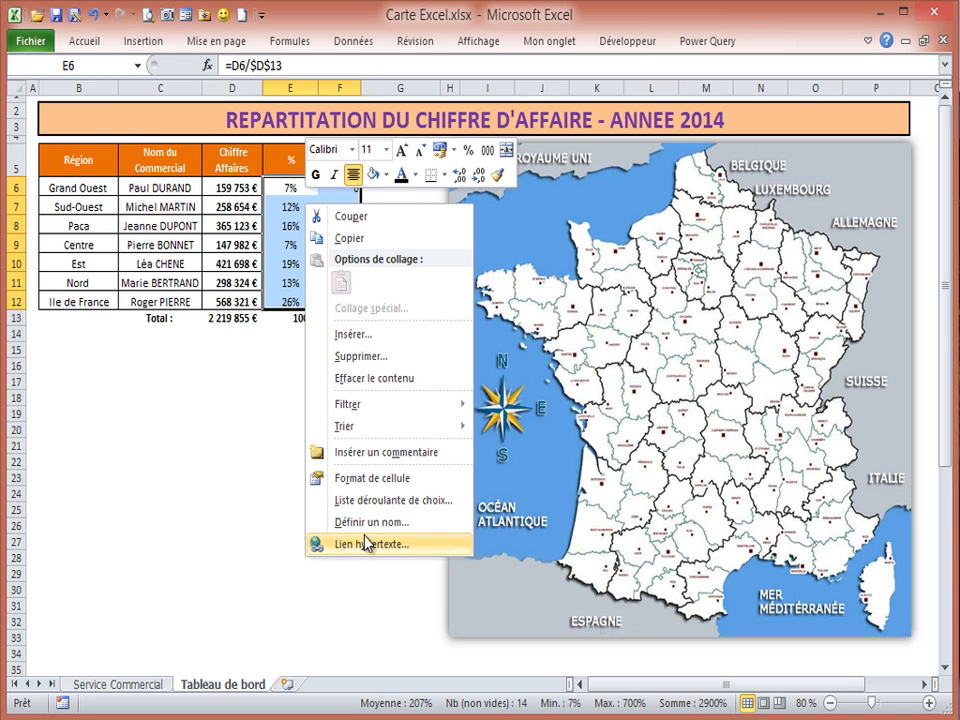
click(352, 478)
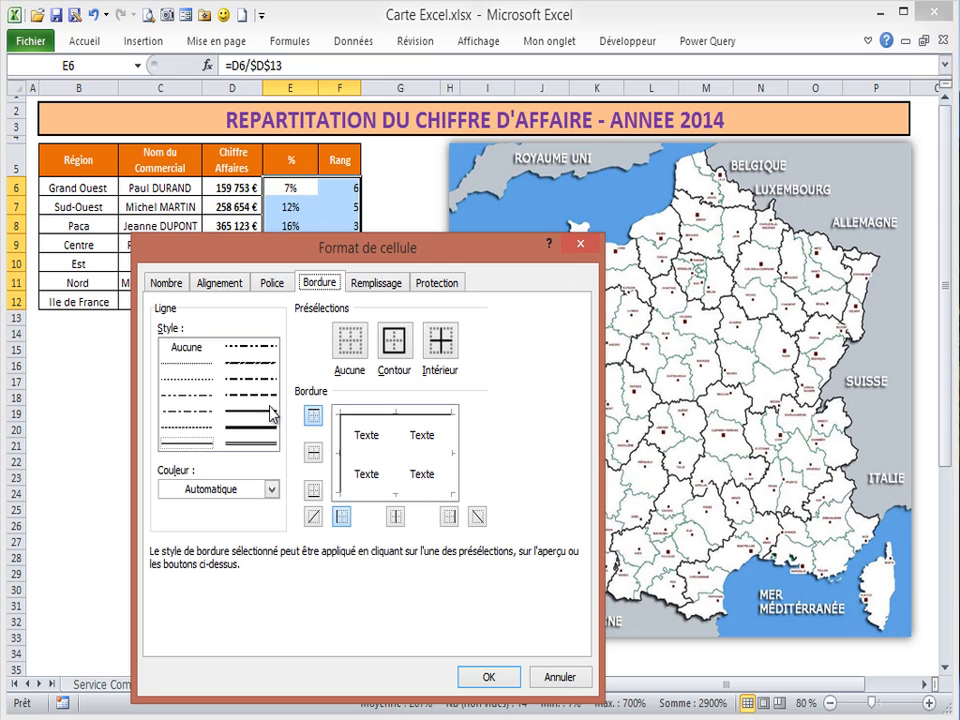
click(441, 341)
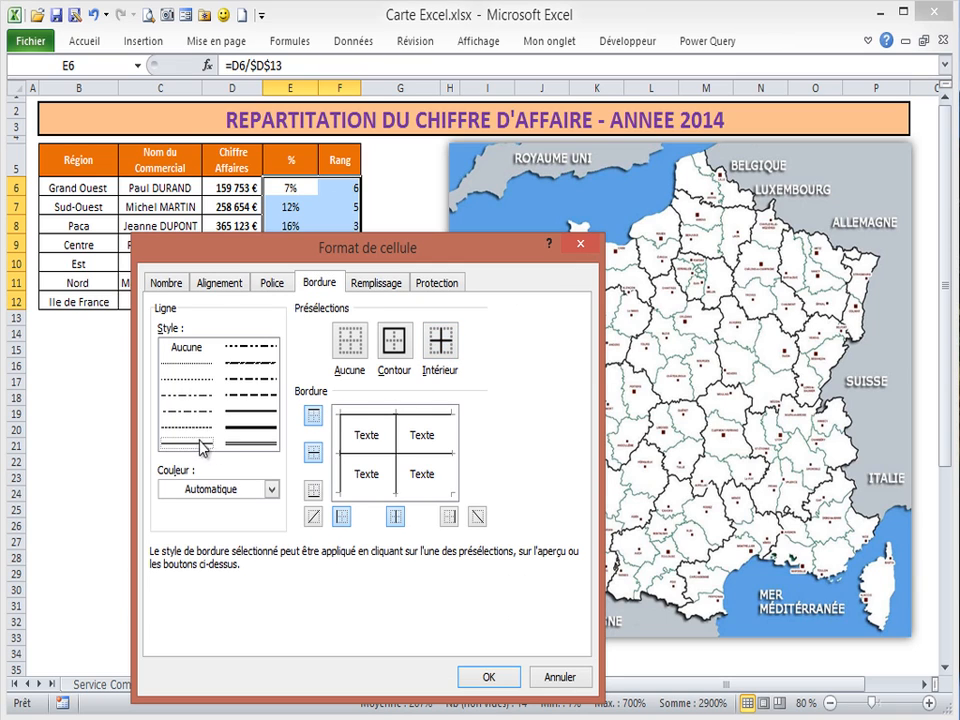
click(454, 443)
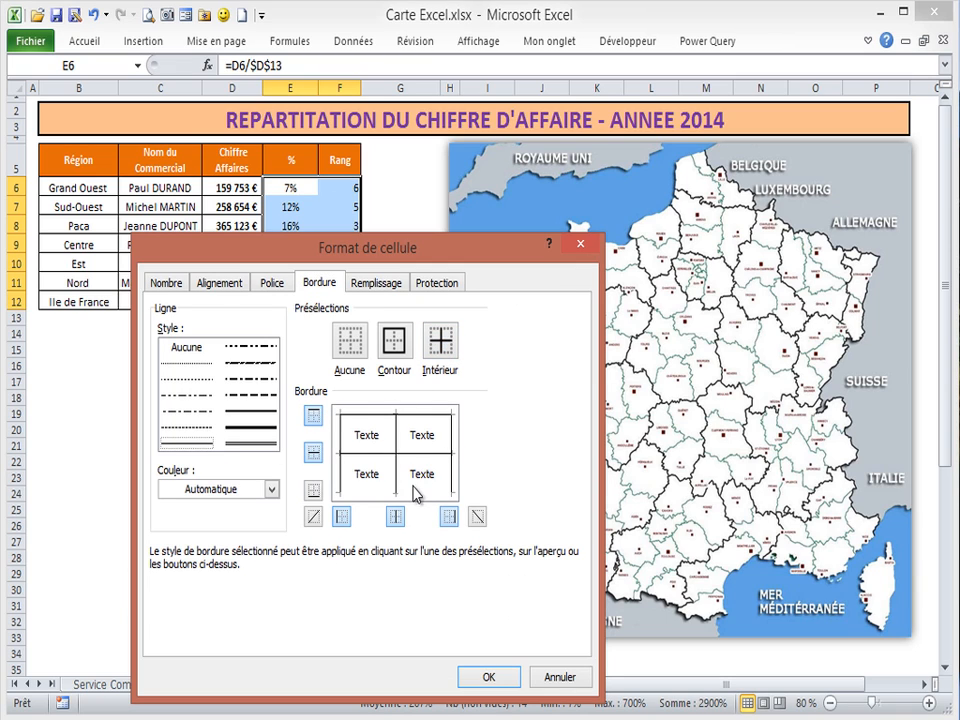
click(489, 677)
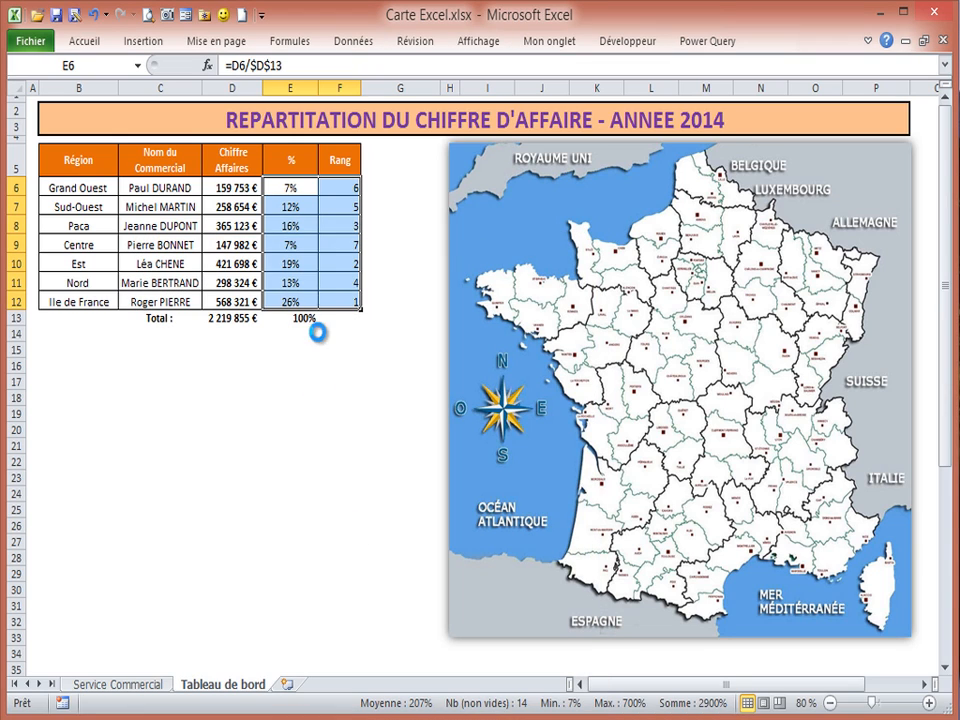
click(290, 241)
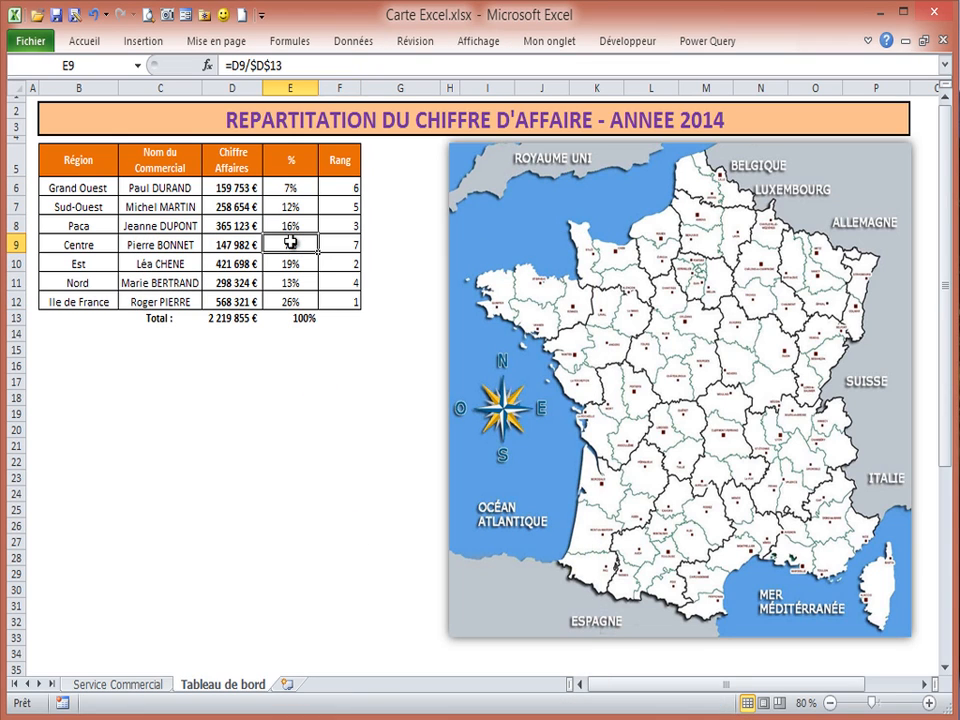
Centre the rank values in cells F6:F12 horizontally
drag(345, 187, 352, 300)
click(102, 40)
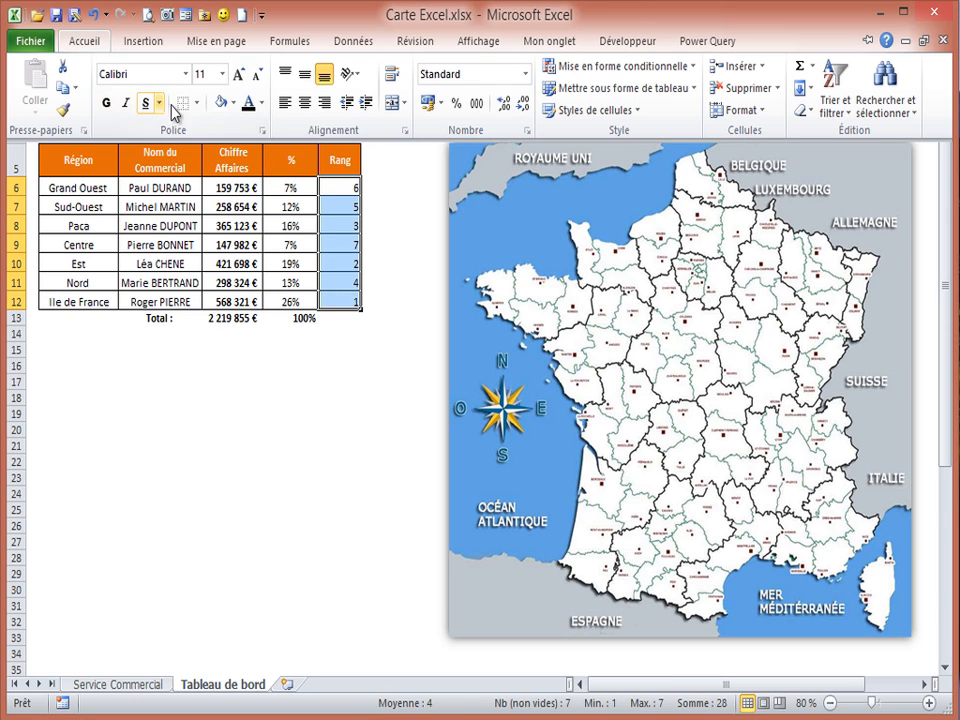
click(305, 101)
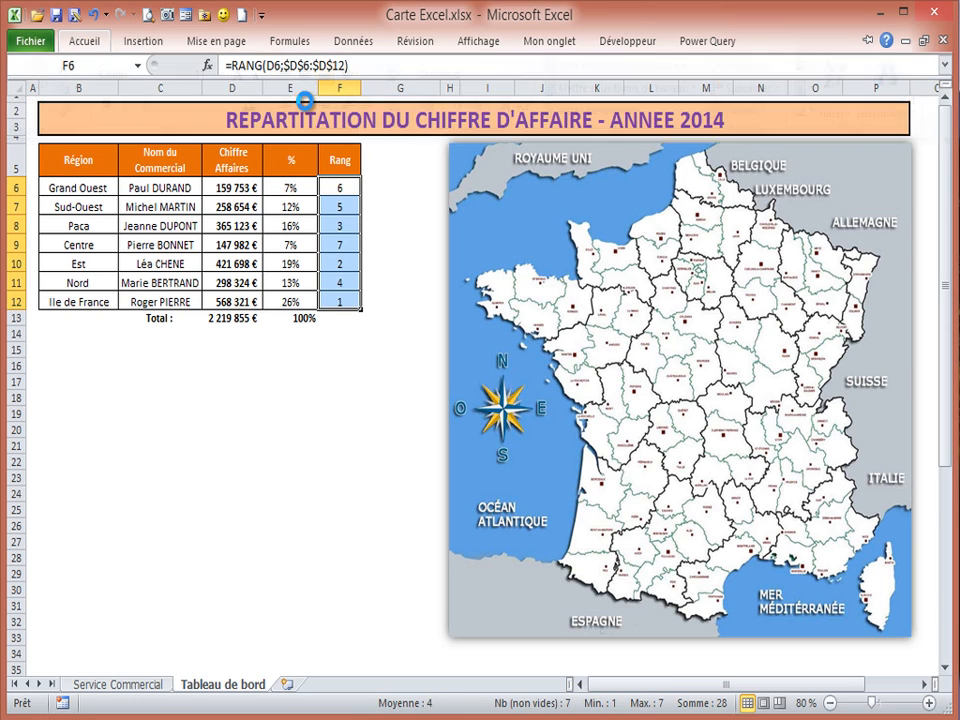
Centre the total percentage in cell E13 horizontally
click(291, 318)
click(88, 42)
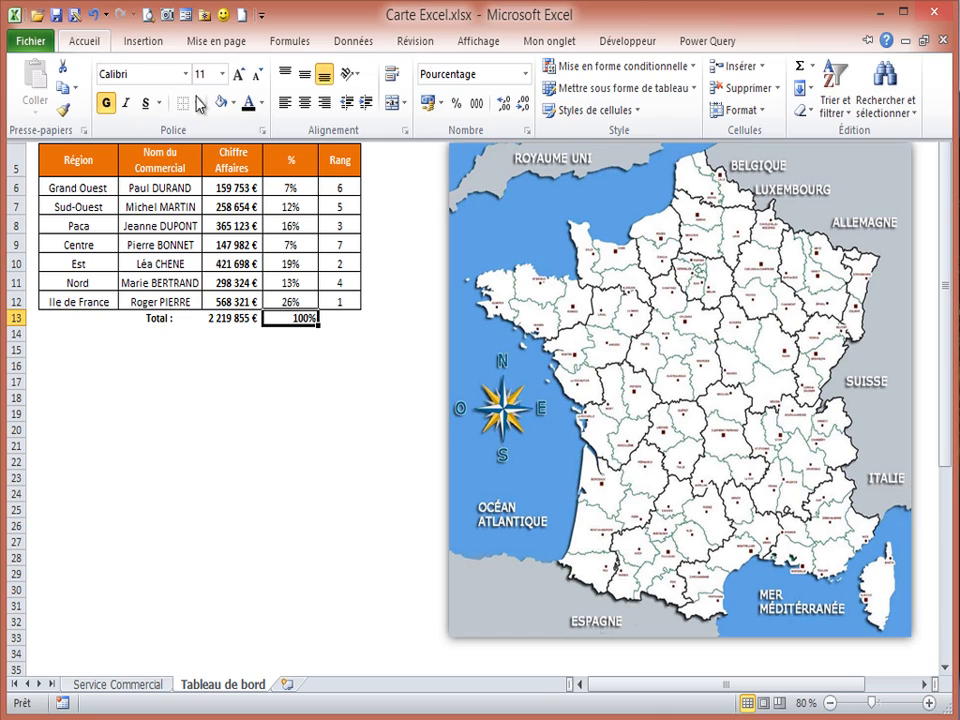
click(303, 99)
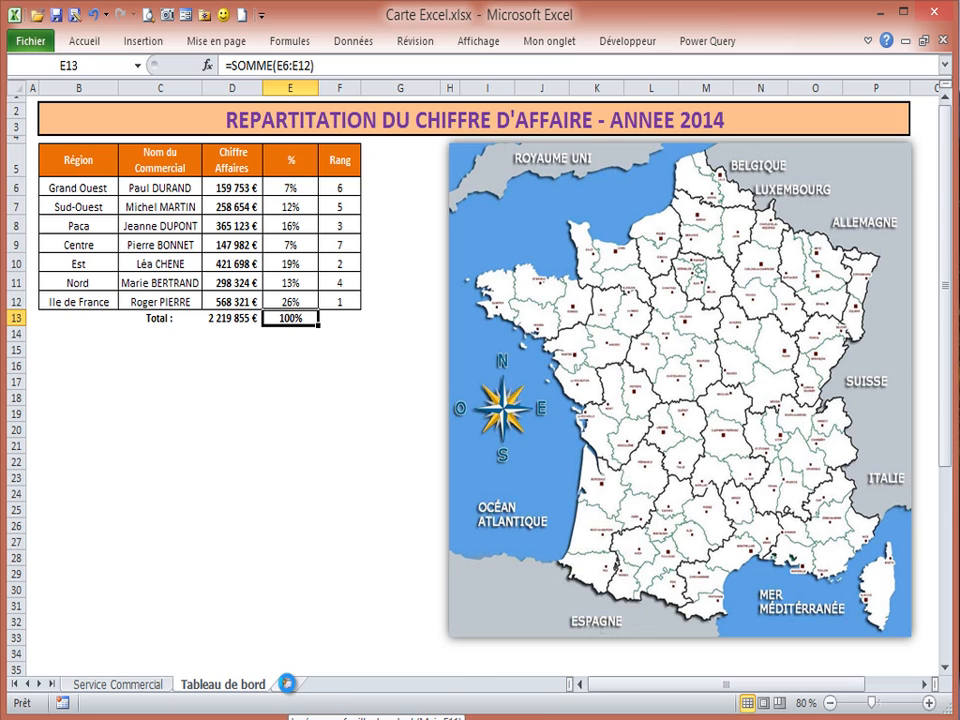
Add a new worksheet, enter the heading "Liste des critères" in B2 and fit column B's width to it
click(287, 685)
click(131, 133)
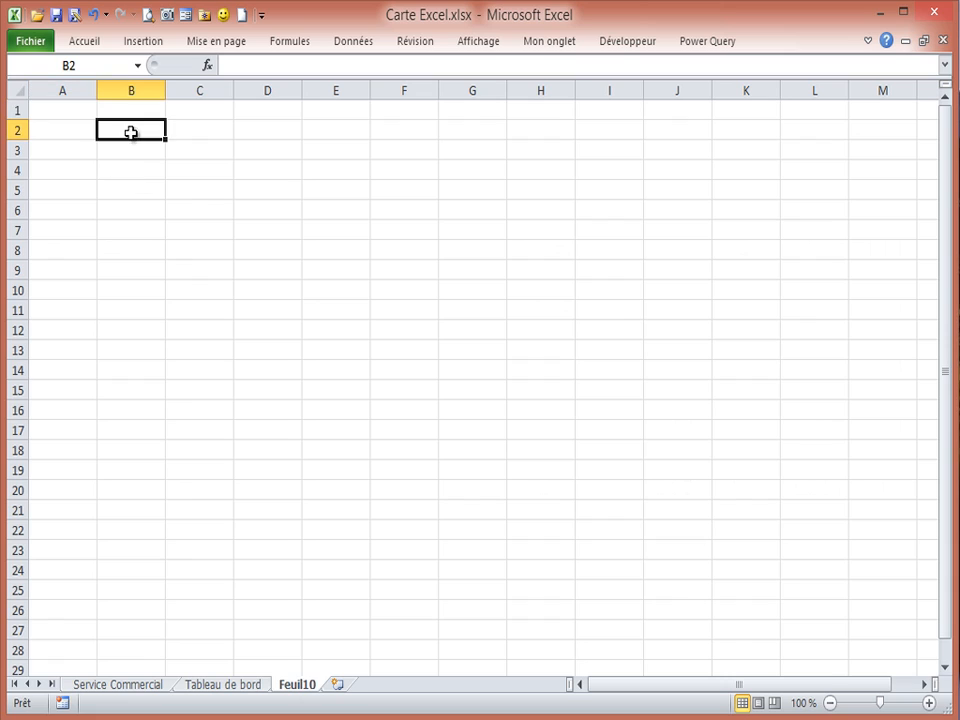
text(List)
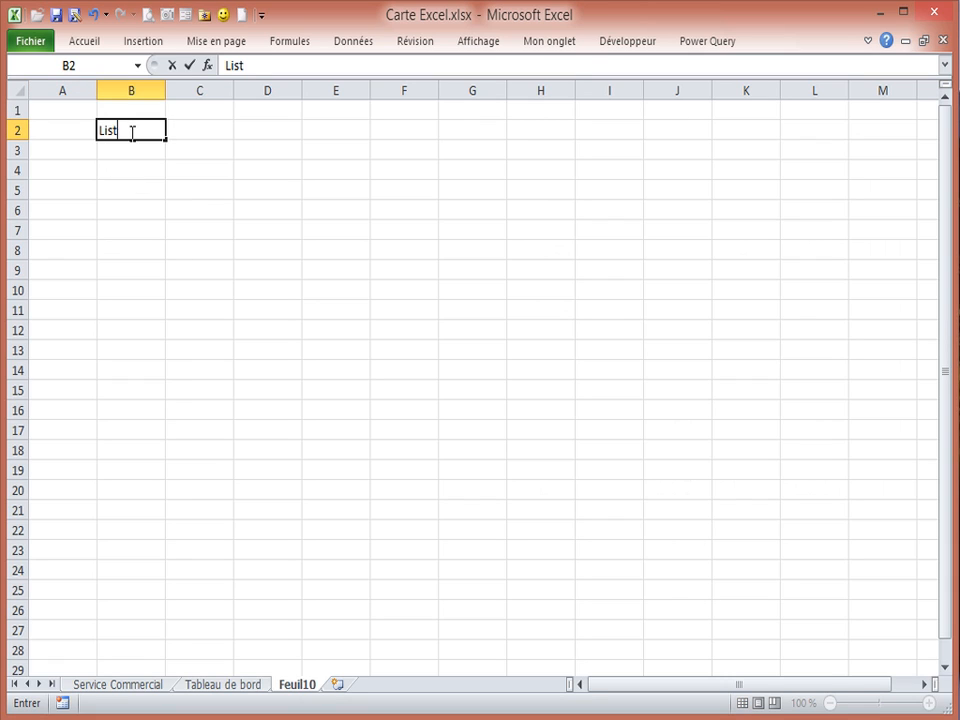
text(e des cri)
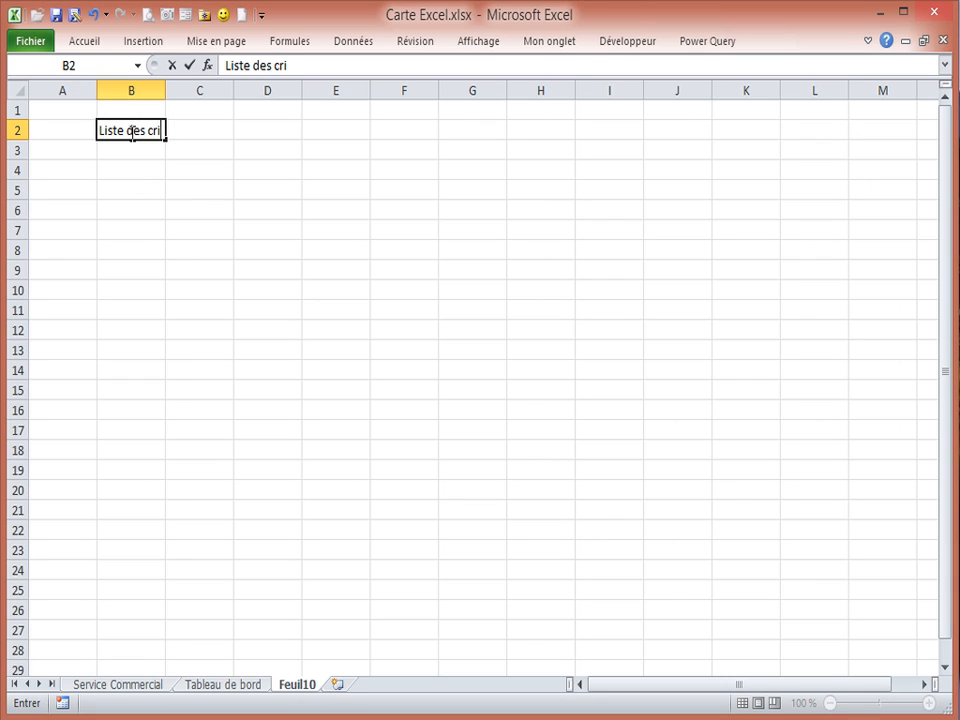
text(tères)
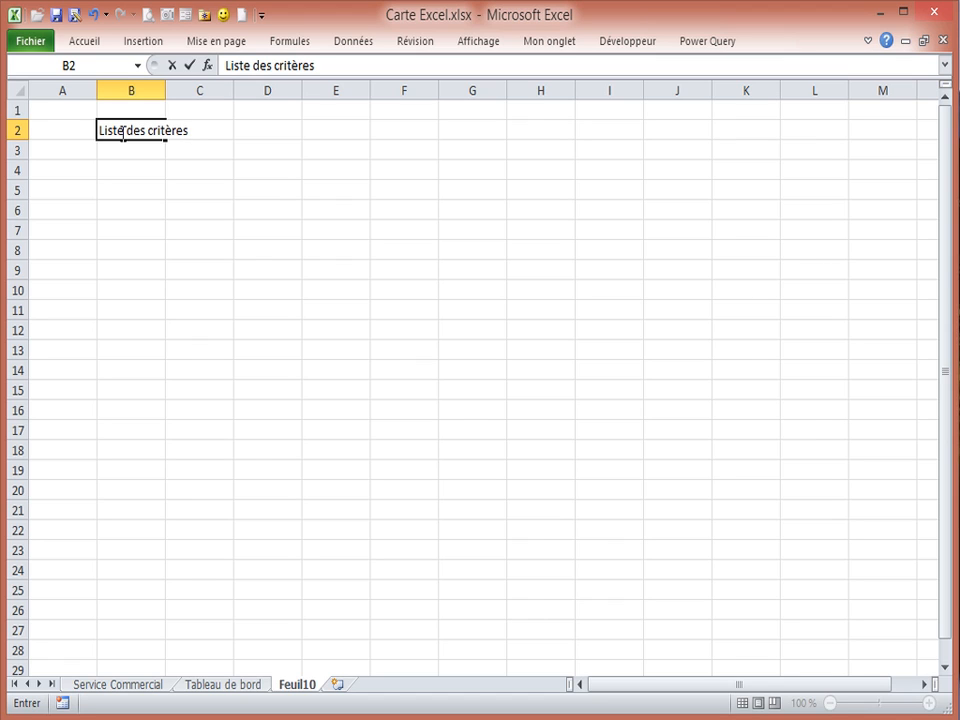
click(167, 89)
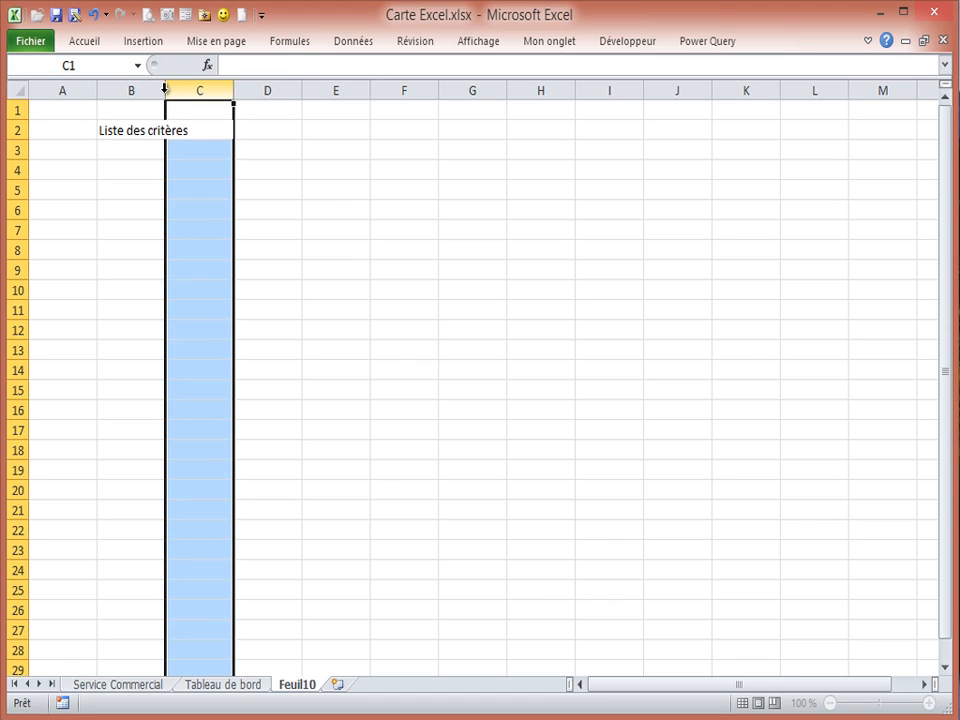
double_click(165, 89)
Copy the table headers B5:F5 from the Tableau de bord sheet and paste them transposed at B3 of Feuil10
click(141, 150)
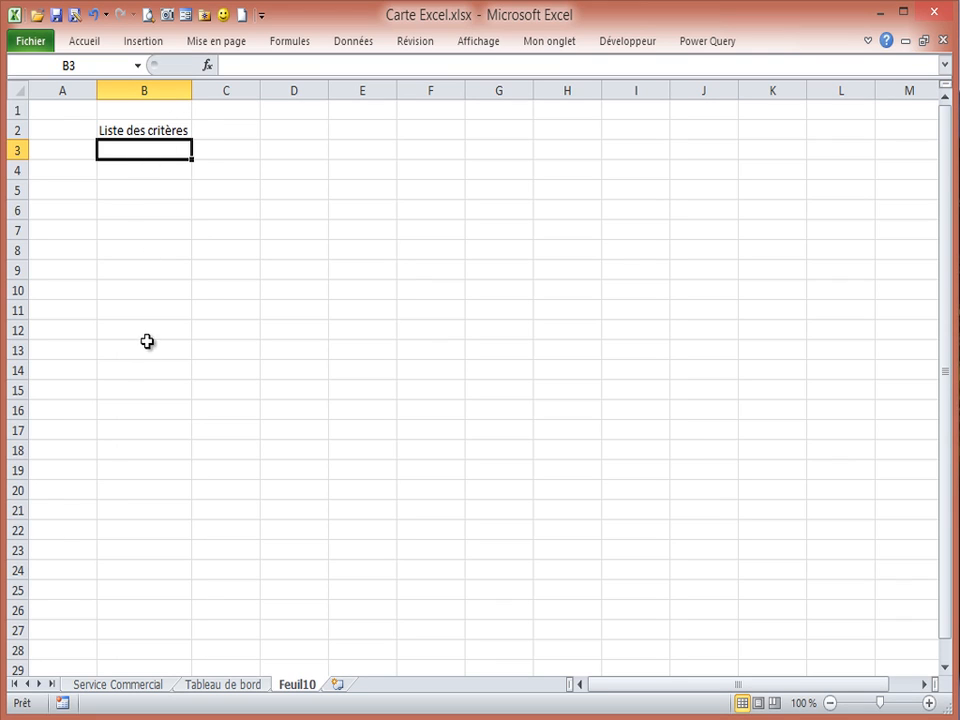
click(225, 684)
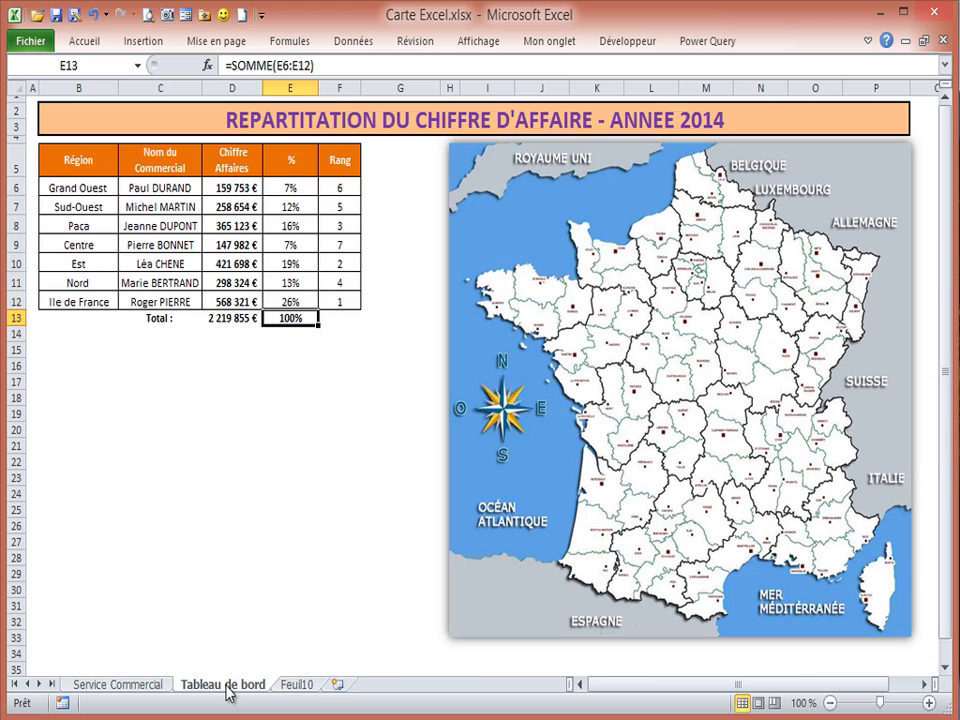
drag(72, 157, 328, 163)
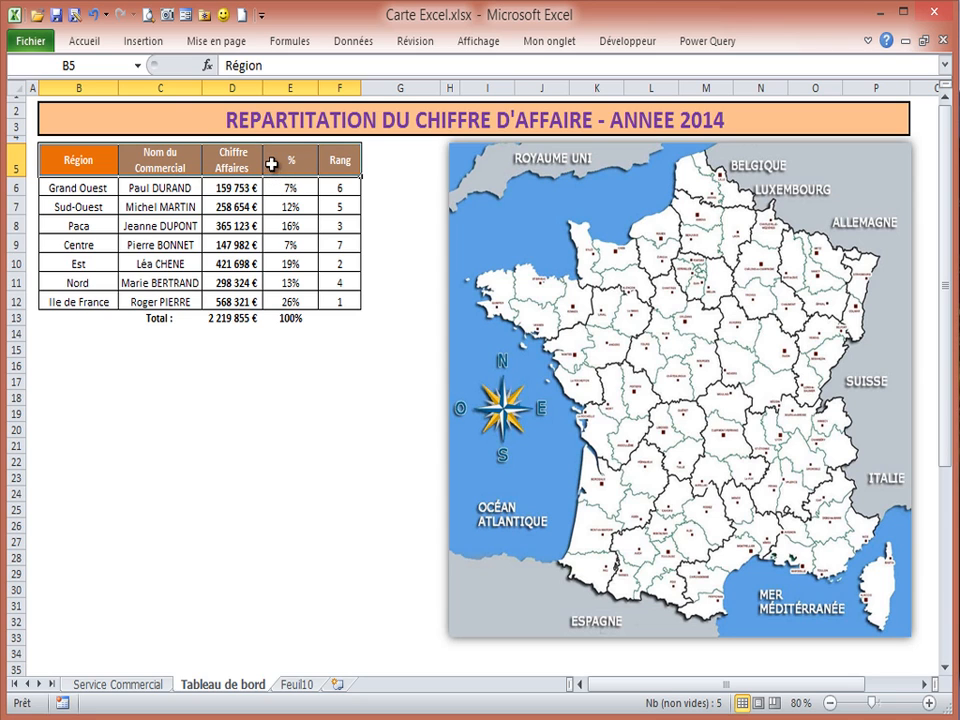
click(86, 42)
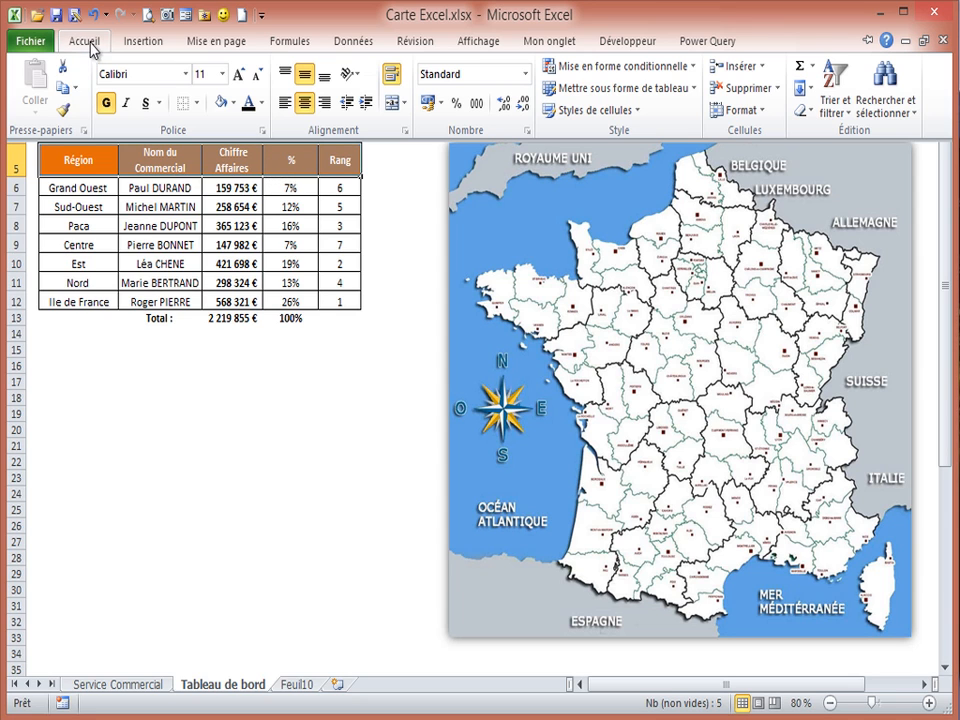
click(64, 88)
click(297, 684)
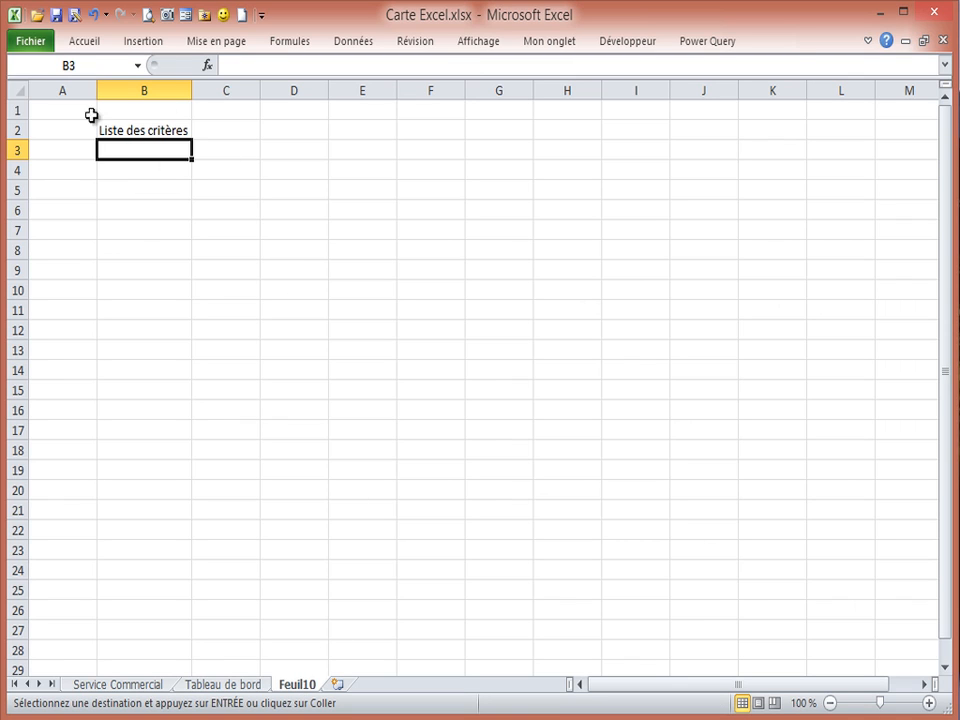
click(85, 43)
click(35, 110)
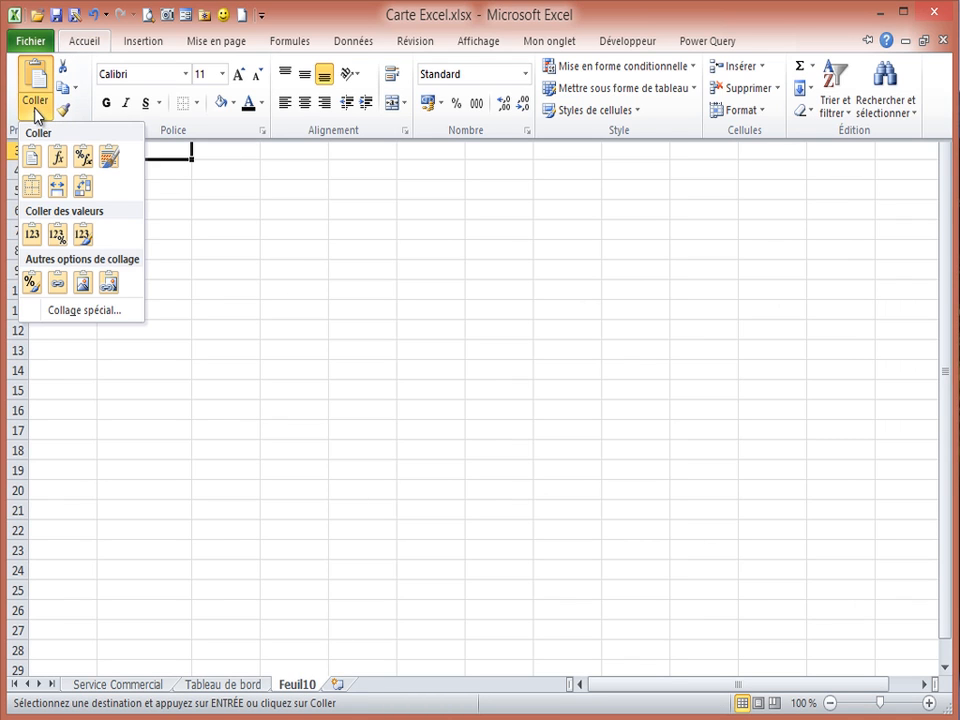
click(85, 195)
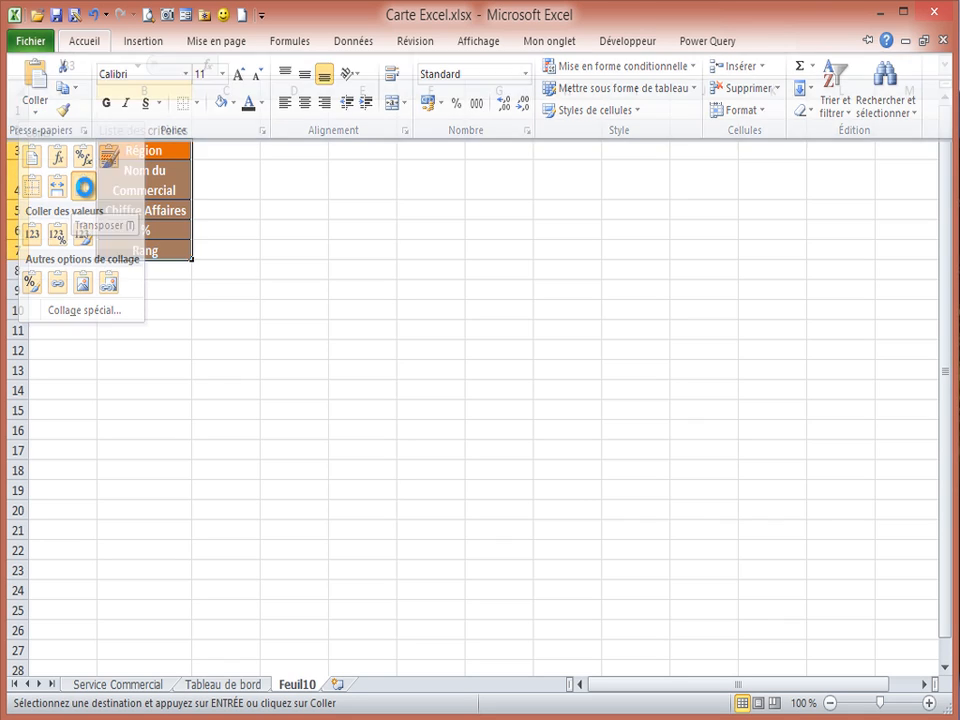
Review the criteria in cells B3:B7 and their order in the list
click(158, 205)
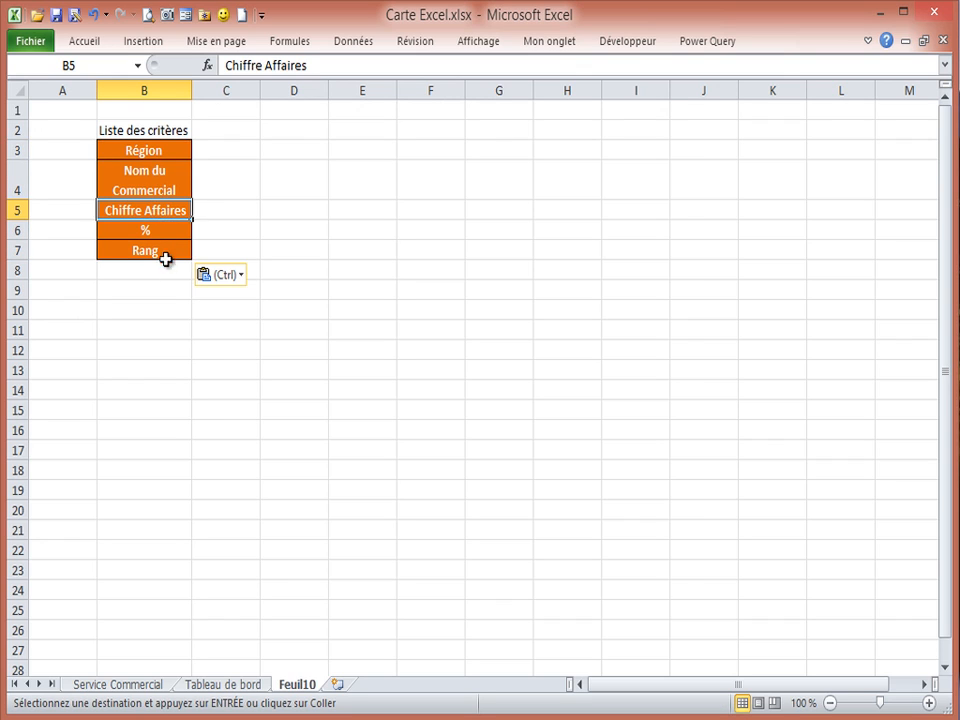
click(141, 150)
click(146, 185)
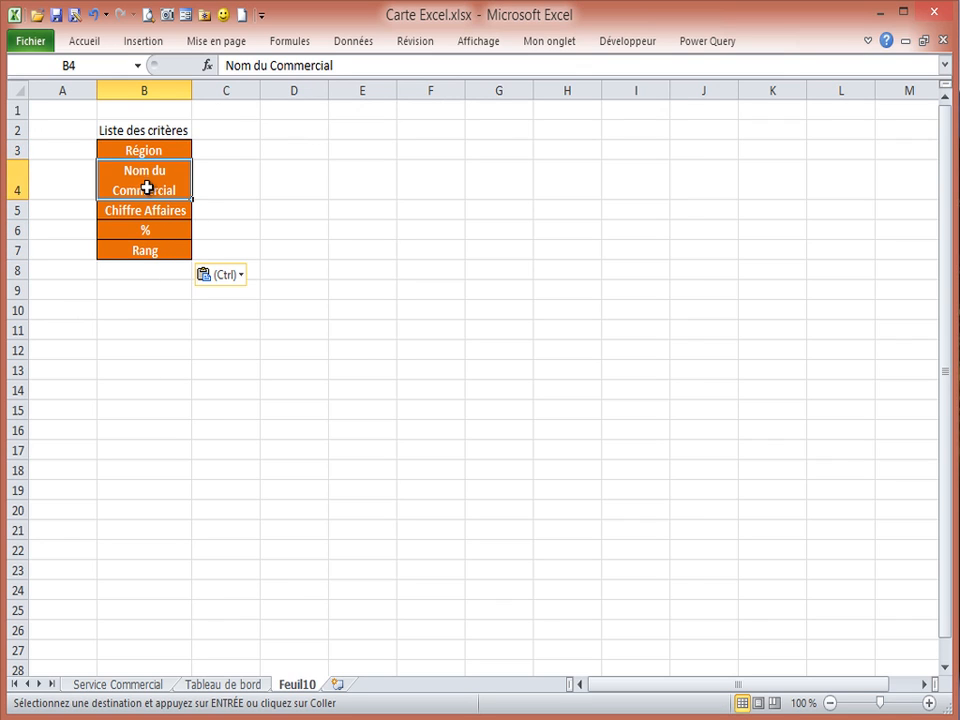
click(147, 213)
click(147, 232)
click(148, 249)
click(146, 150)
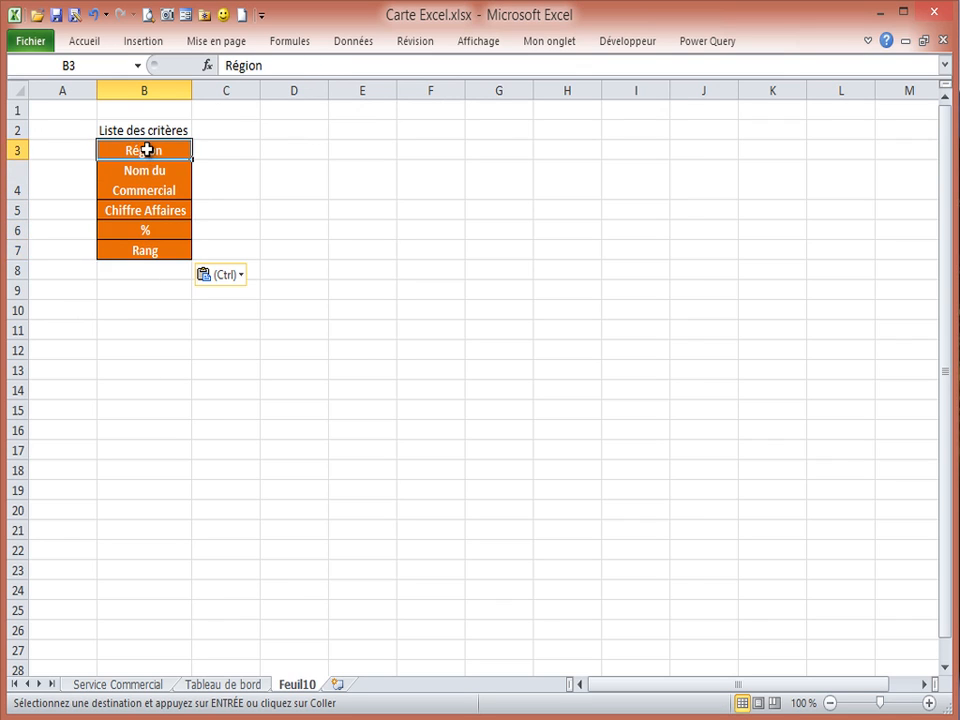
click(148, 211)
click(148, 251)
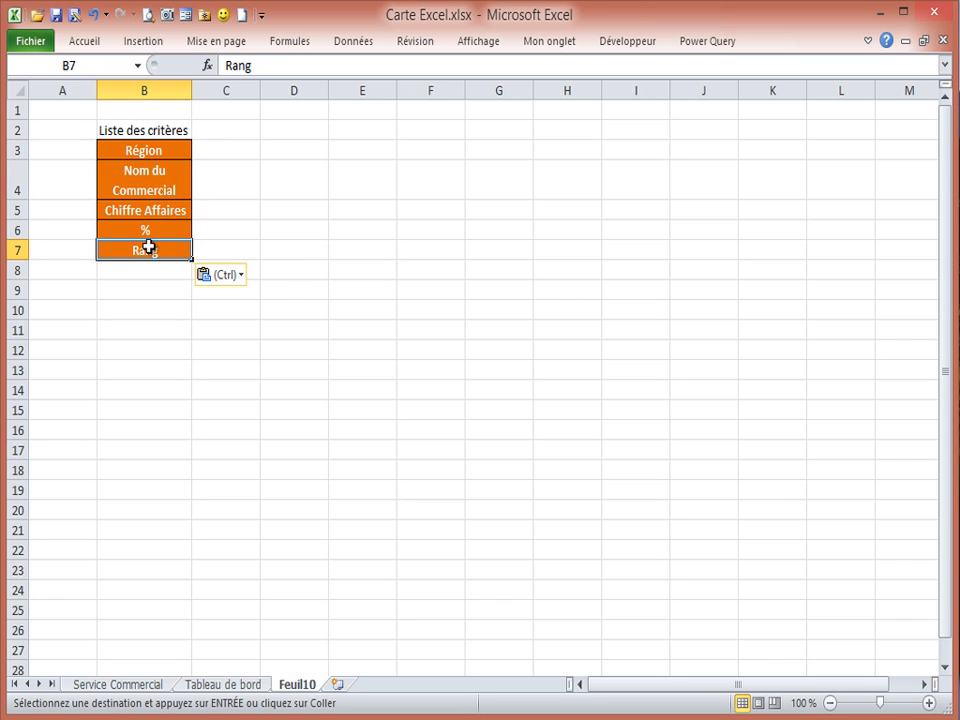
Enter the heading "Indexation" in D2 and the value 1 in D3 of Feuil10
click(292, 131)
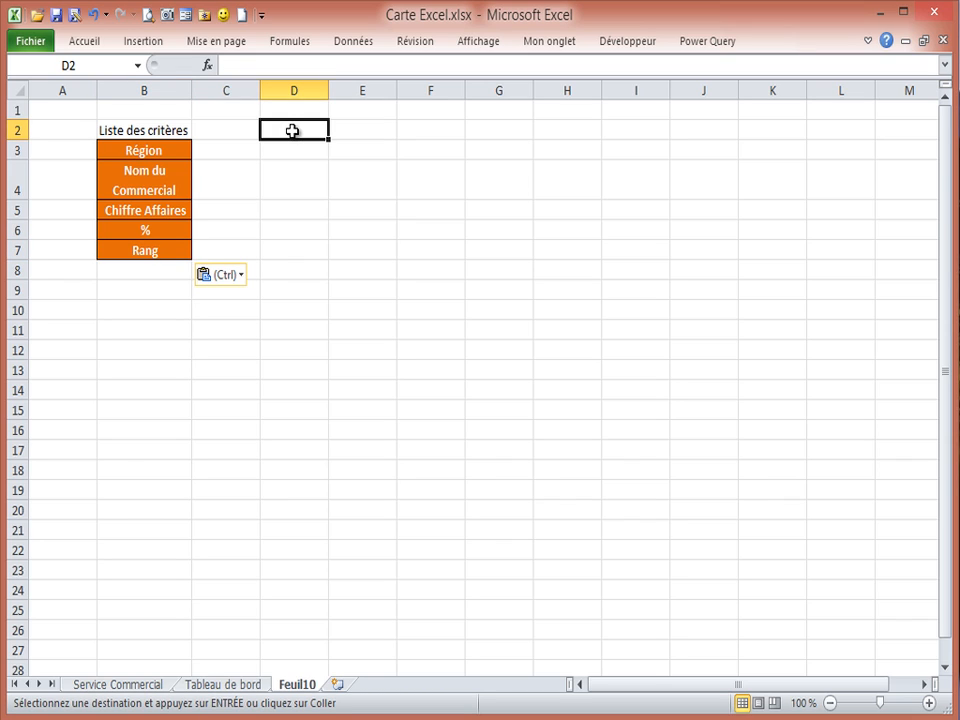
text(IN)
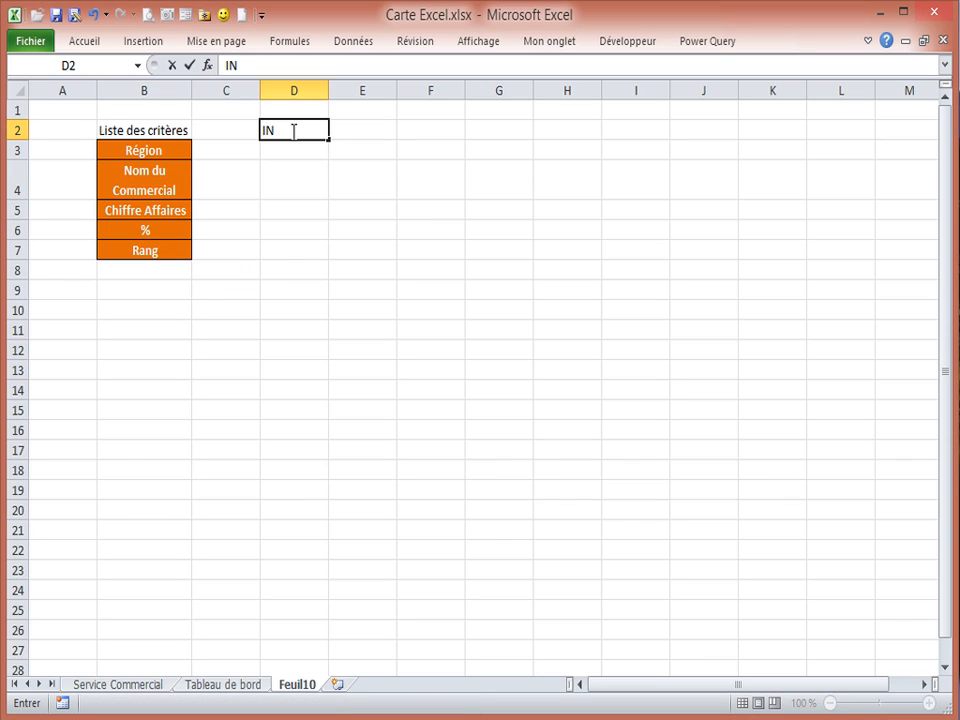
key(BackSpace)
text(ndexation)
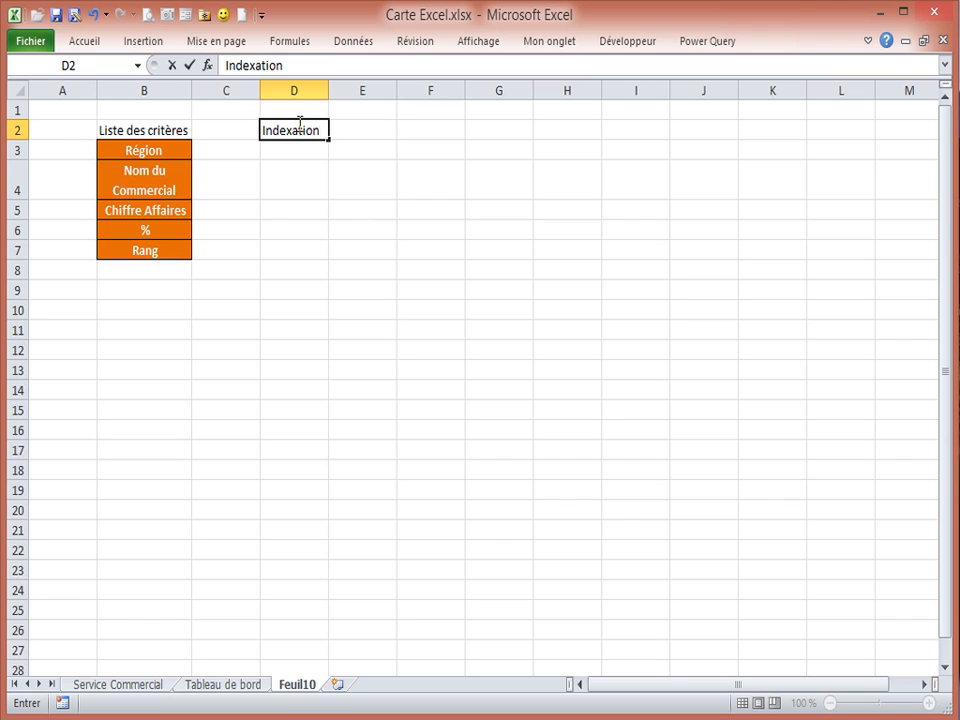
click(304, 153)
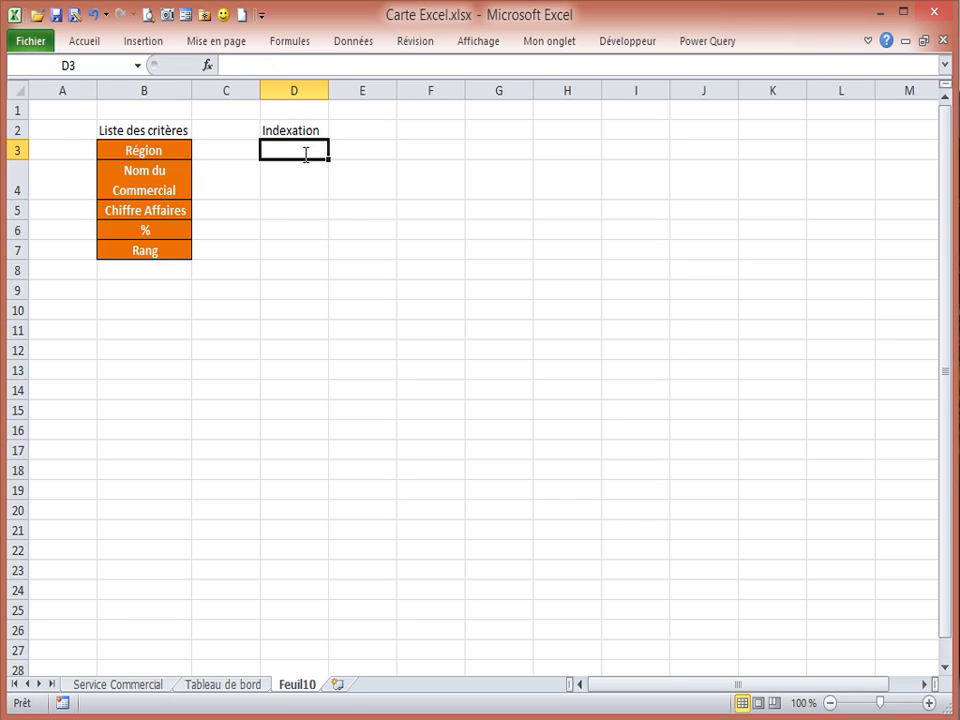
text(1)
key(Return)
Define the name "indexation" for cell D3
click(300, 151)
click(88, 64)
key(End)
drag(8, 65, 4, 60)
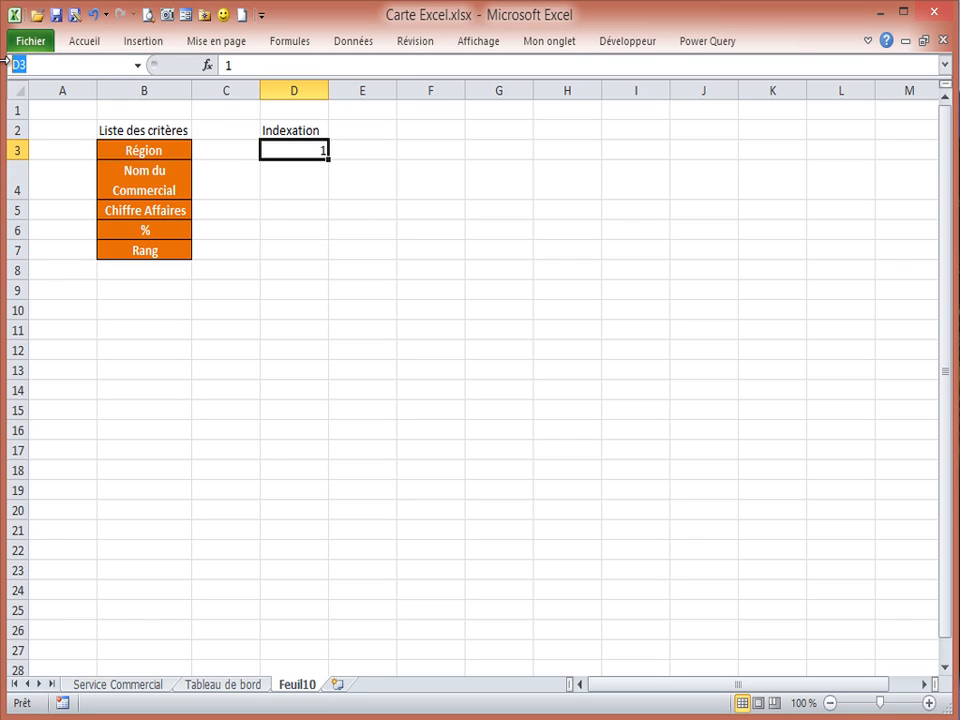
text(indextion)
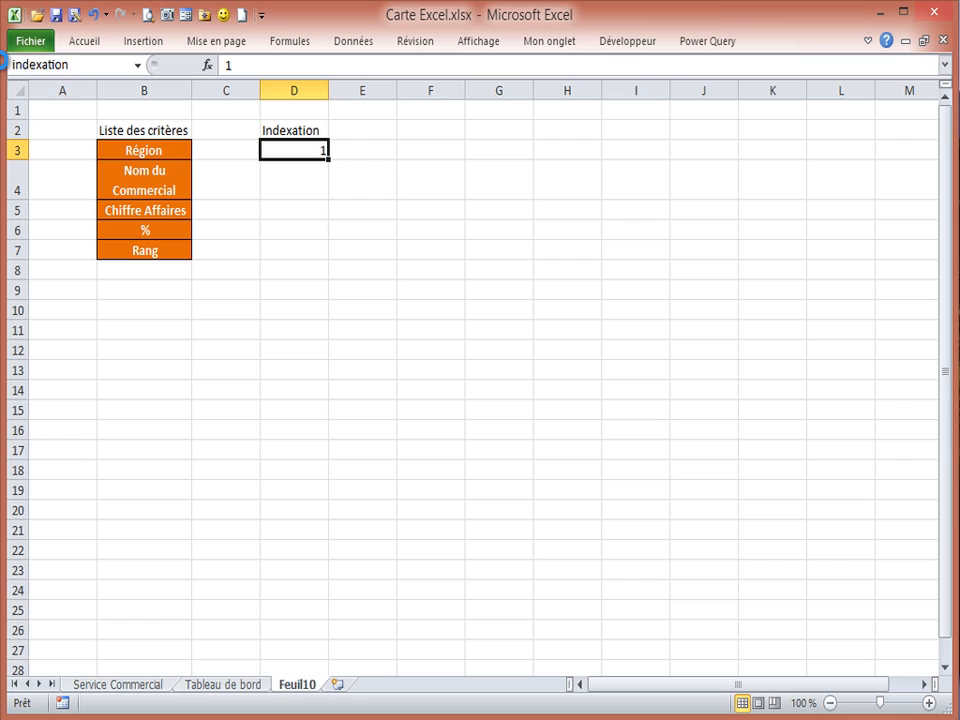
key(Return)
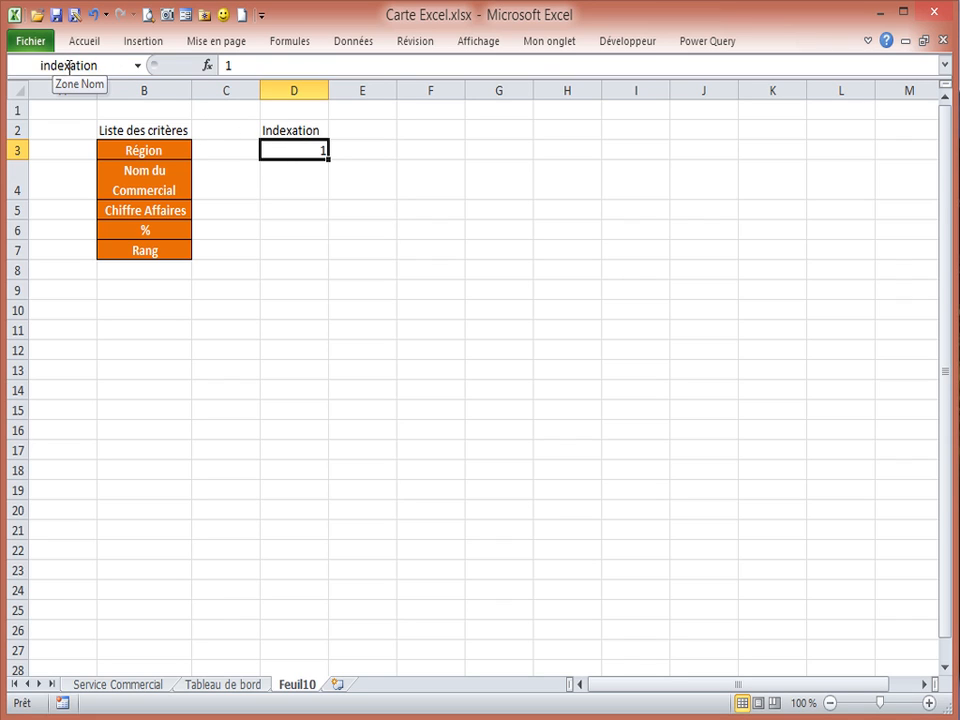
Enter the label "Zone de critère à sélectionner :" in cell B17 of the Tableau de bord sheet
click(231, 688)
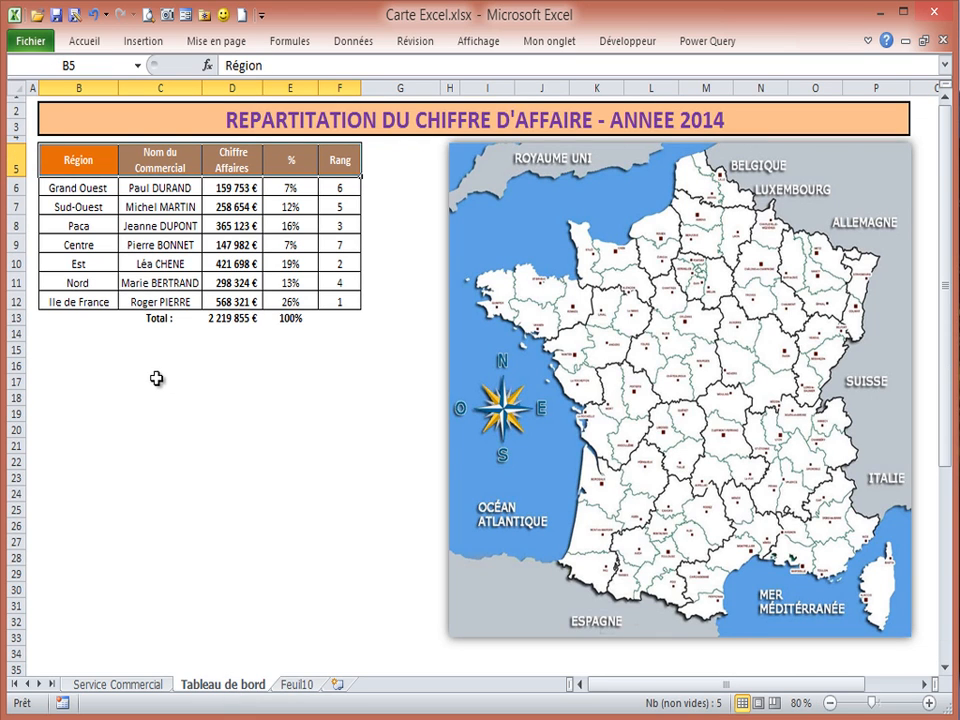
click(87, 389)
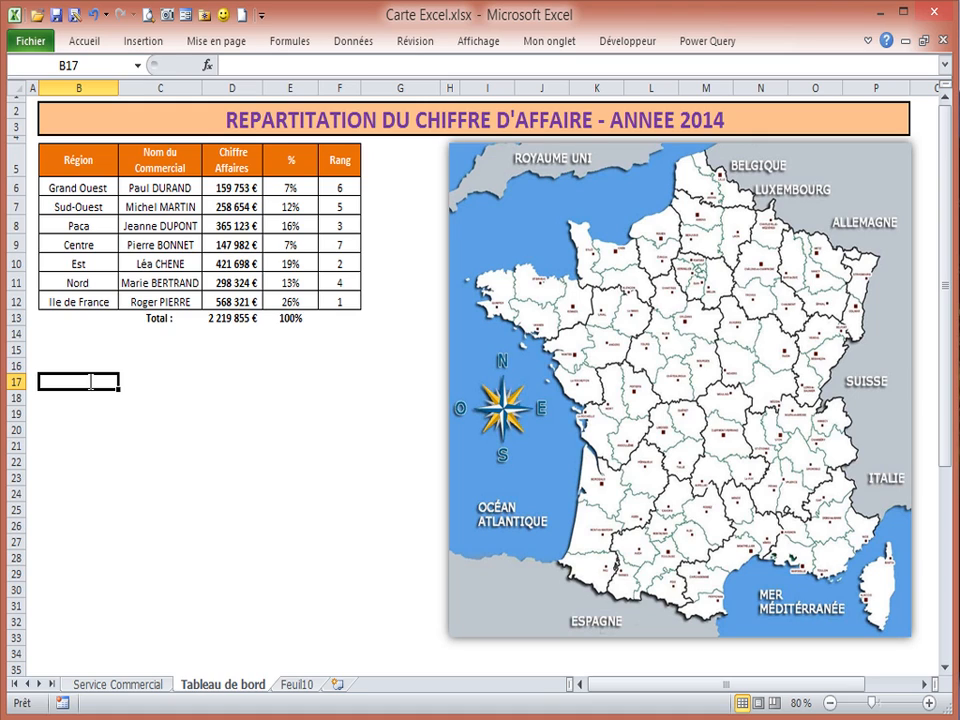
text(Z)
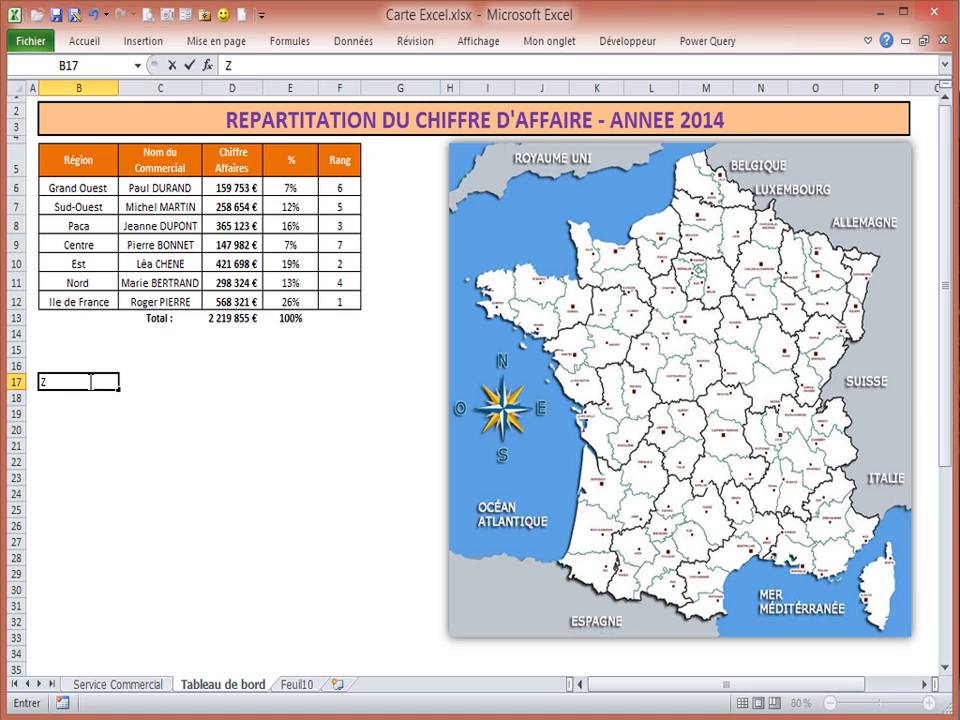
text(one de cr)
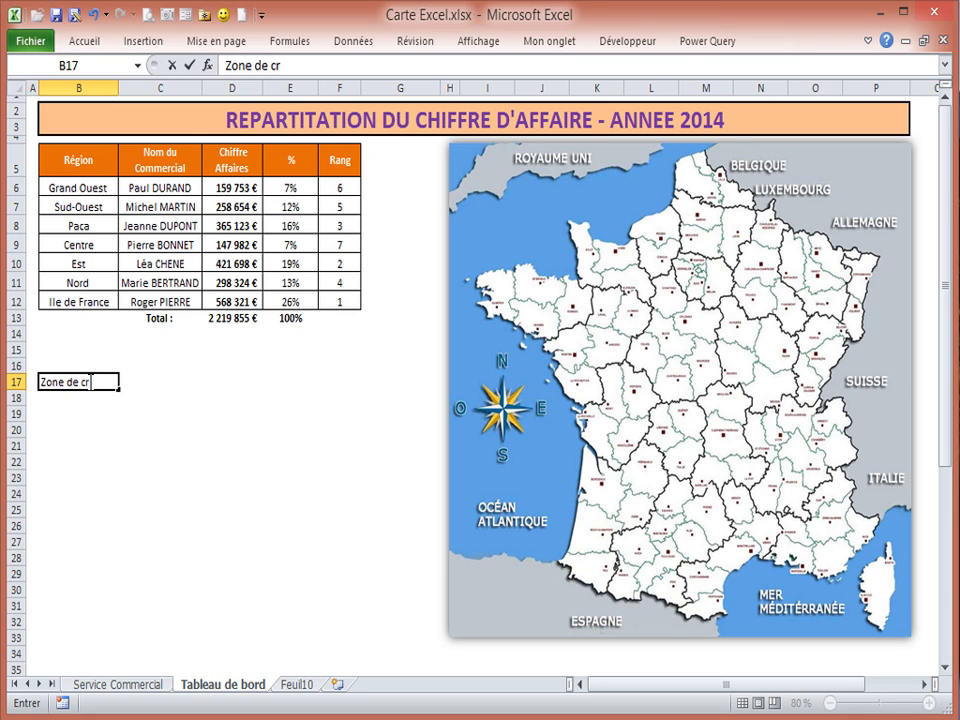
text(été)
text(ère à s)
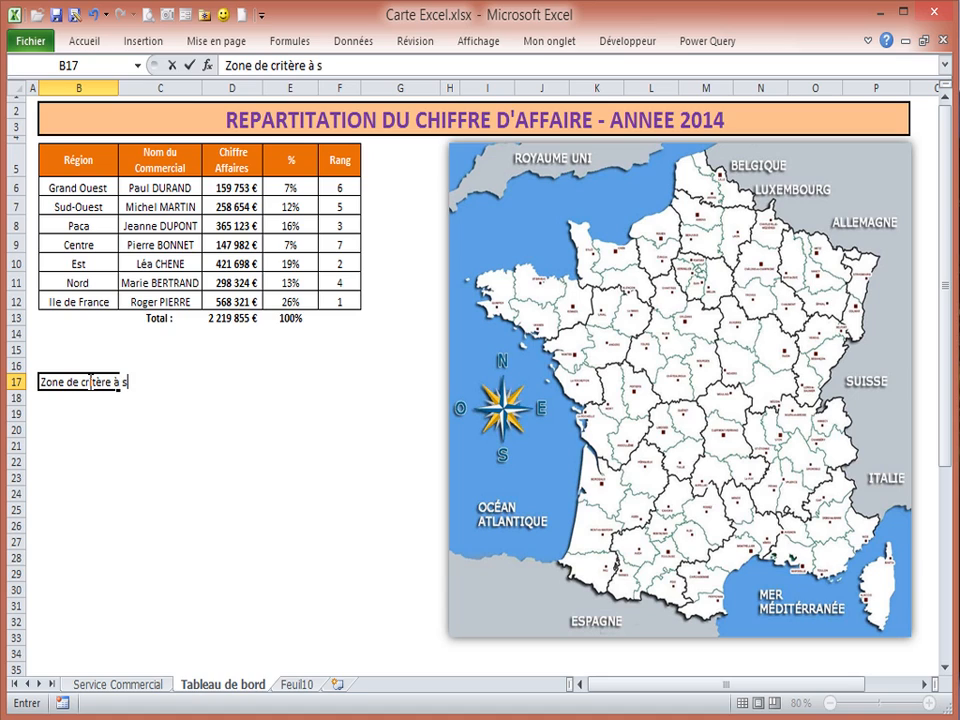
text(électionner :)
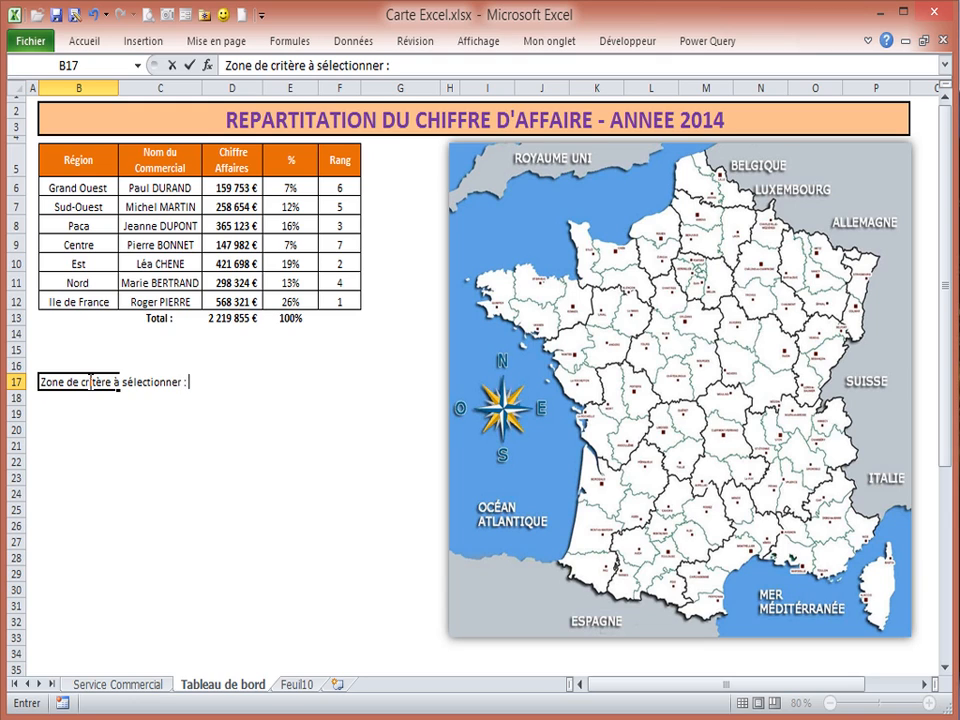
click(122, 381)
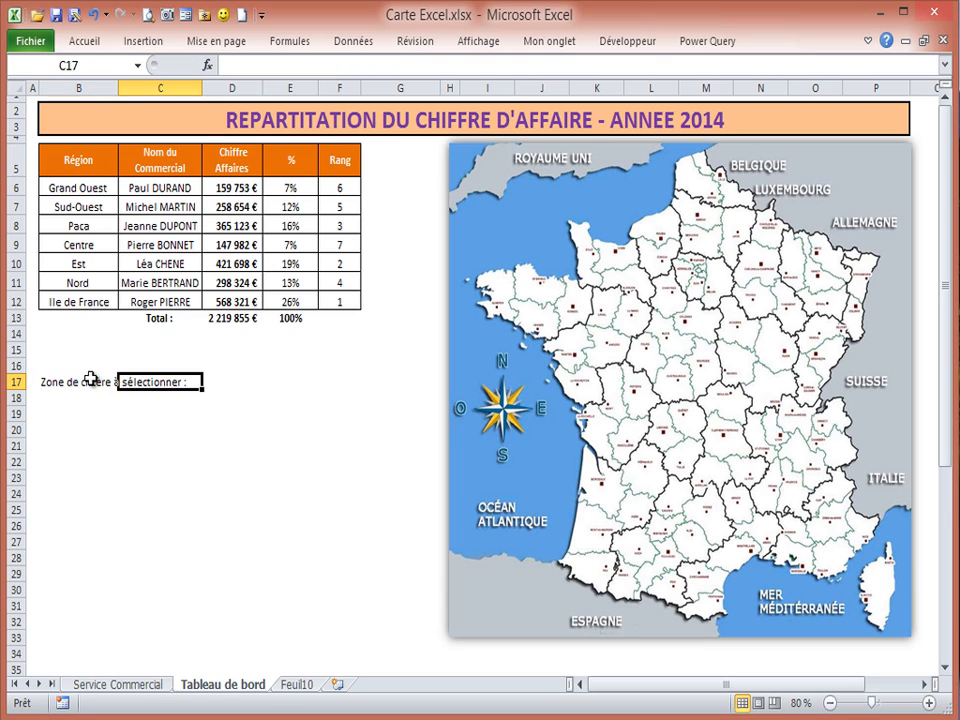
Insert a form-control combo box beside the "Zone de critère à sélectionner :" label, spanning about D17 to G17
click(231, 387)
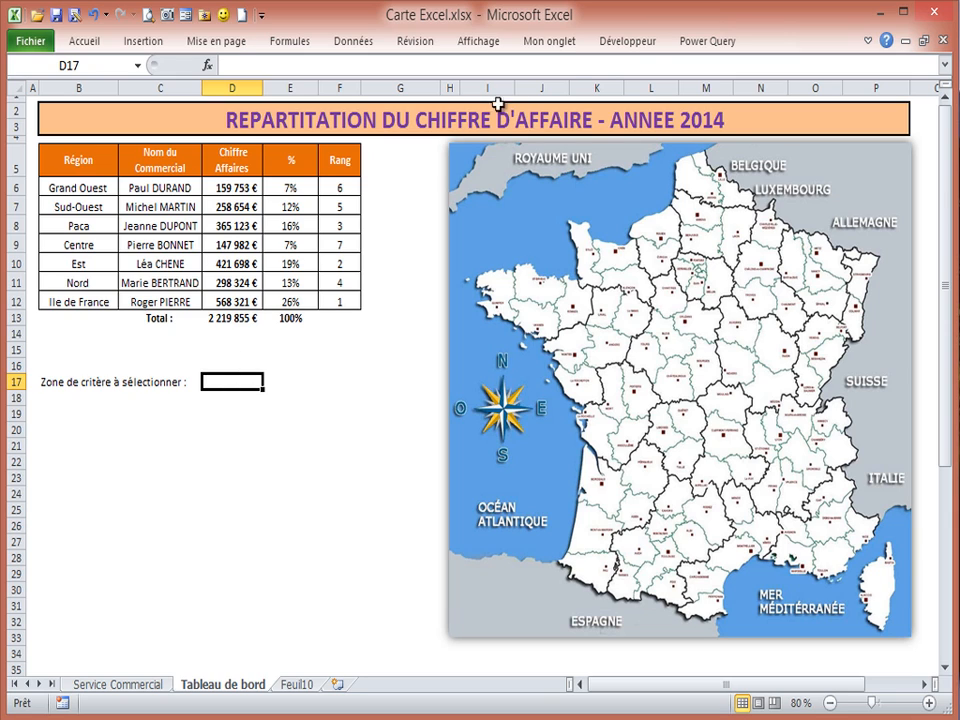
click(627, 46)
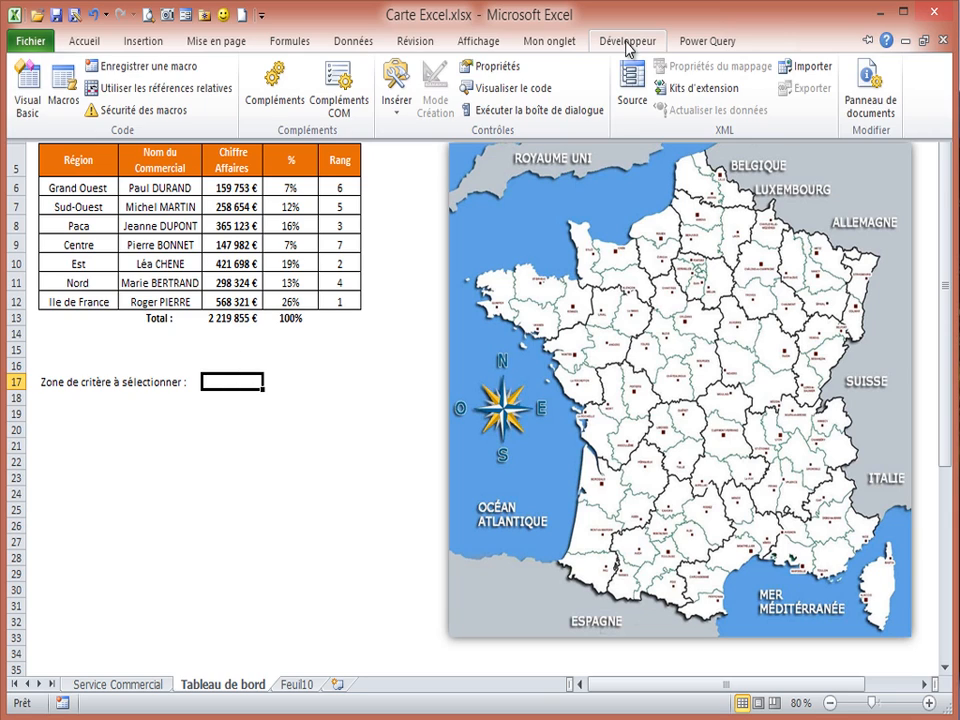
click(396, 105)
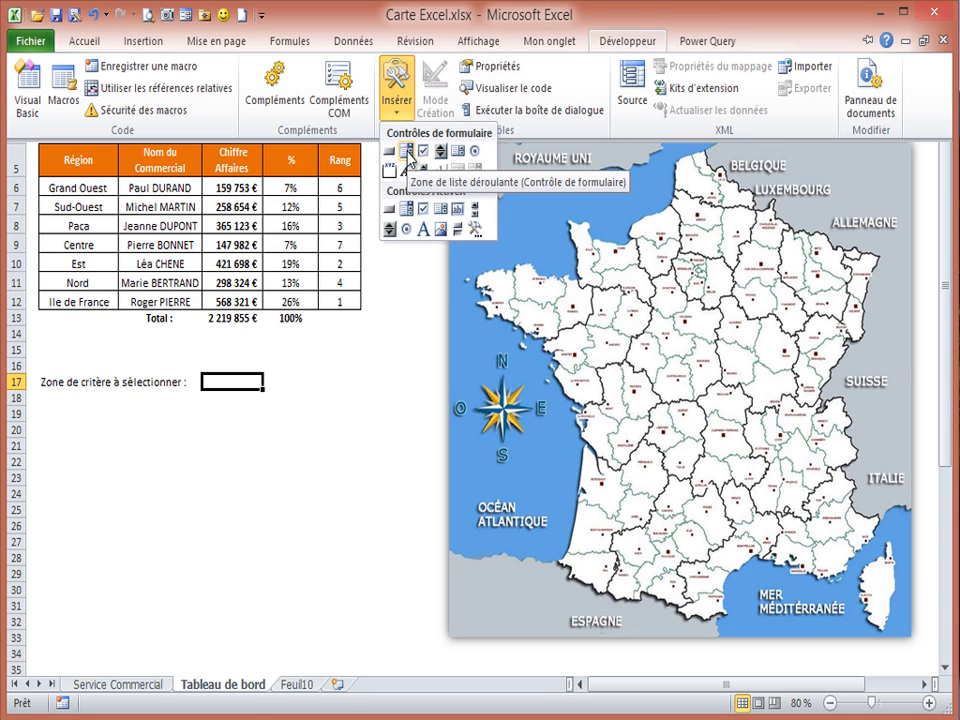
click(407, 150)
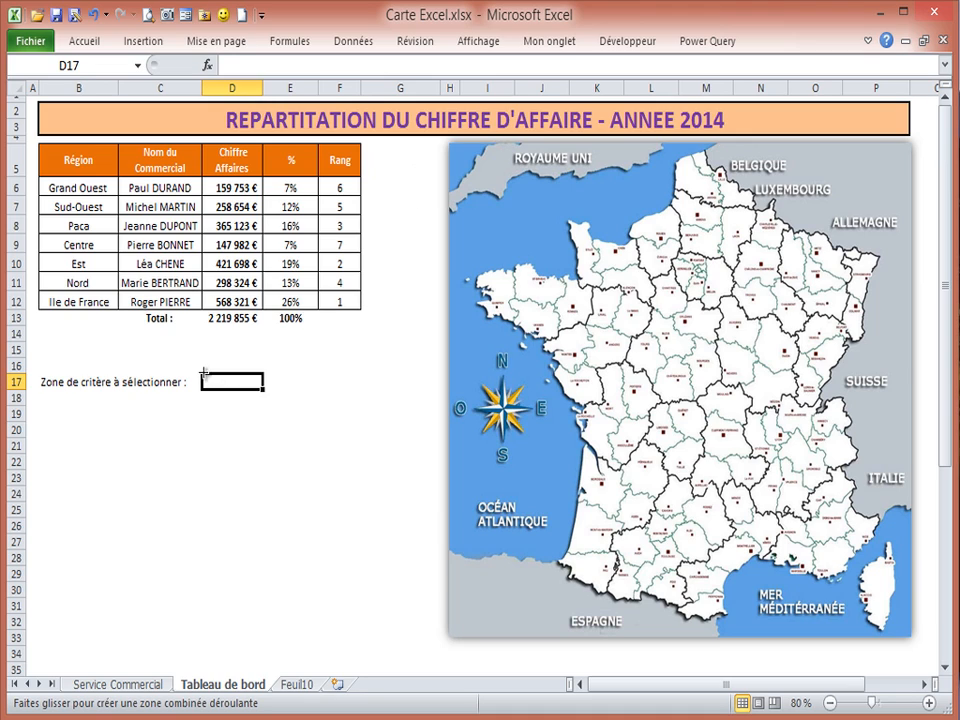
drag(203, 373, 380, 376)
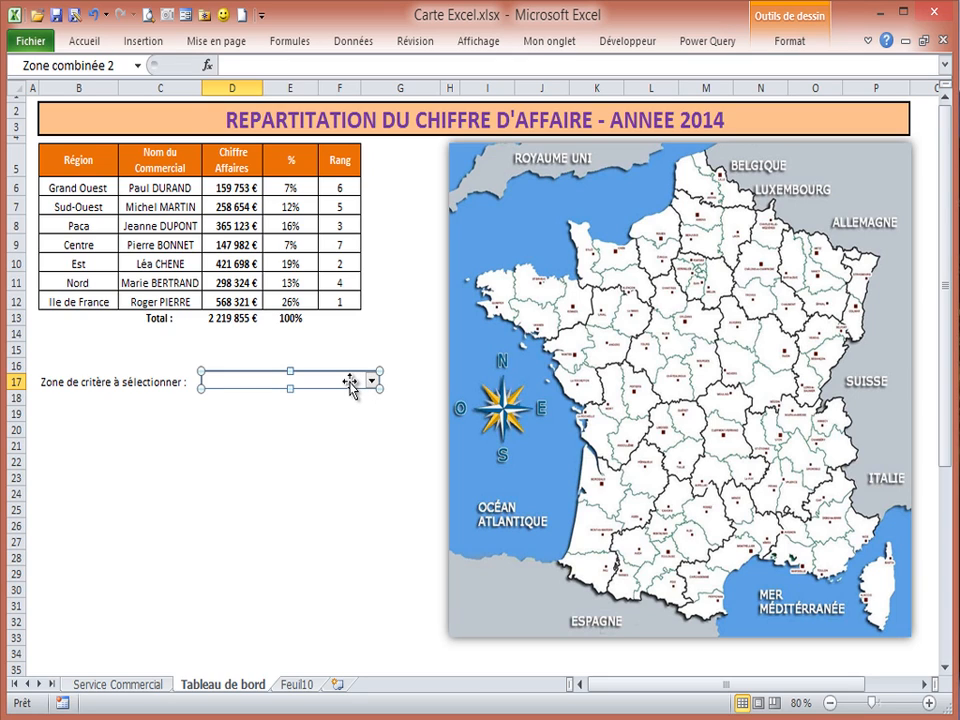
Set the combo box's input range to the criteria list Feuil10!$B$3:$B$7
right_click(347, 384)
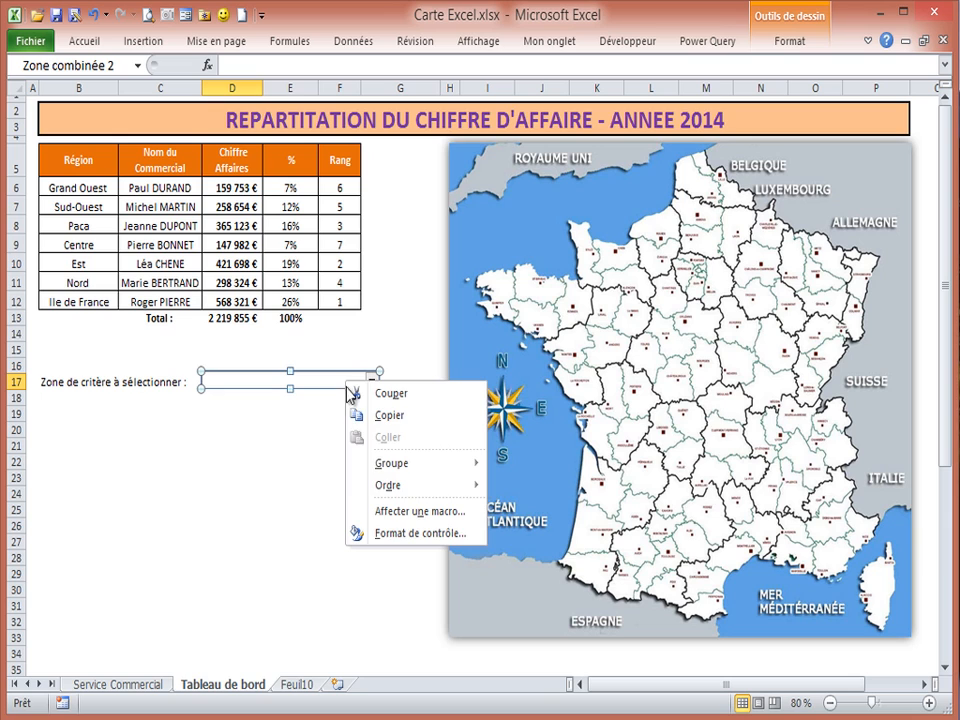
click(411, 534)
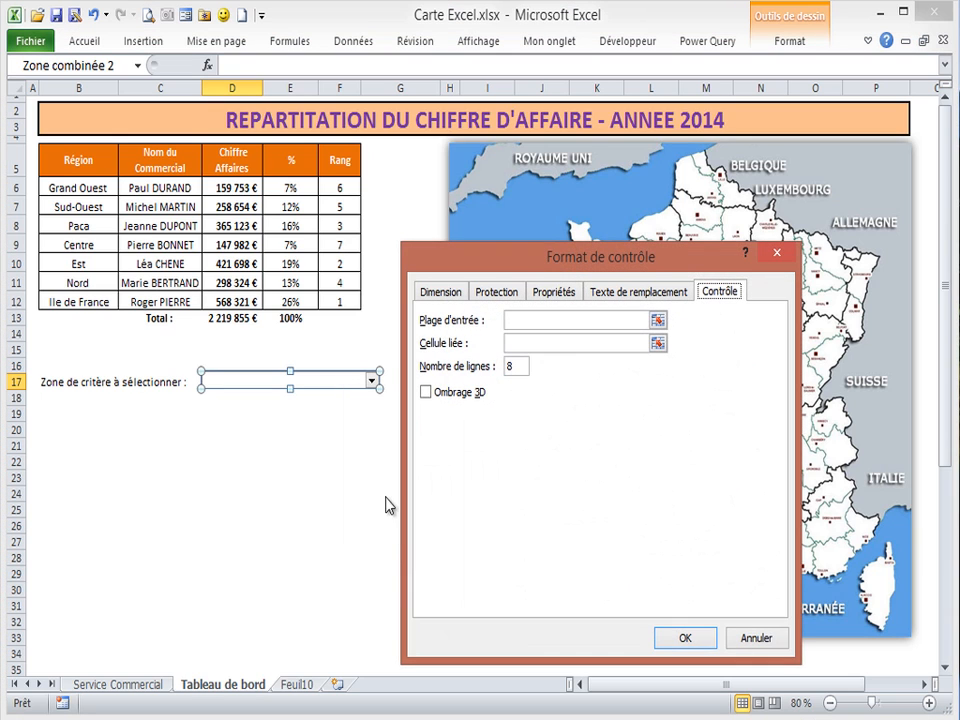
click(559, 321)
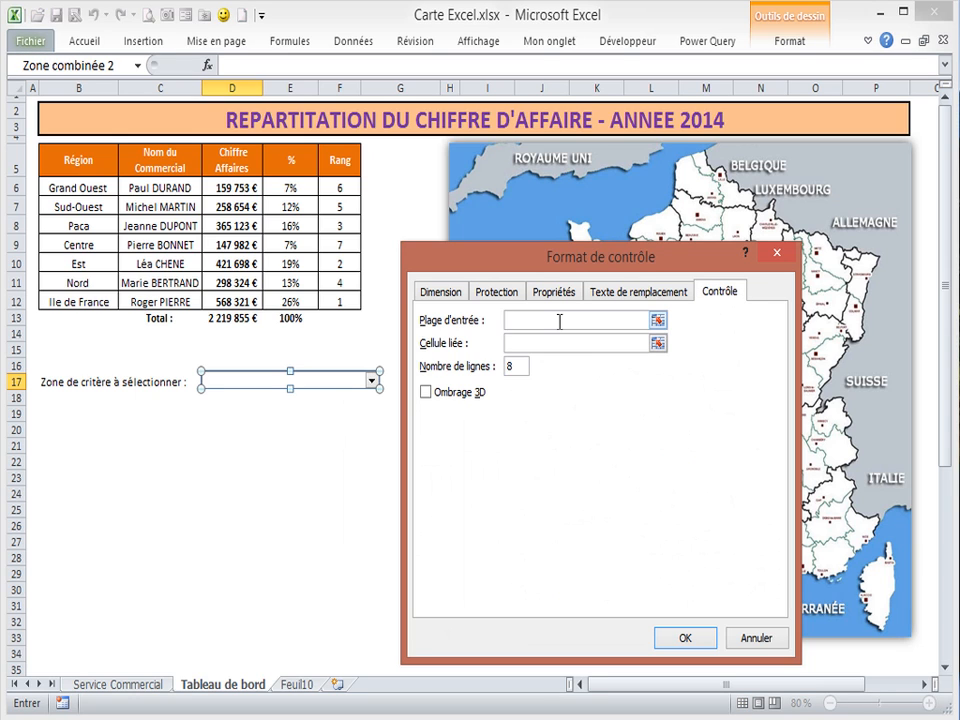
click(658, 320)
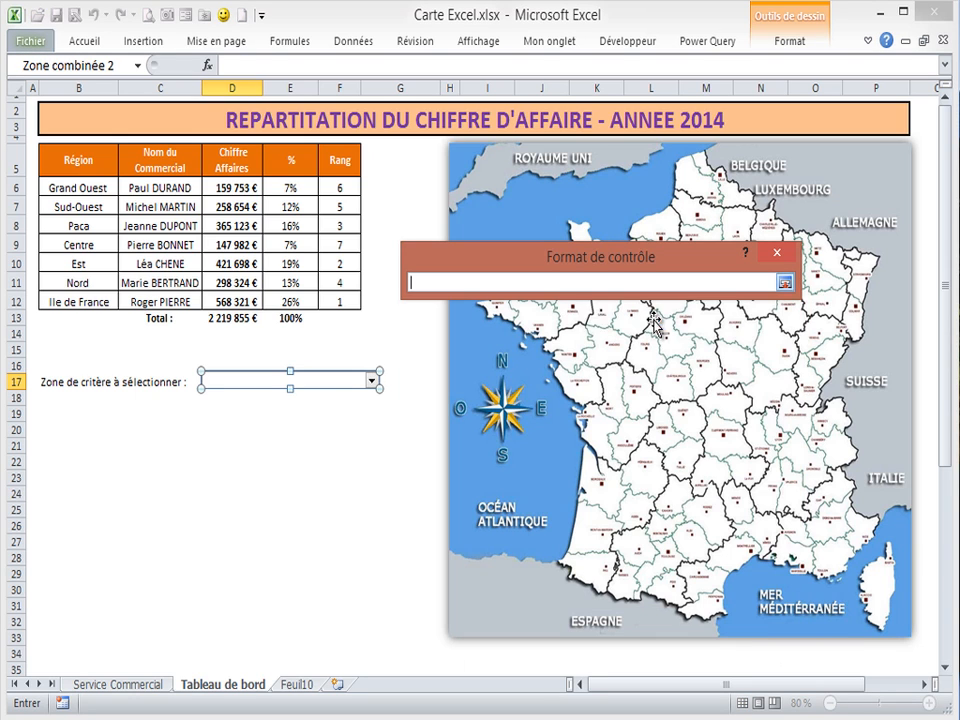
click(299, 684)
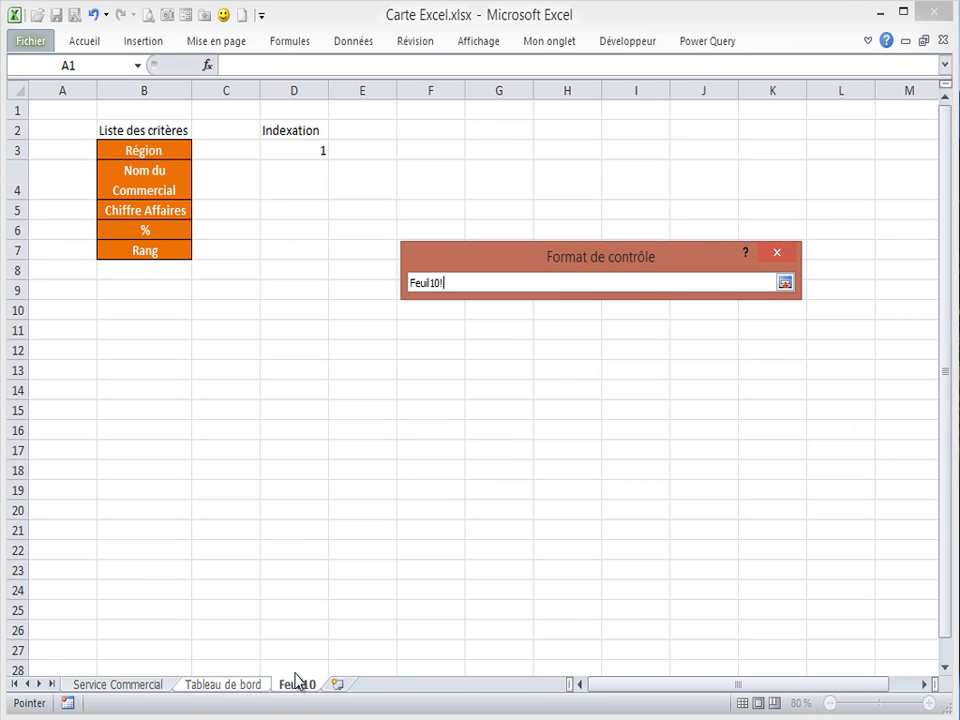
click(137, 149)
drag(137, 149, 141, 248)
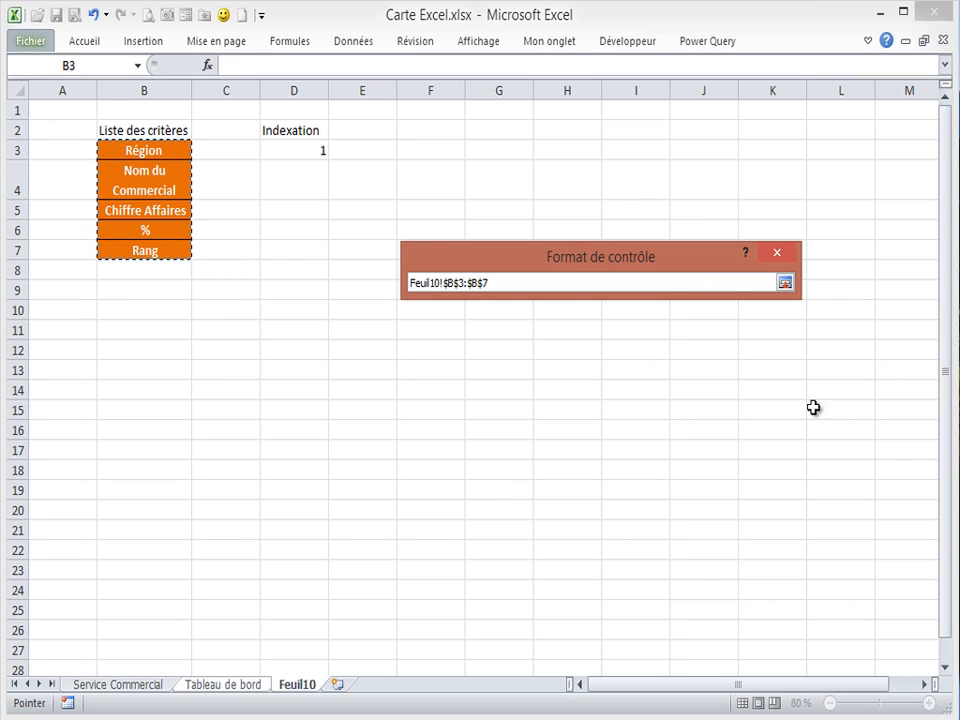
click(785, 283)
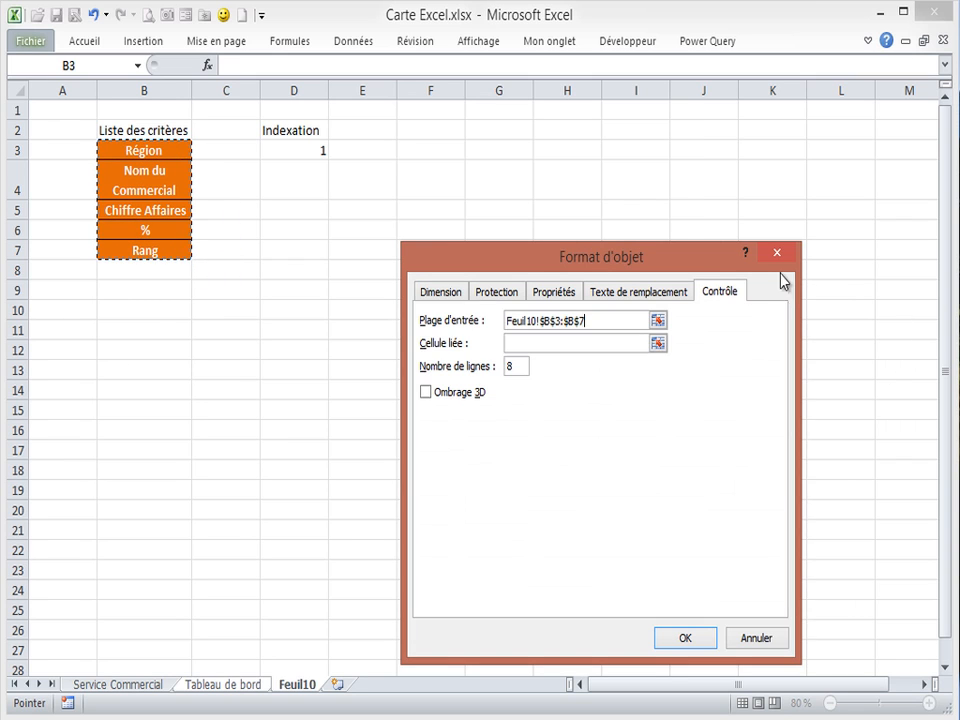
Link the combo box to cell Feuil10!$D$3, apply the control format and deselect the control
click(525, 344)
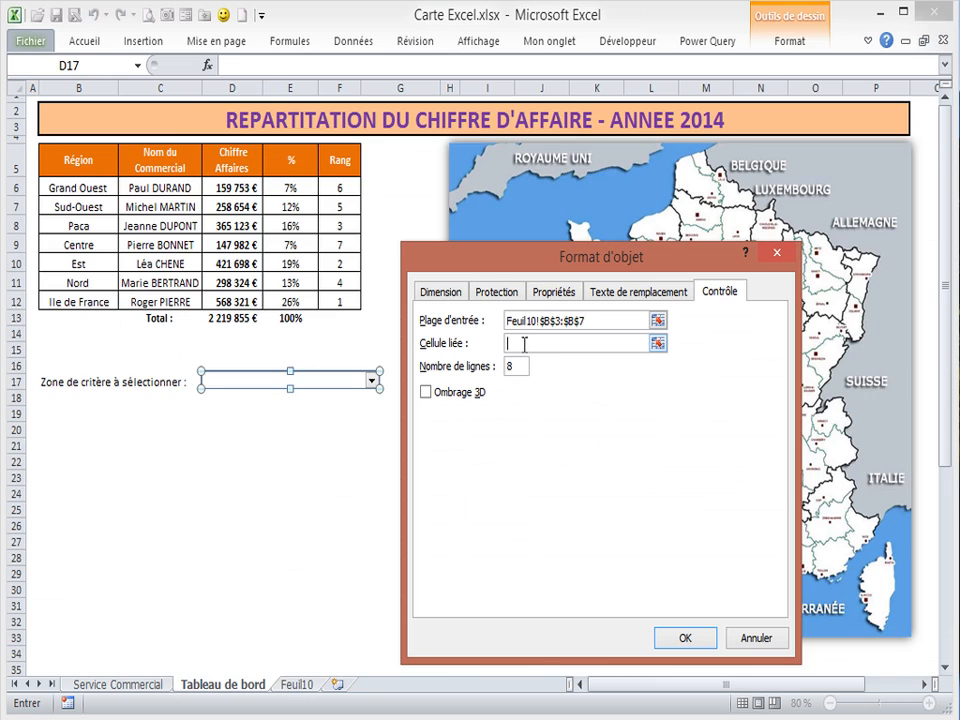
click(657, 344)
click(297, 684)
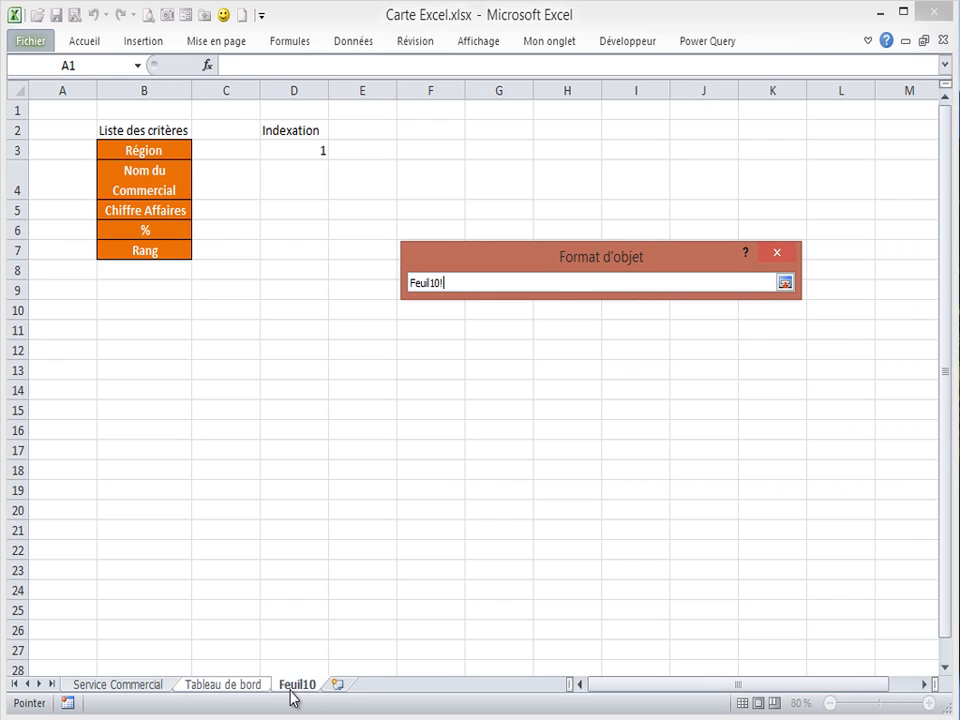
click(306, 150)
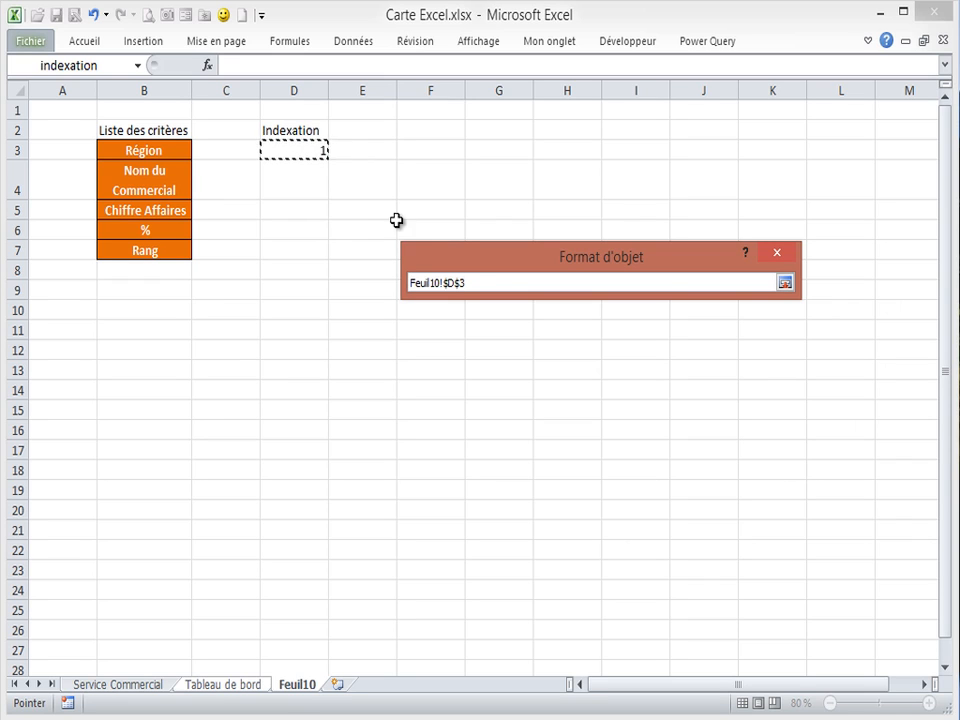
click(785, 284)
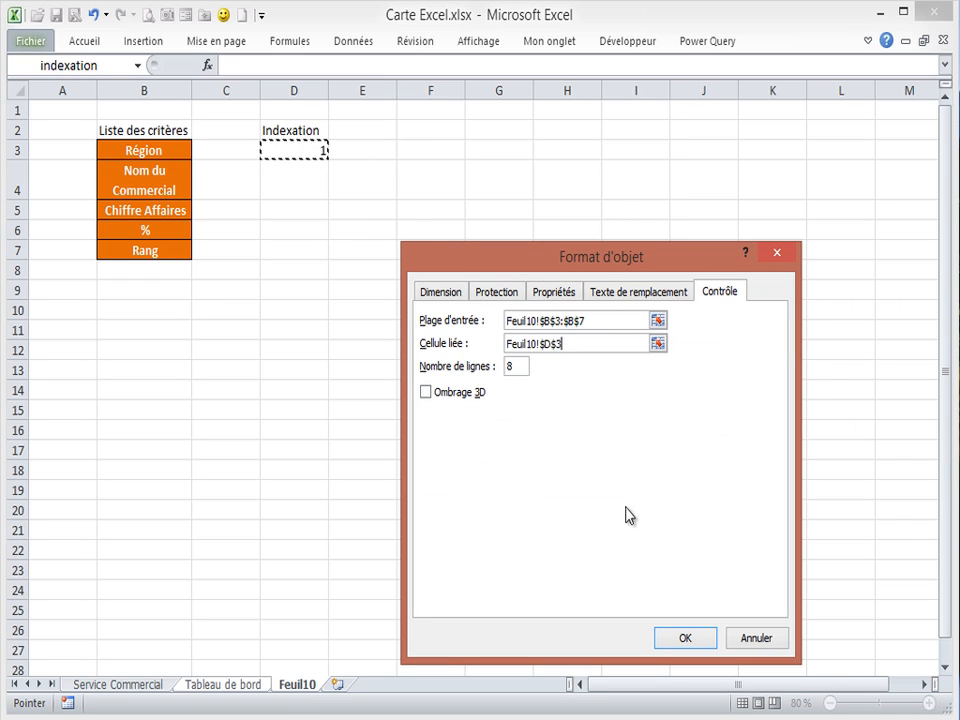
click(684, 638)
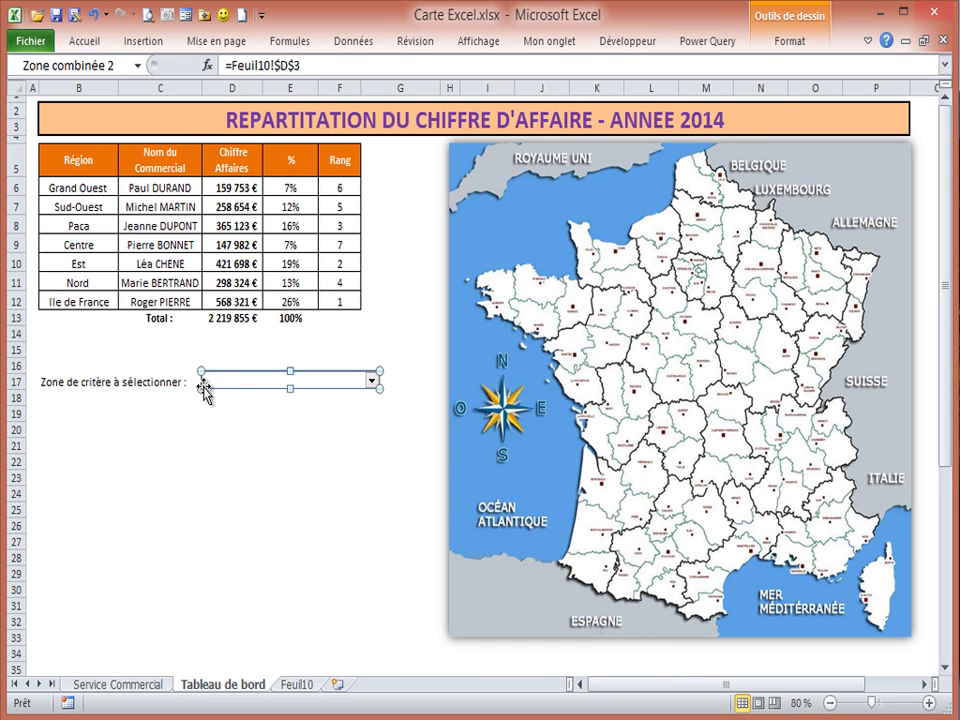
click(295, 410)
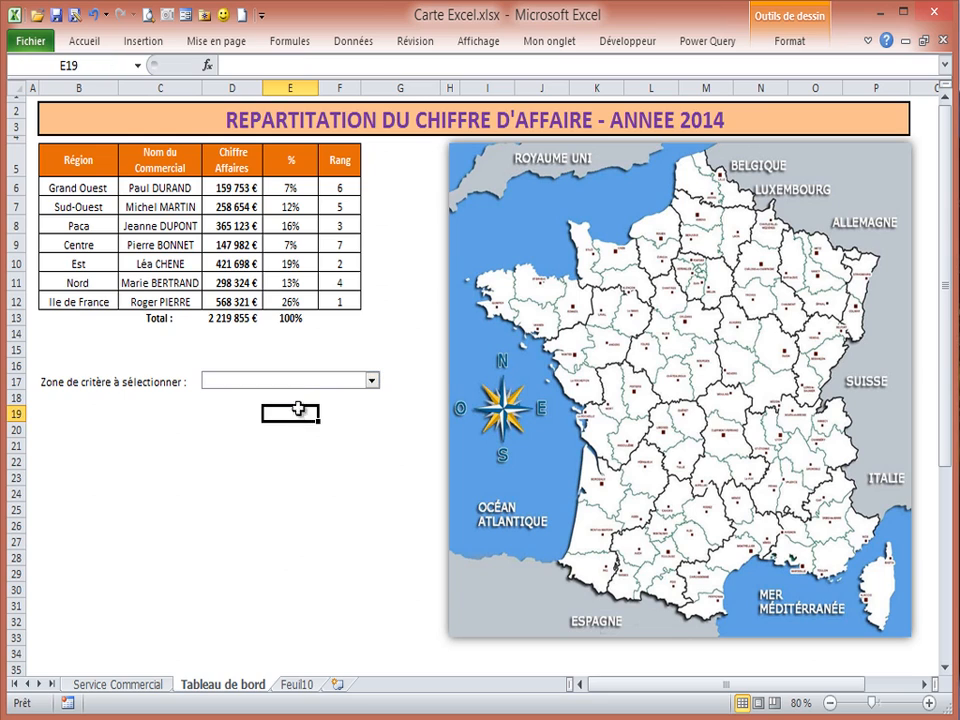
Test the combo box with Région and Nom du Commercial, checking the linked index cell D3 in Feuil10
click(371, 381)
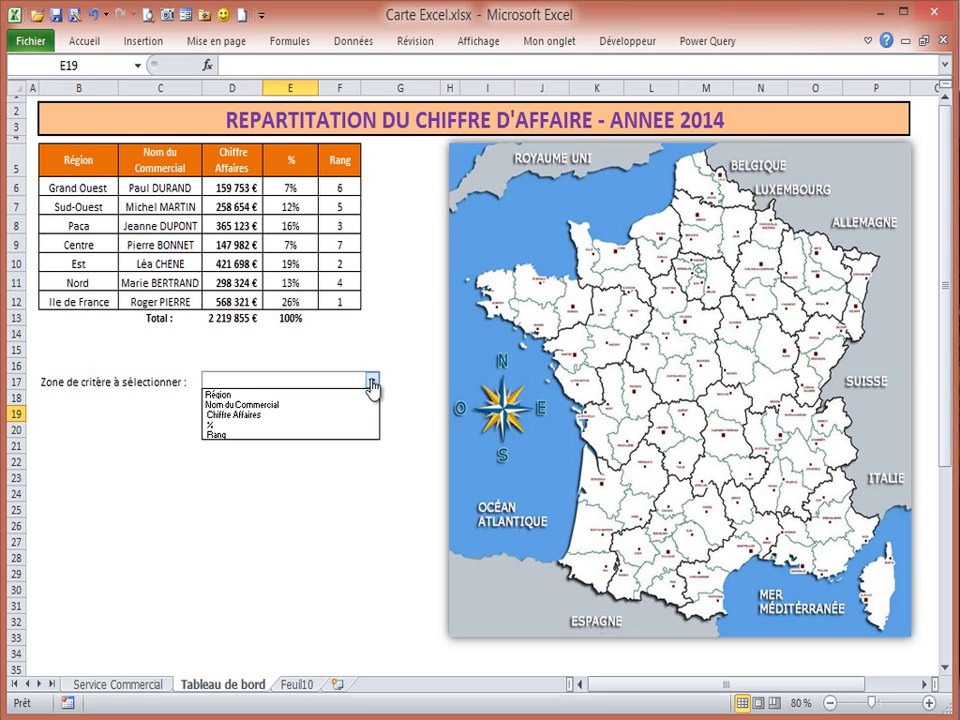
click(217, 394)
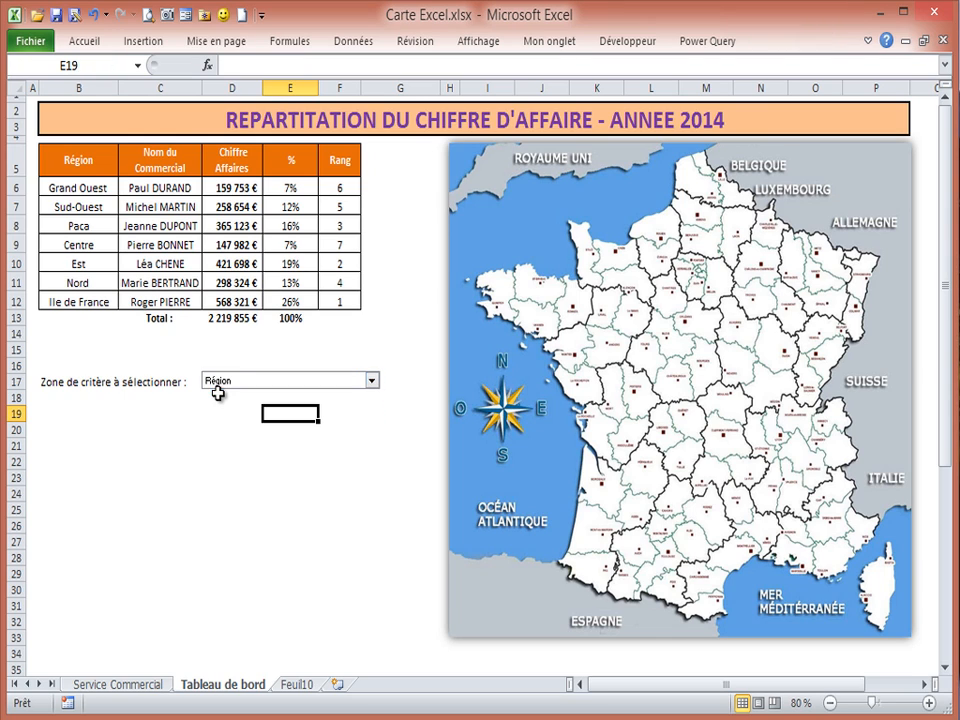
click(371, 381)
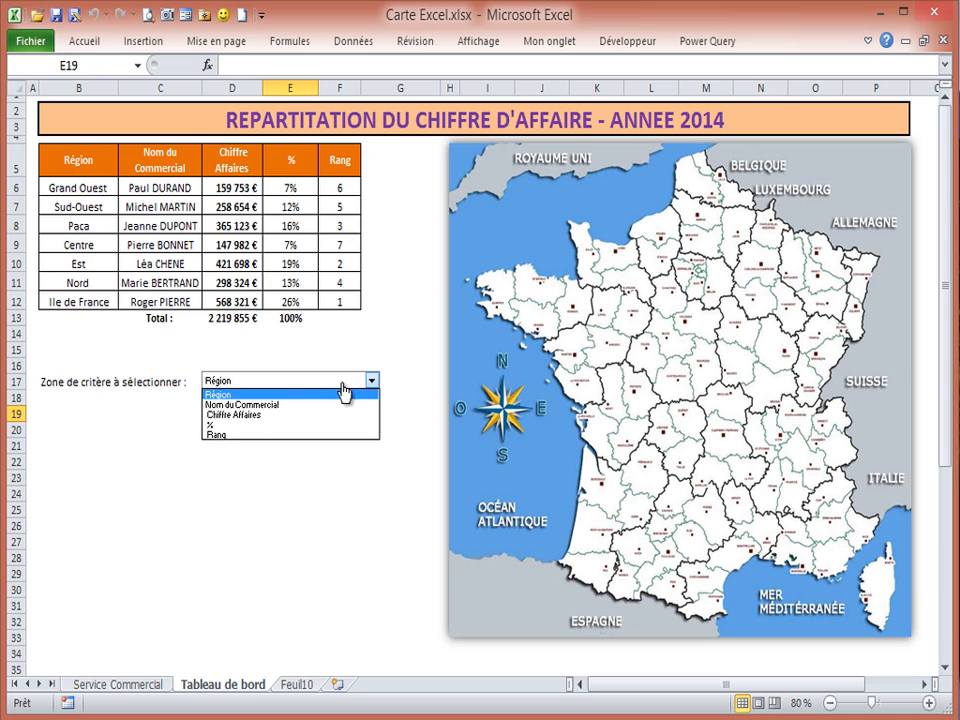
click(257, 405)
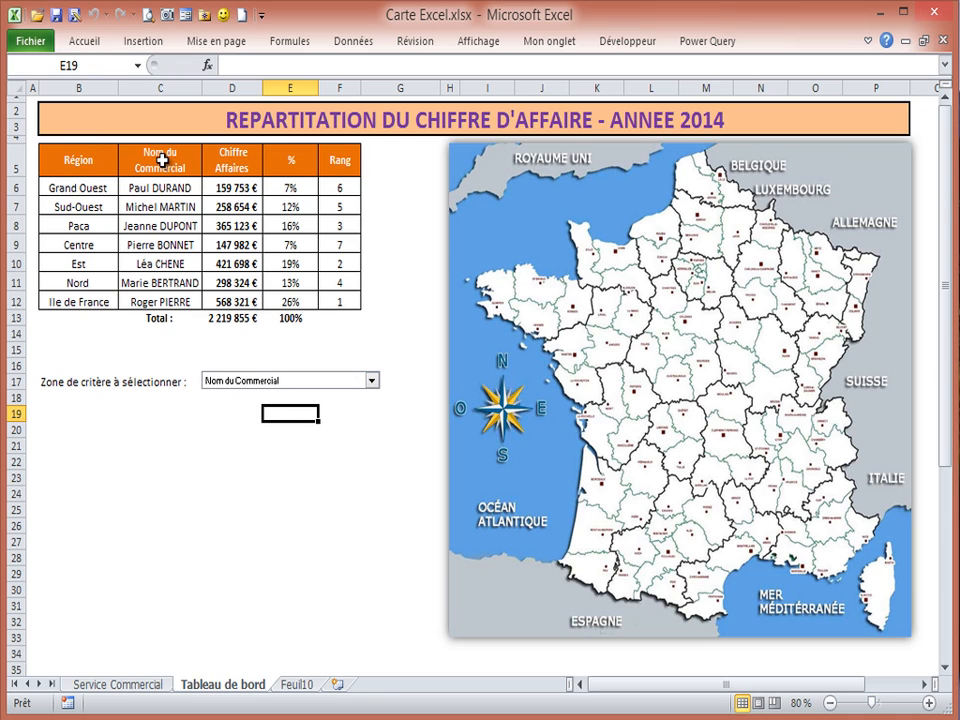
click(299, 685)
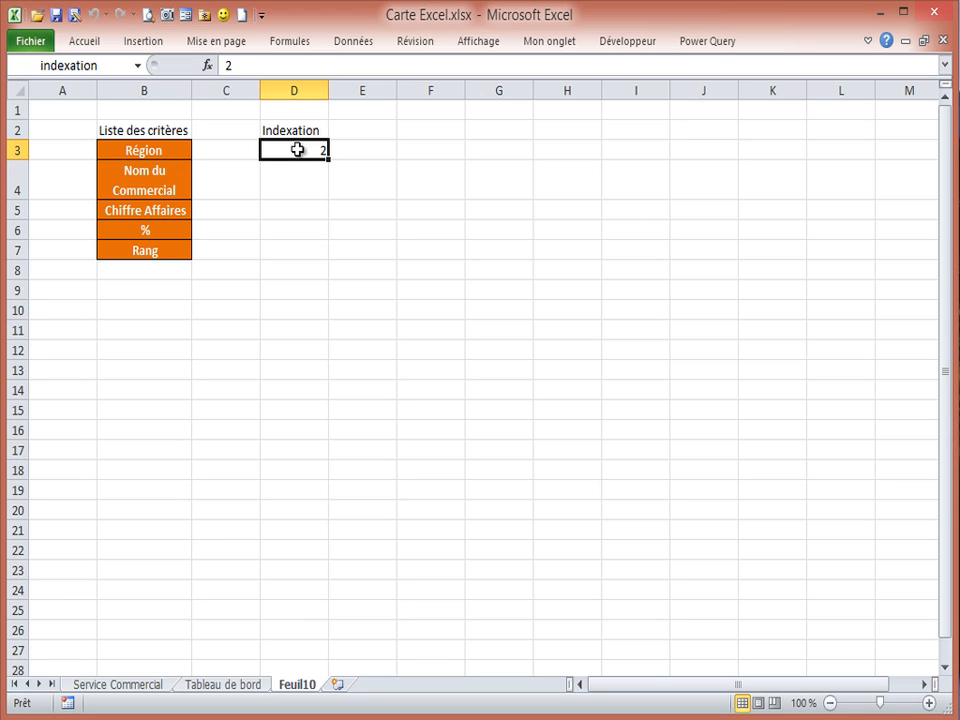
click(237, 687)
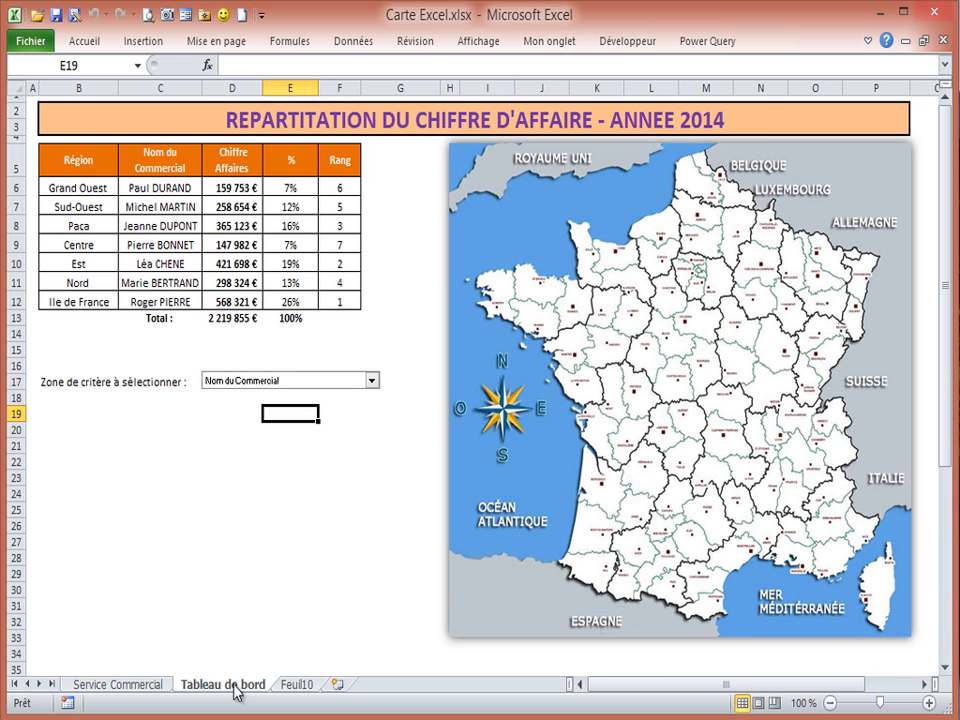
Choose Rang in the combo box and check the linked index cell D3 in Feuil10
click(371, 380)
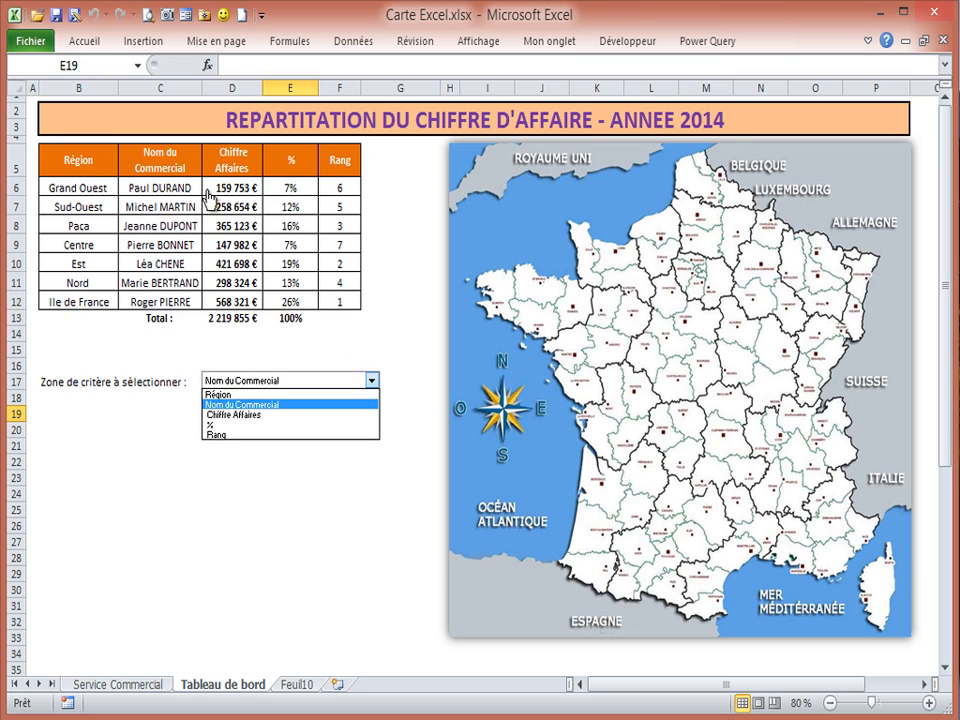
click(222, 434)
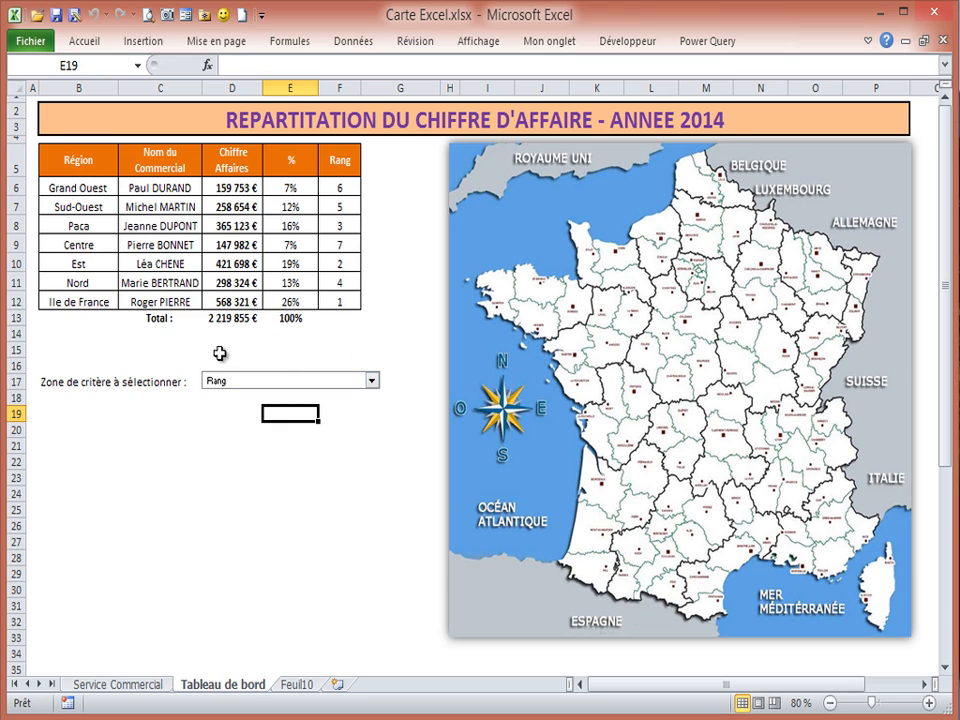
click(297, 685)
click(293, 148)
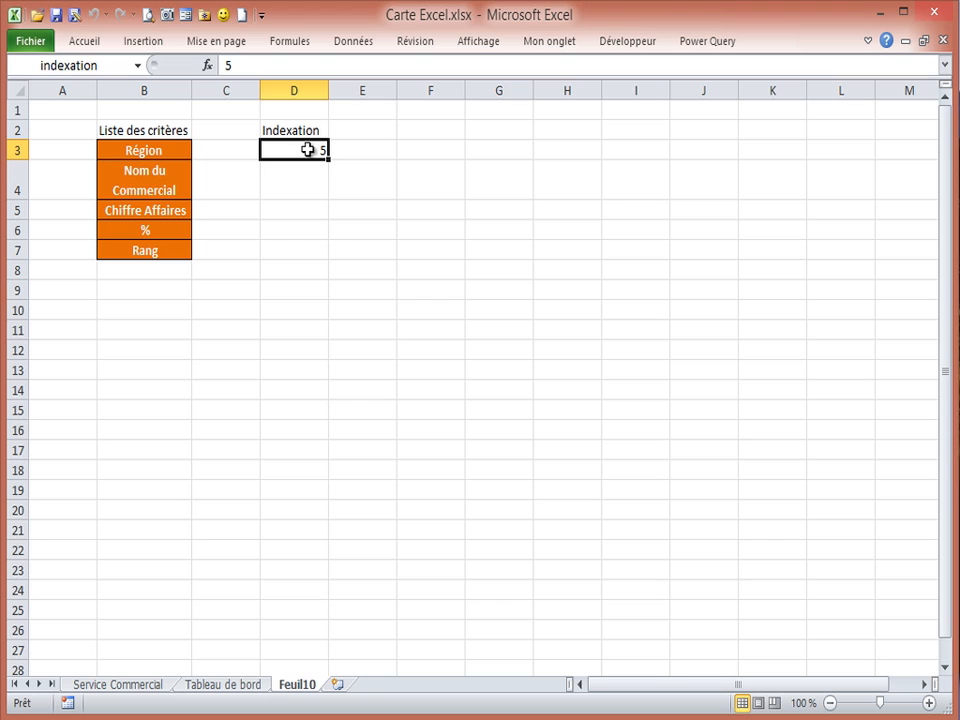
click(216, 685)
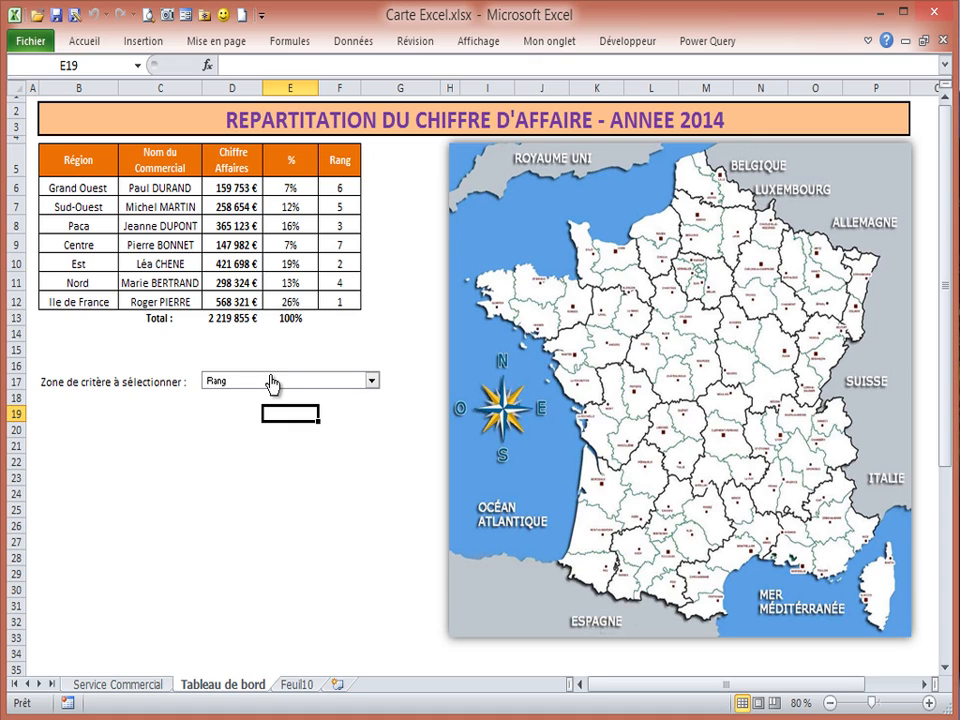
Add the heading "Indicateur" in G5 and copy the format of the Rang header onto it
click(385, 158)
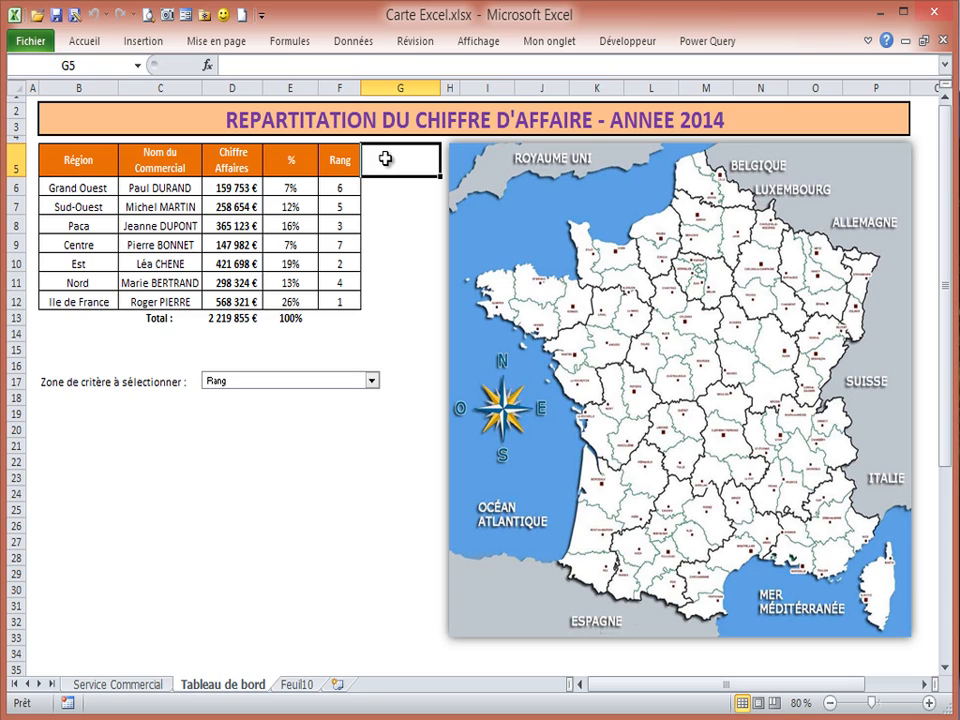
text(Indicateur)
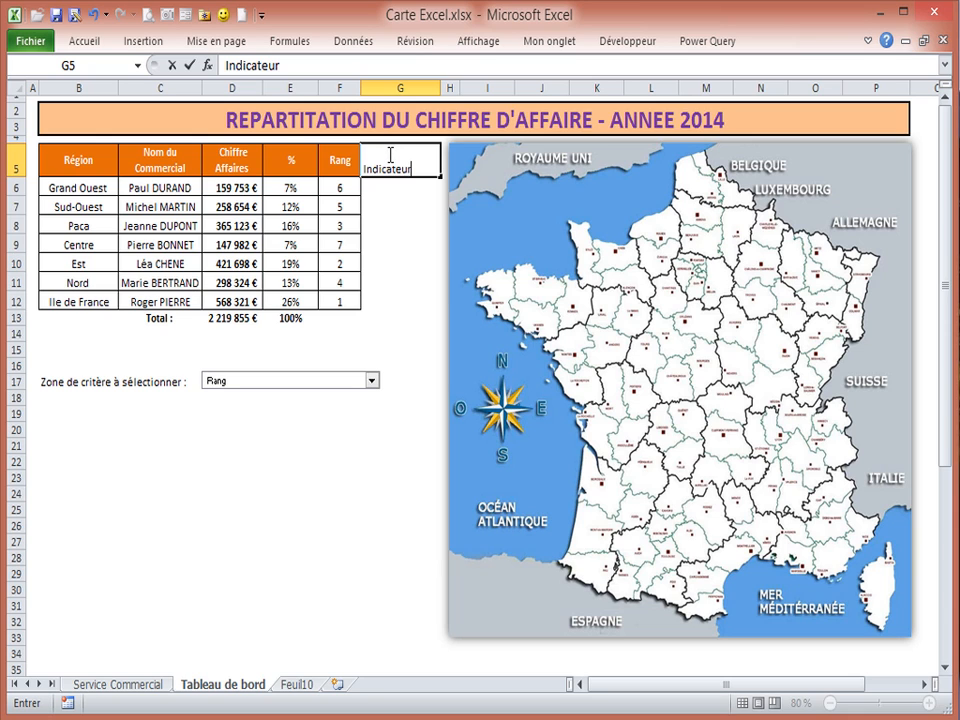
click(337, 160)
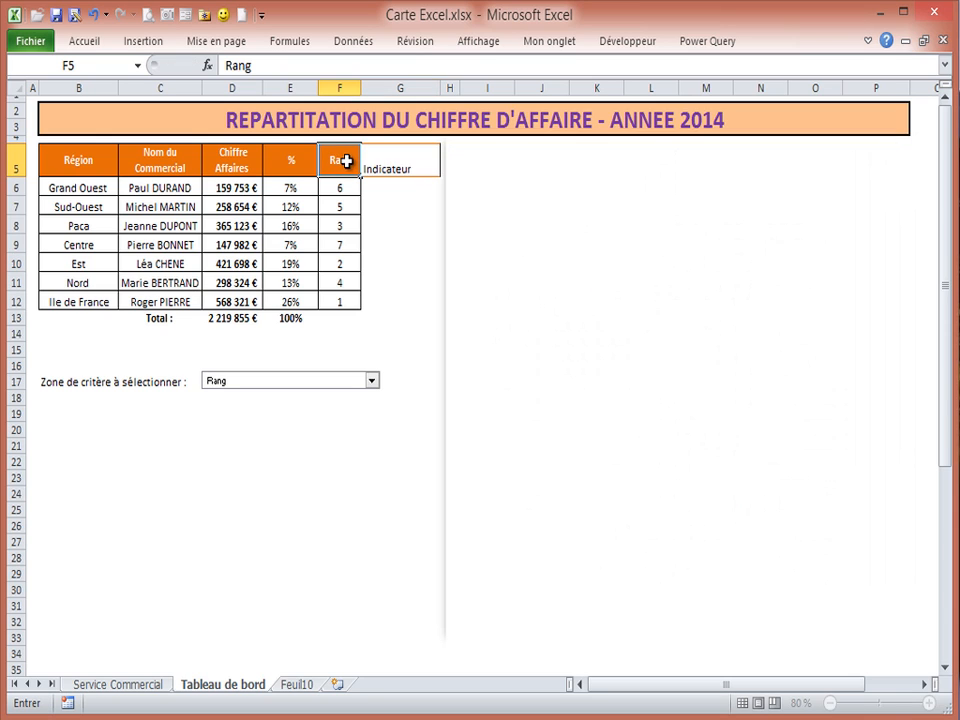
click(407, 157)
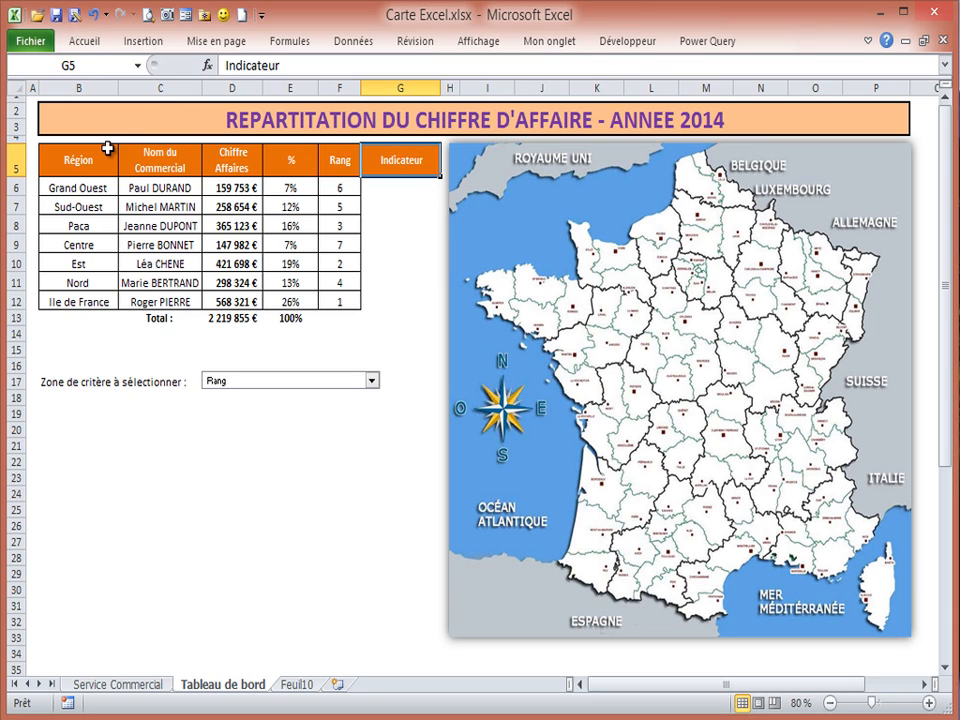
Enter the formula =INDEX(B6:F6;1;indexation) in G6, the first cell under the Indicateur header
click(387, 185)
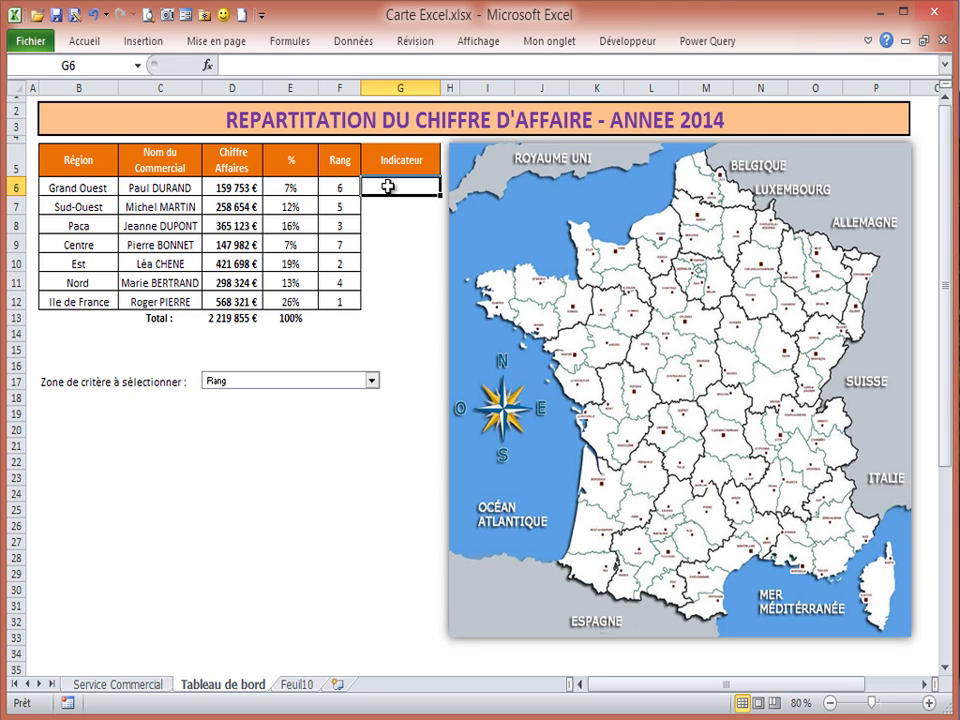
text(=index)
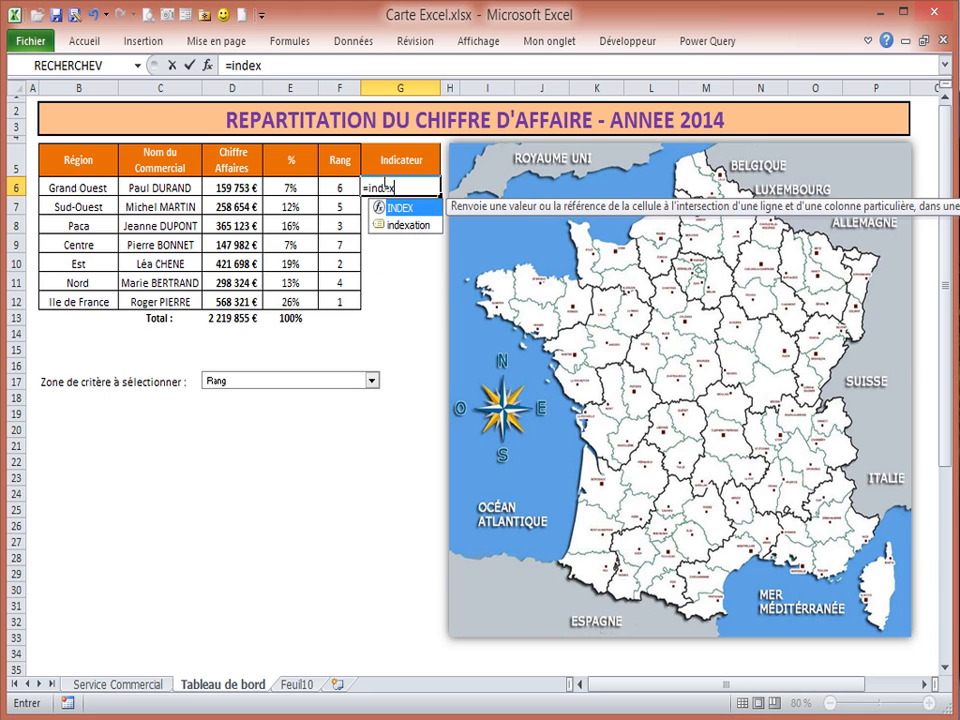
text(()
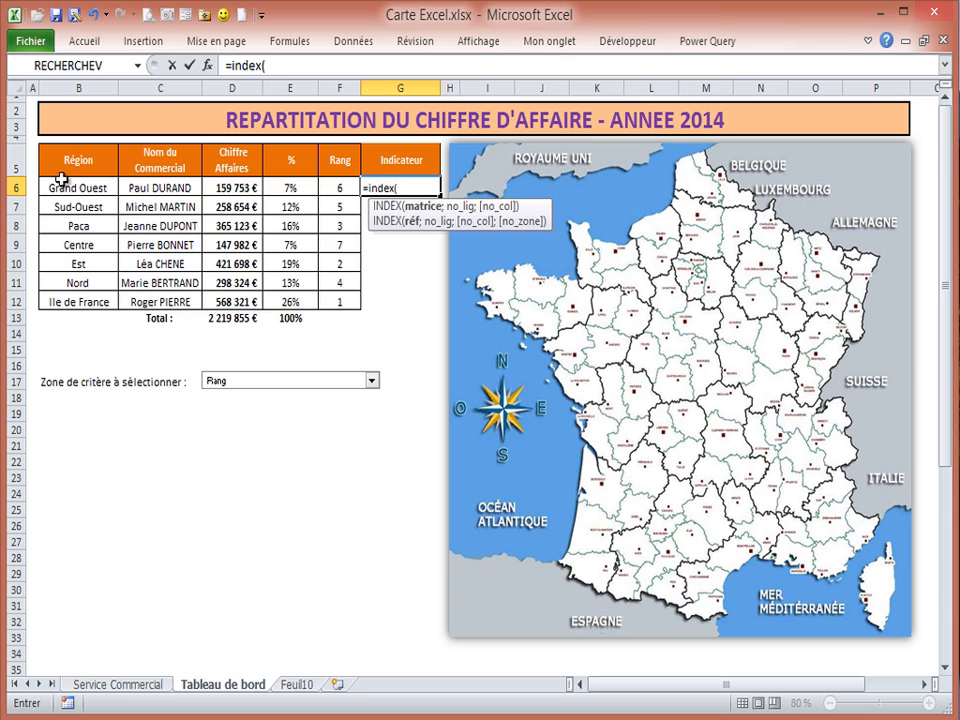
drag(62, 188, 326, 187)
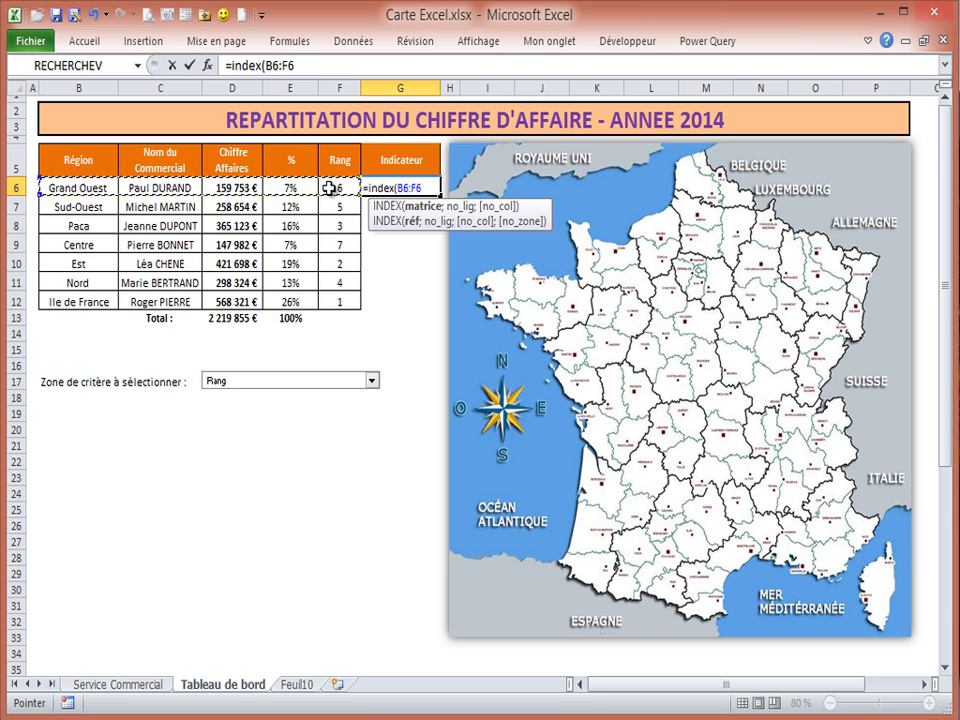
text(;)
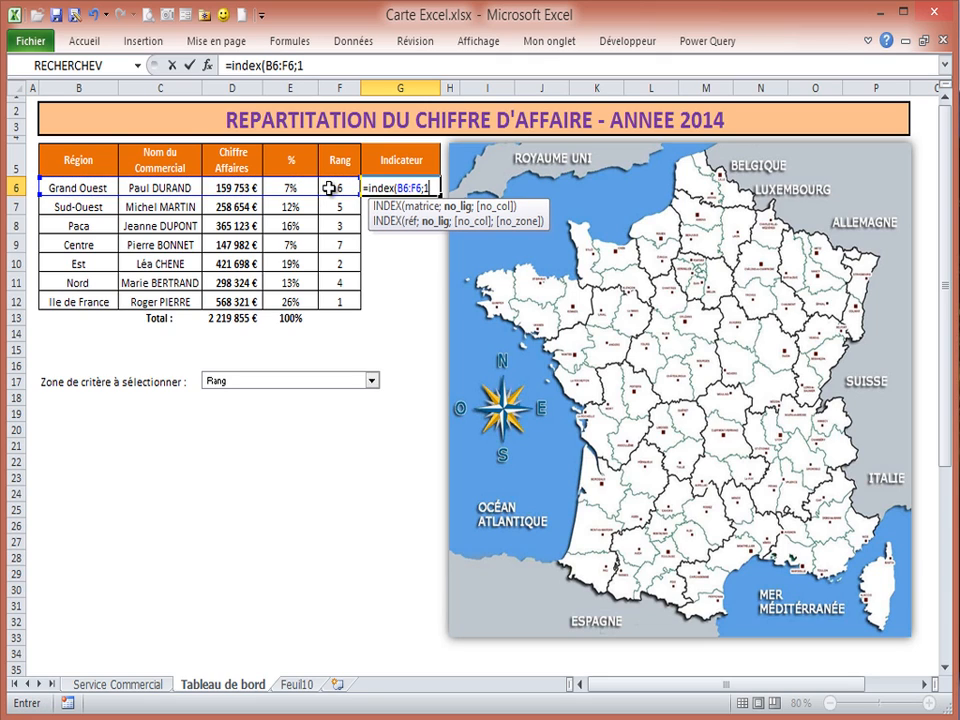
text(1;)
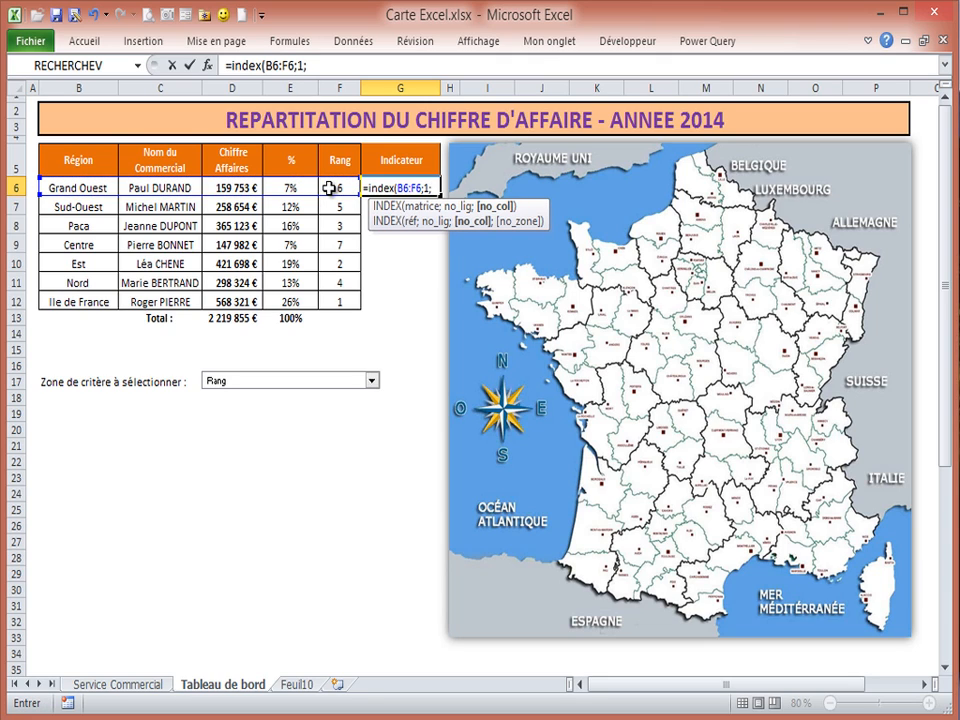
text(in)
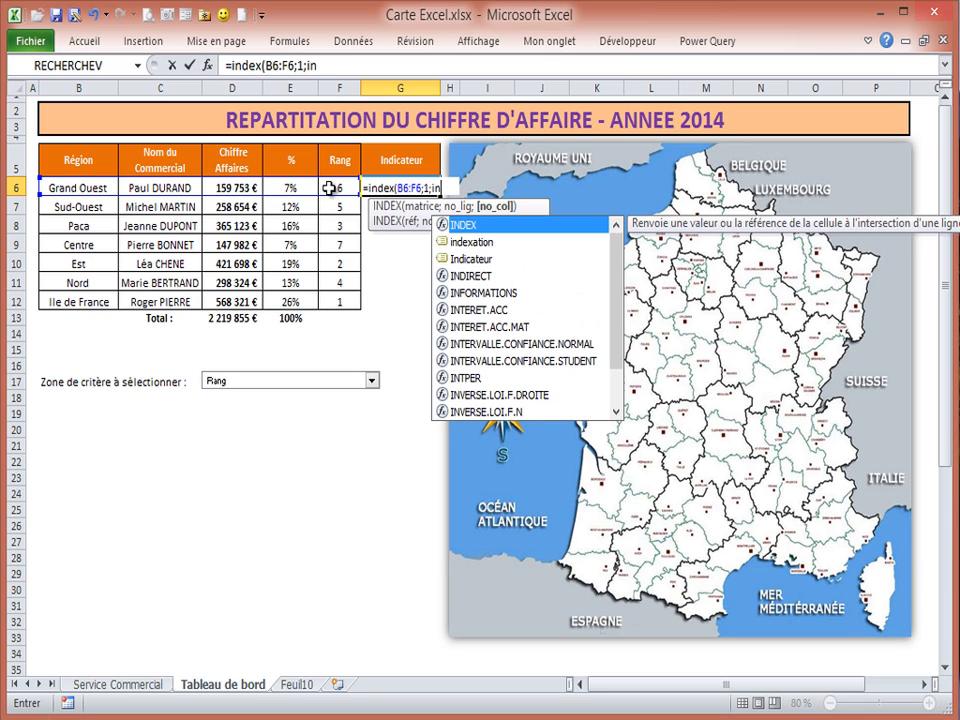
double_click(458, 242)
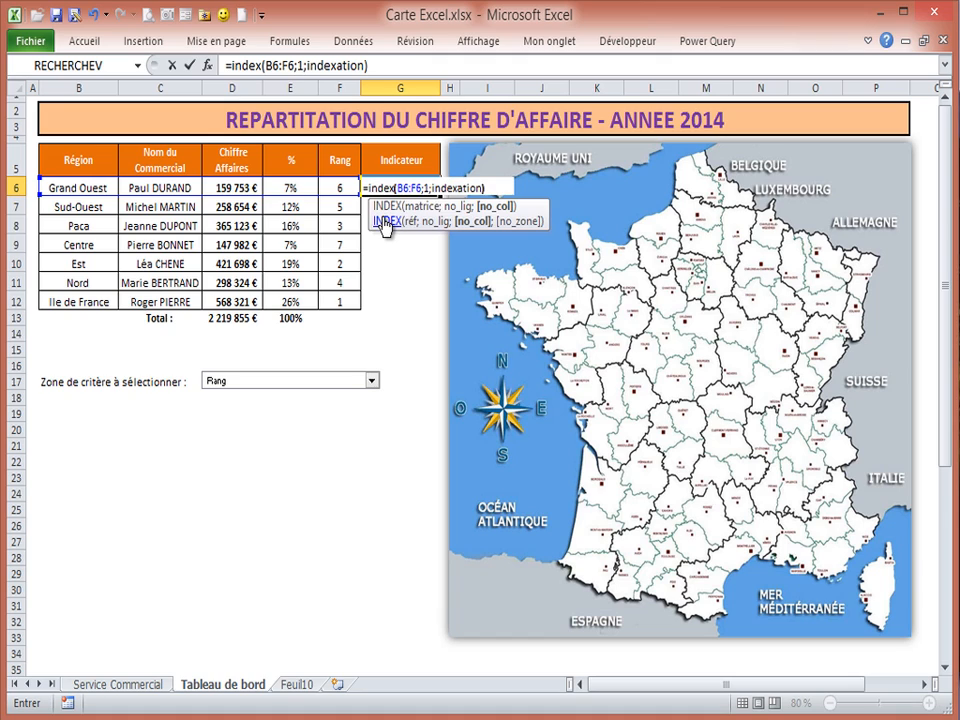
text())
key(Return)
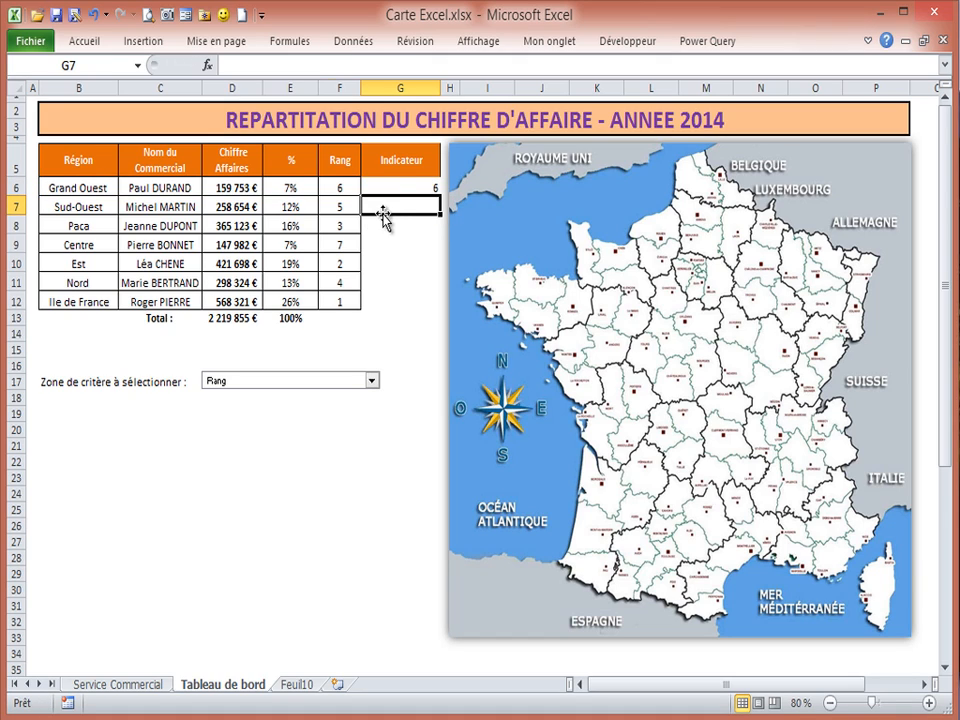
Test the G6 formula by choosing Région and then Nom du Commercial in the criterion combo box
click(400, 188)
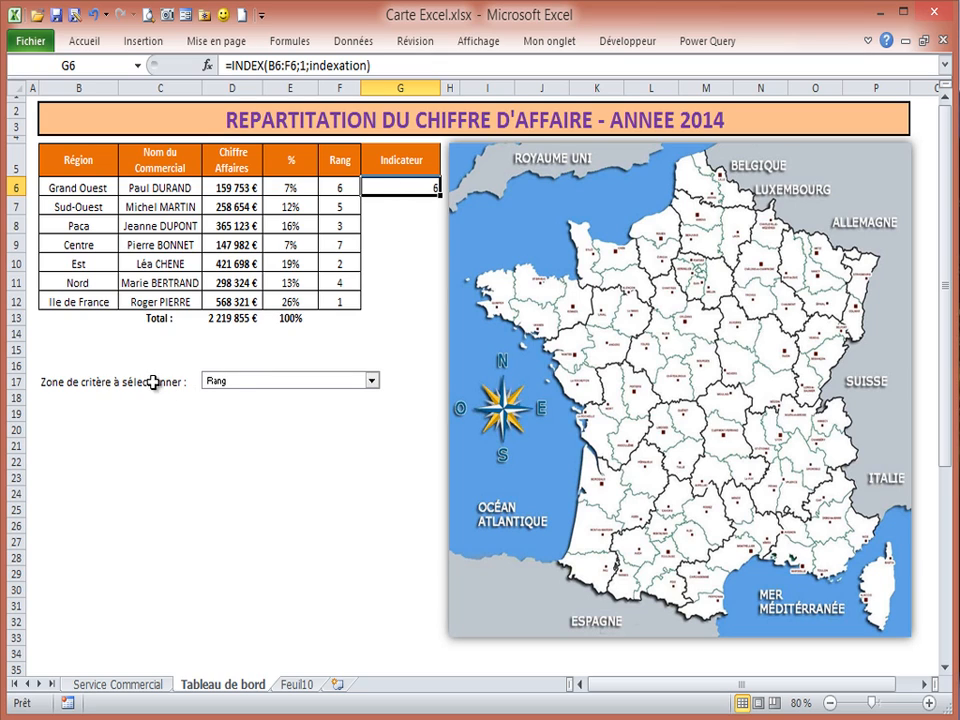
click(372, 382)
click(218, 395)
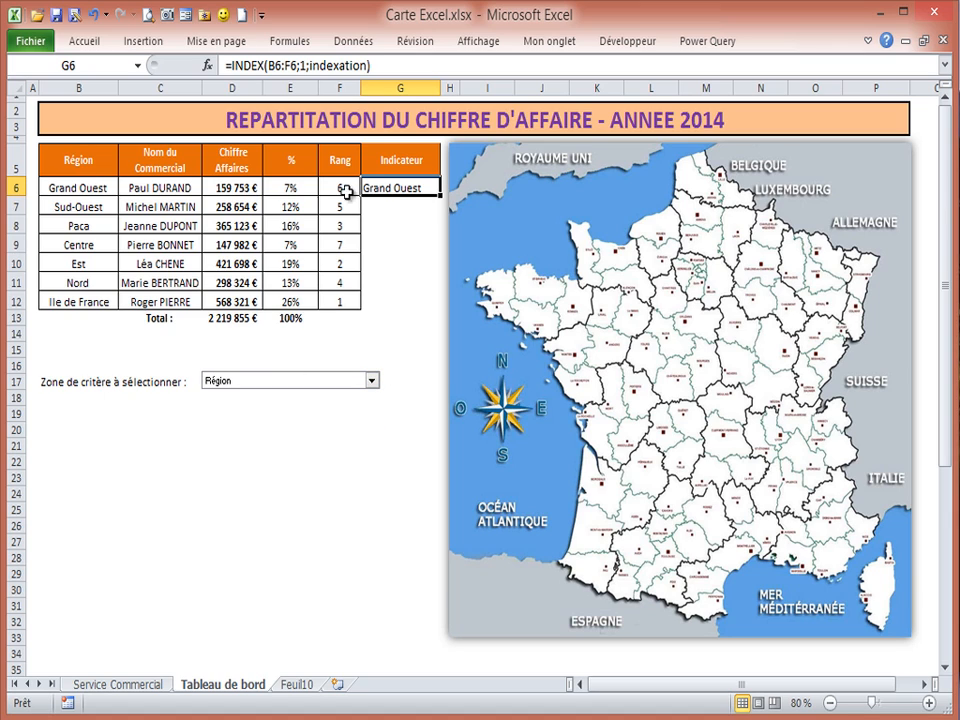
click(372, 382)
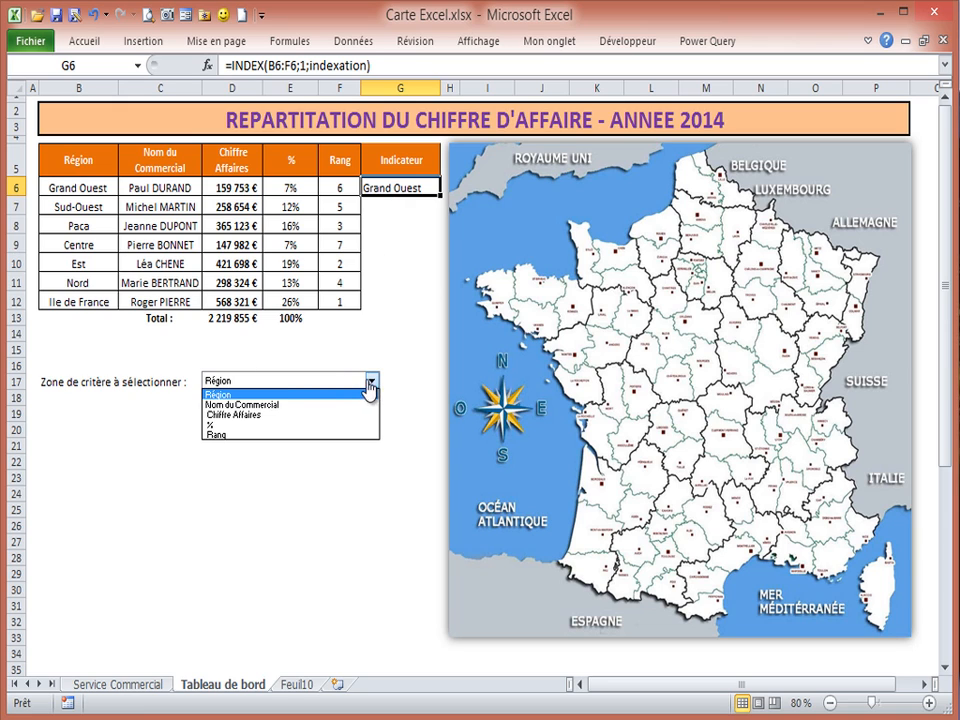
click(244, 404)
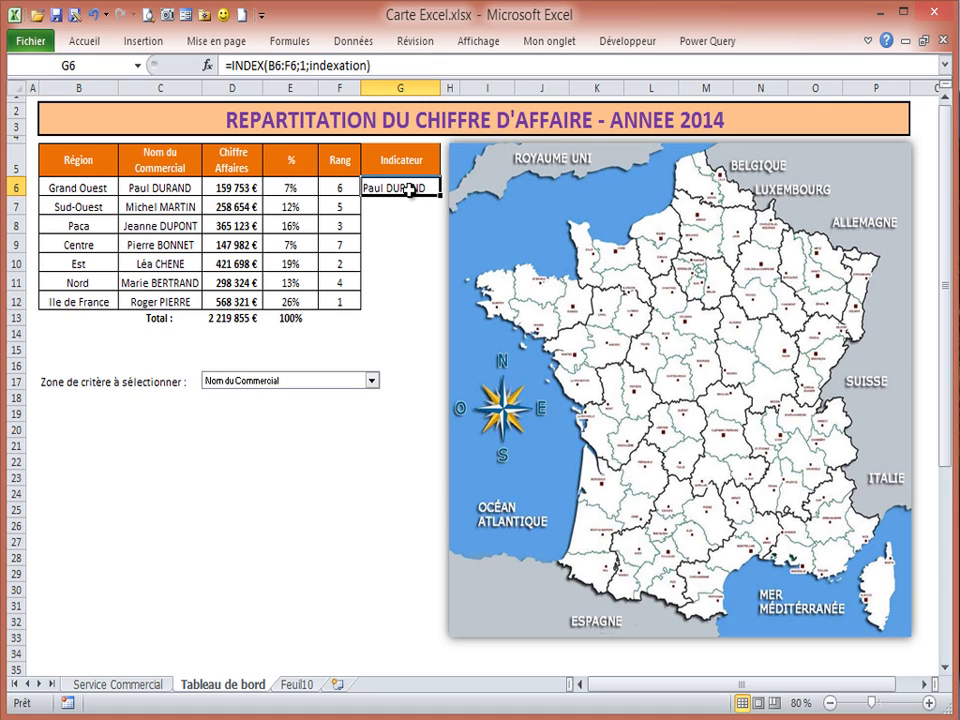
Fill the G6 formula down to G12 and widen column G slightly to fit the longest name
drag(439, 195, 436, 309)
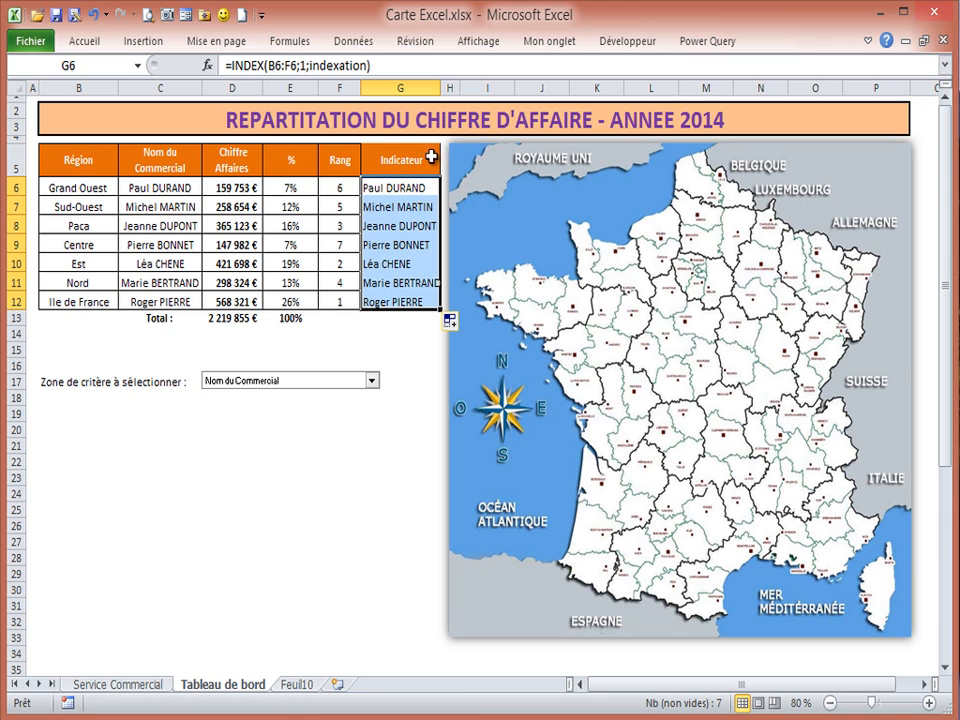
drag(439, 88, 447, 88)
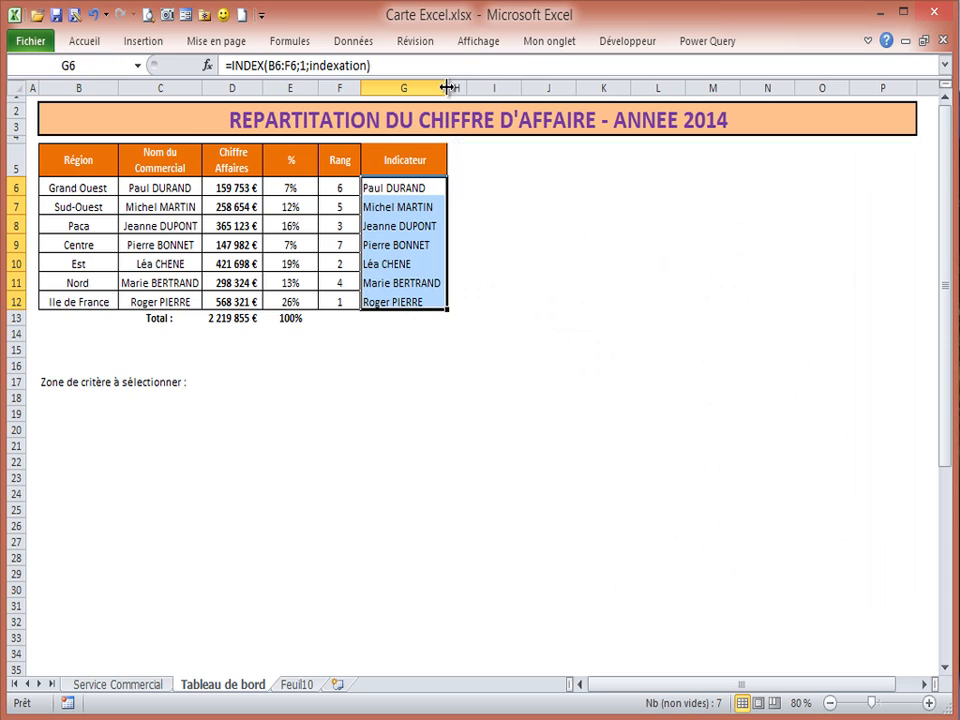
click(407, 207)
click(383, 188)
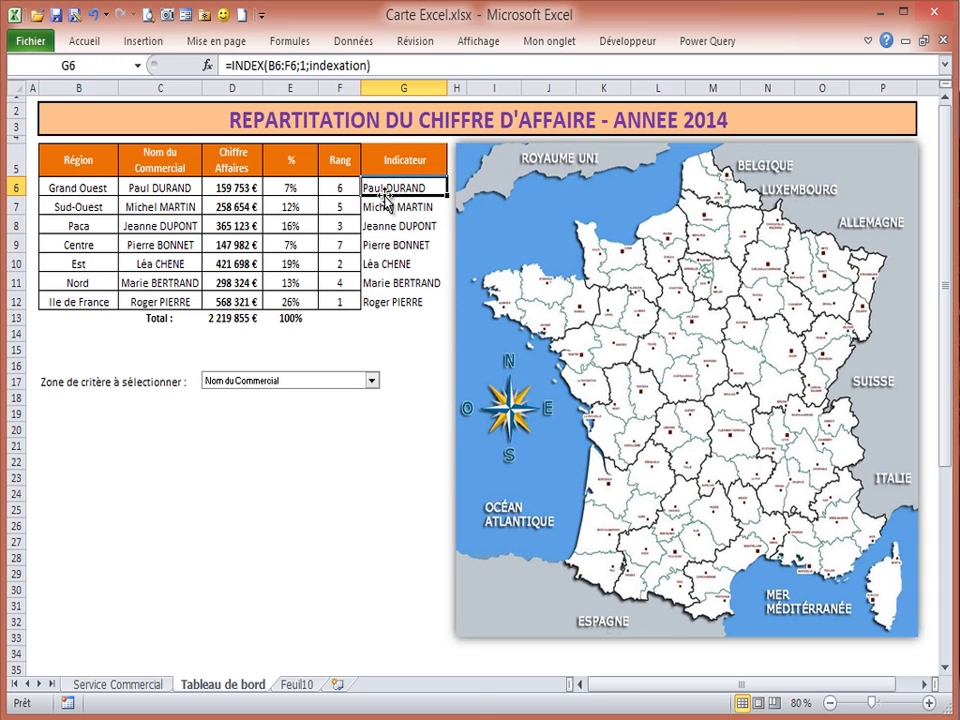
Apply purple outline and inside borders to the Indicateur cells G6:G12
mouse_move(383, 198)
mouse_down()
mouse_move(398, 262)
mouse_move(390, 222)
mouse_move(398, 190)
mouse_up()
drag(396, 187, 394, 302)
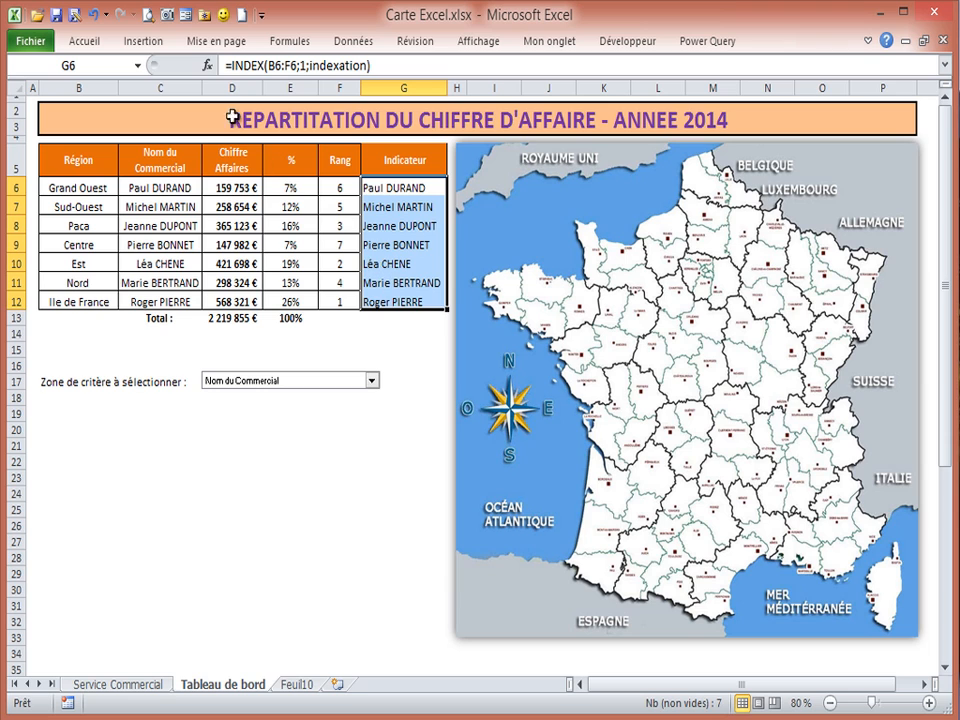
right_click(405, 227)
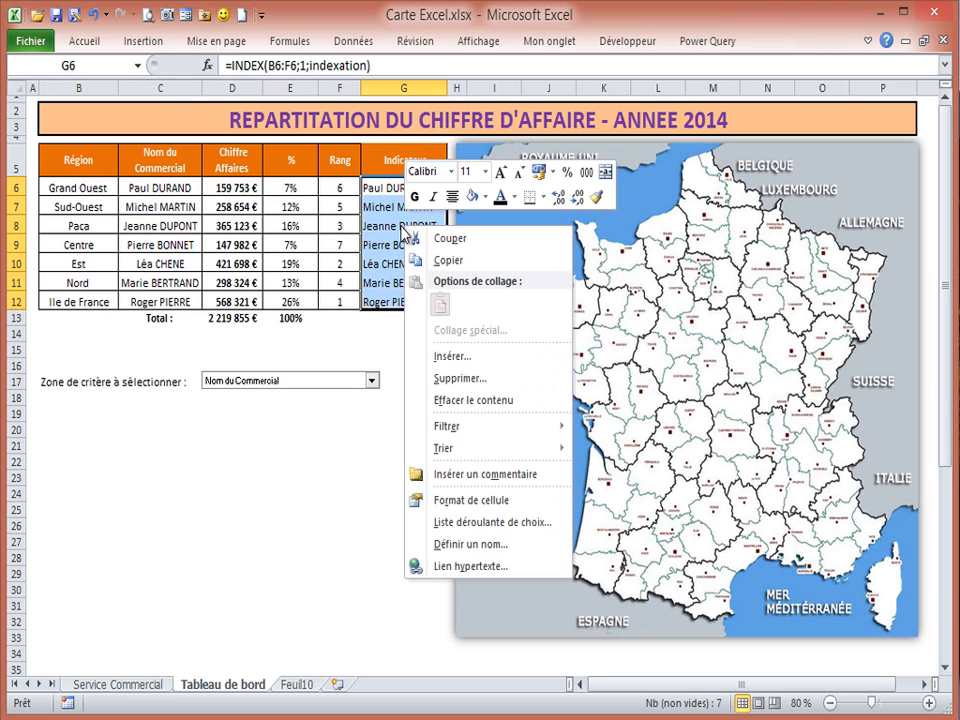
click(462, 500)
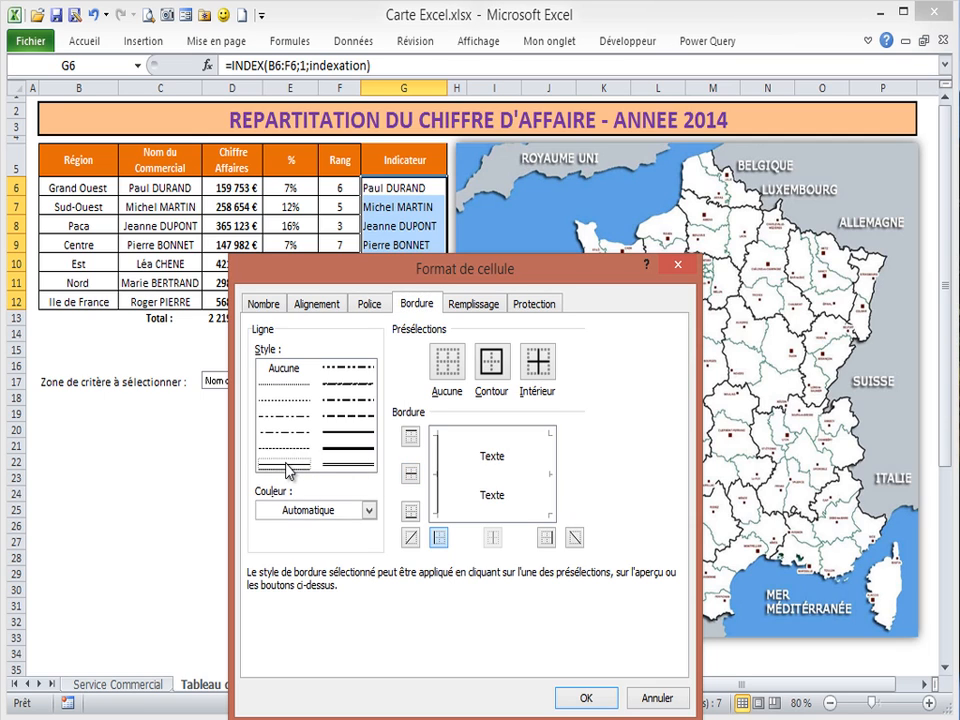
click(370, 511)
click(396, 433)
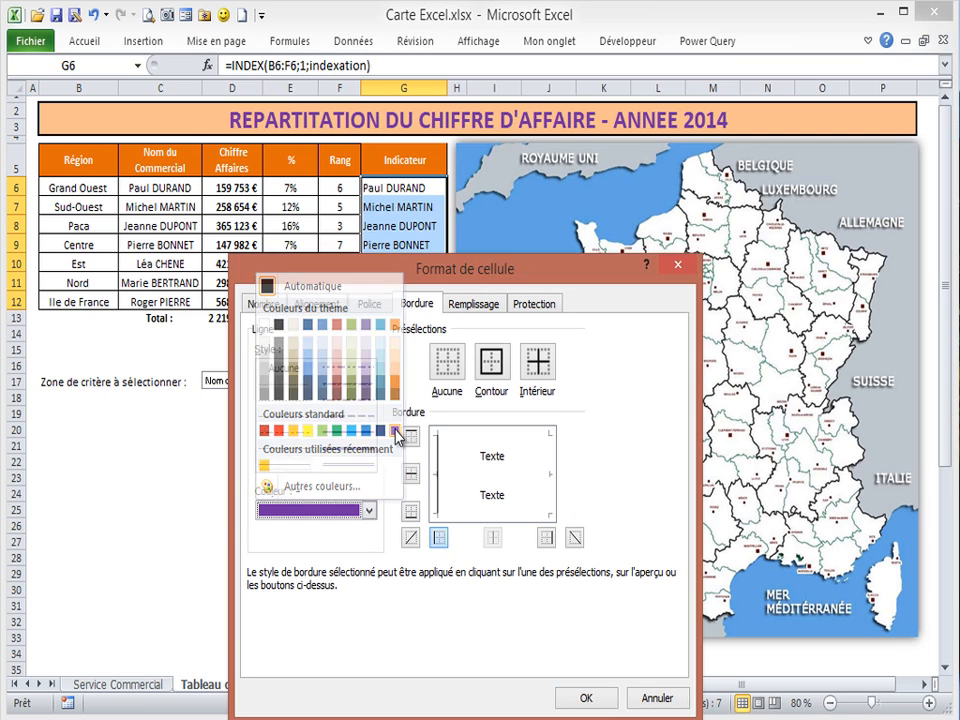
click(497, 362)
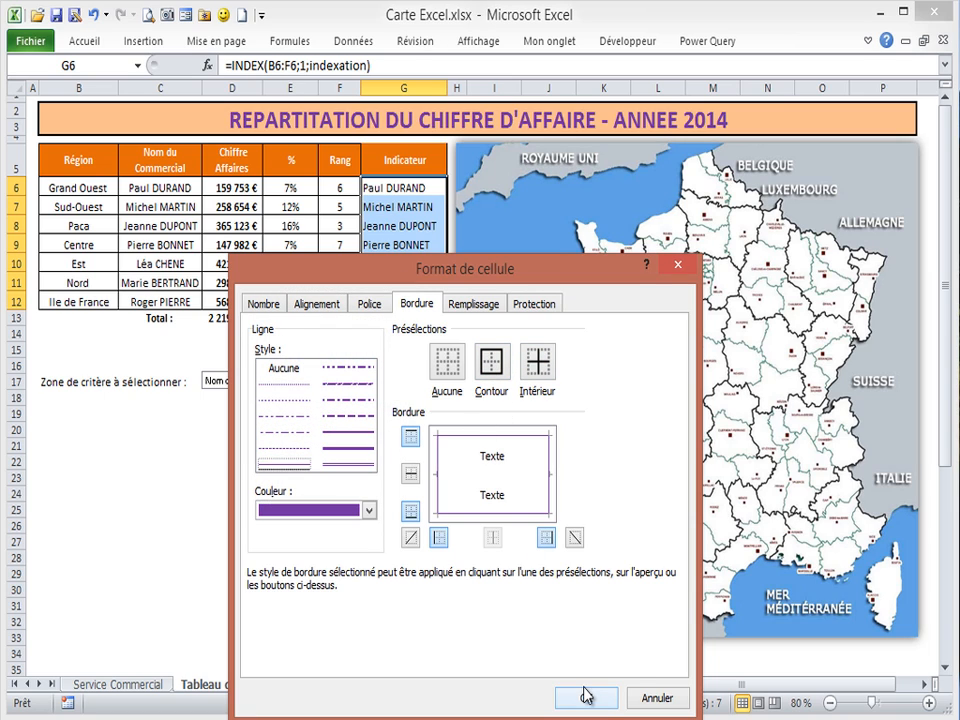
click(539, 361)
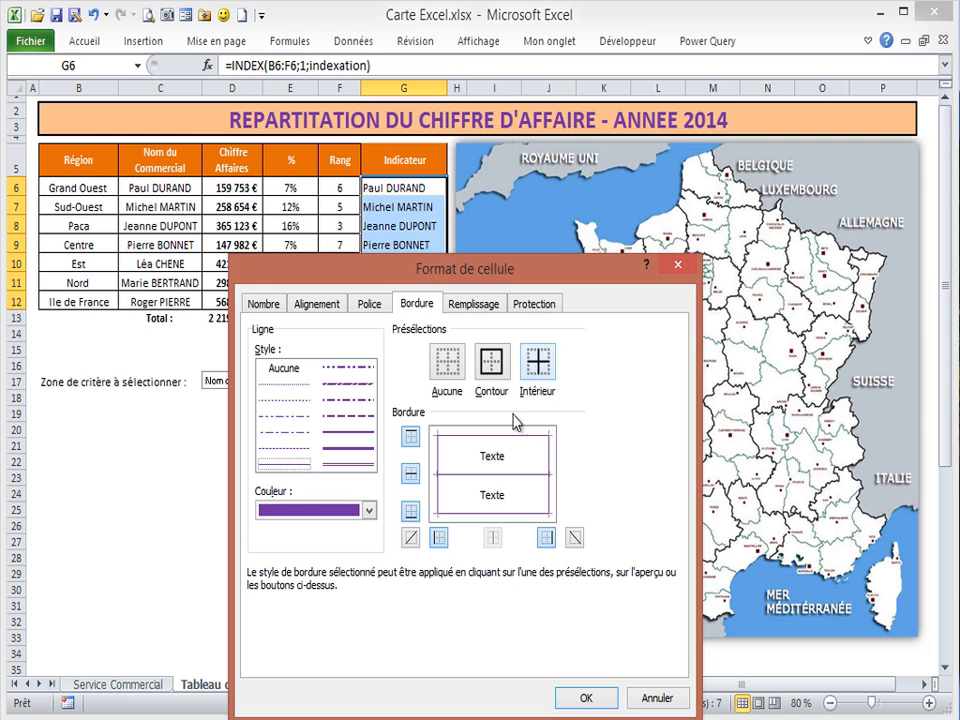
click(586, 698)
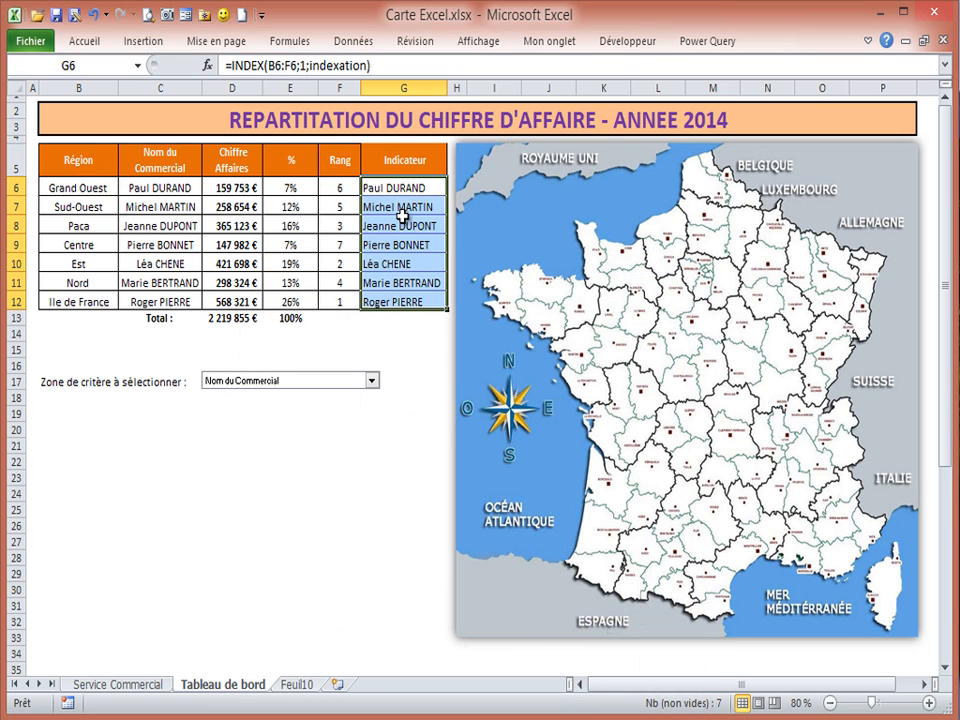
click(401, 224)
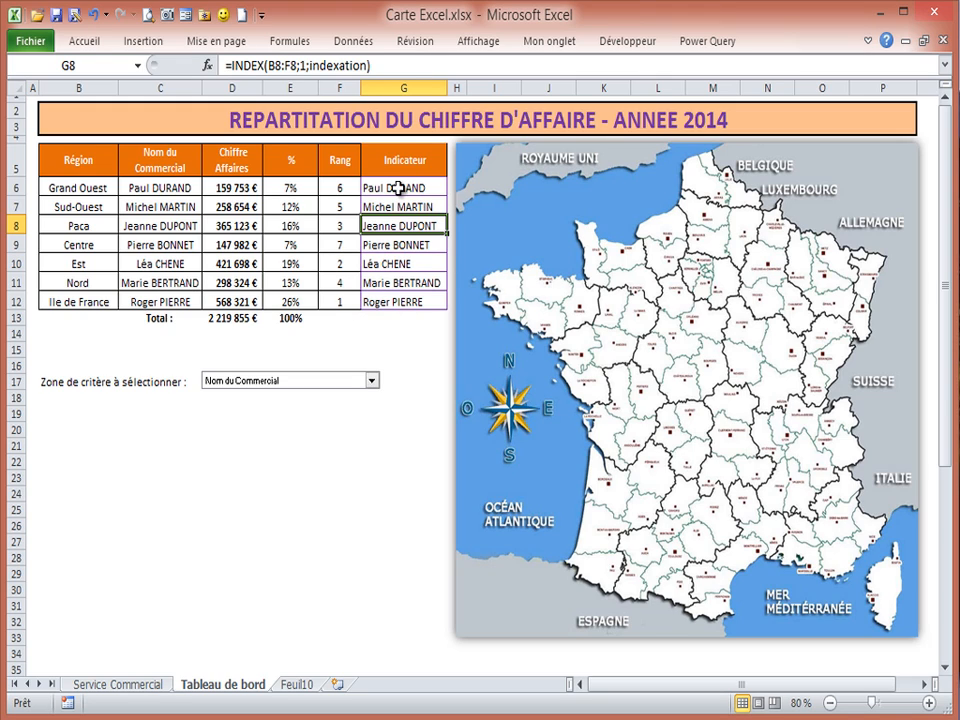
Make the Indicateur values in G6:G12 bold and centre them horizontally
drag(398, 188, 400, 300)
click(86, 42)
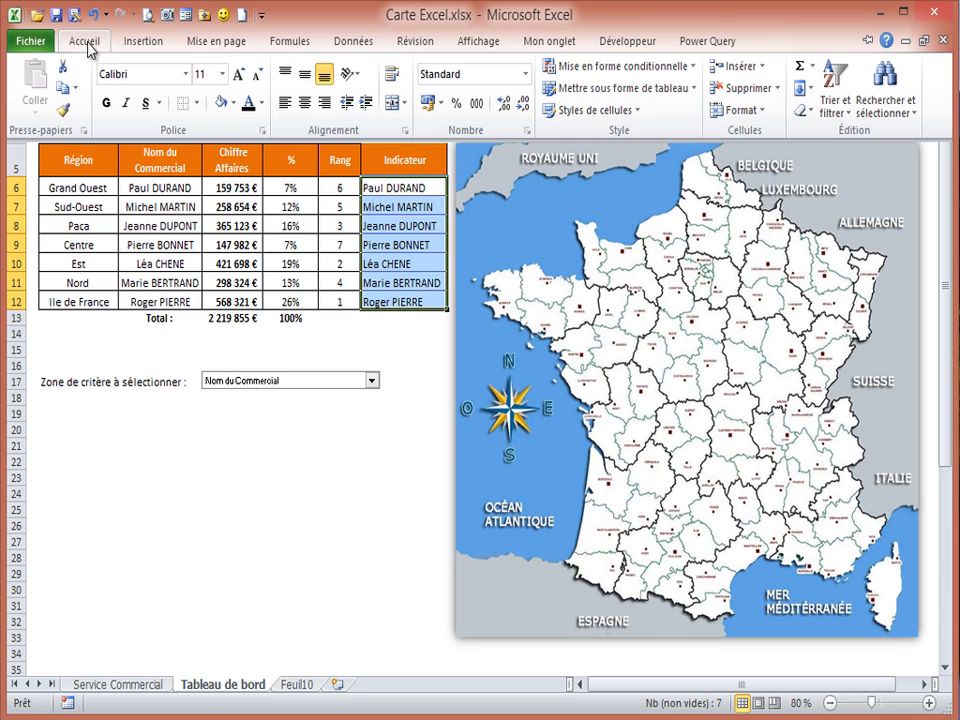
click(104, 101)
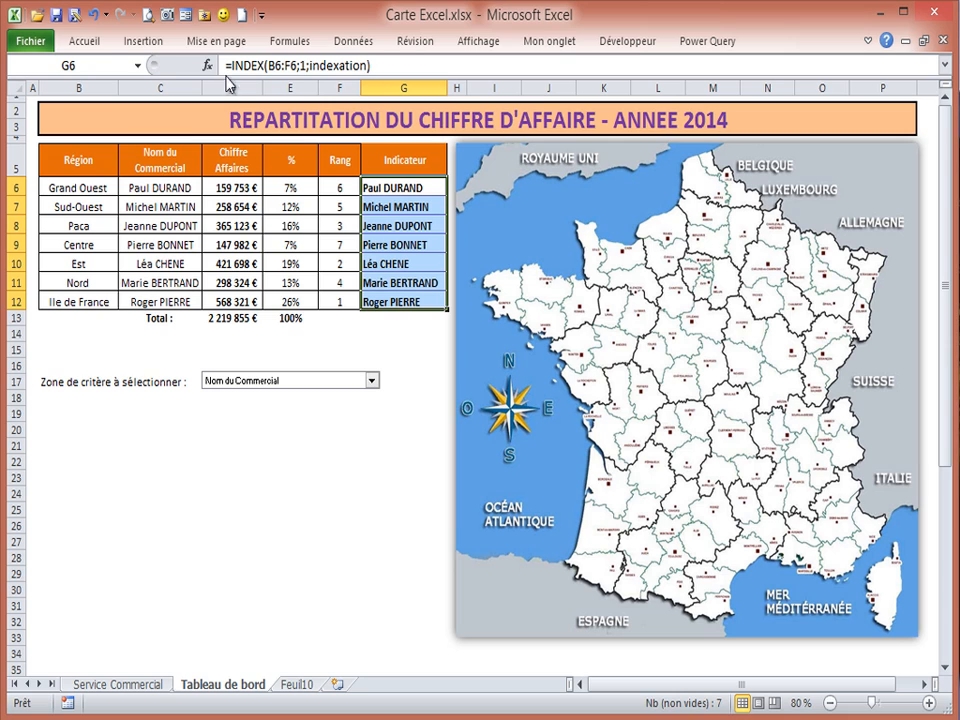
click(88, 42)
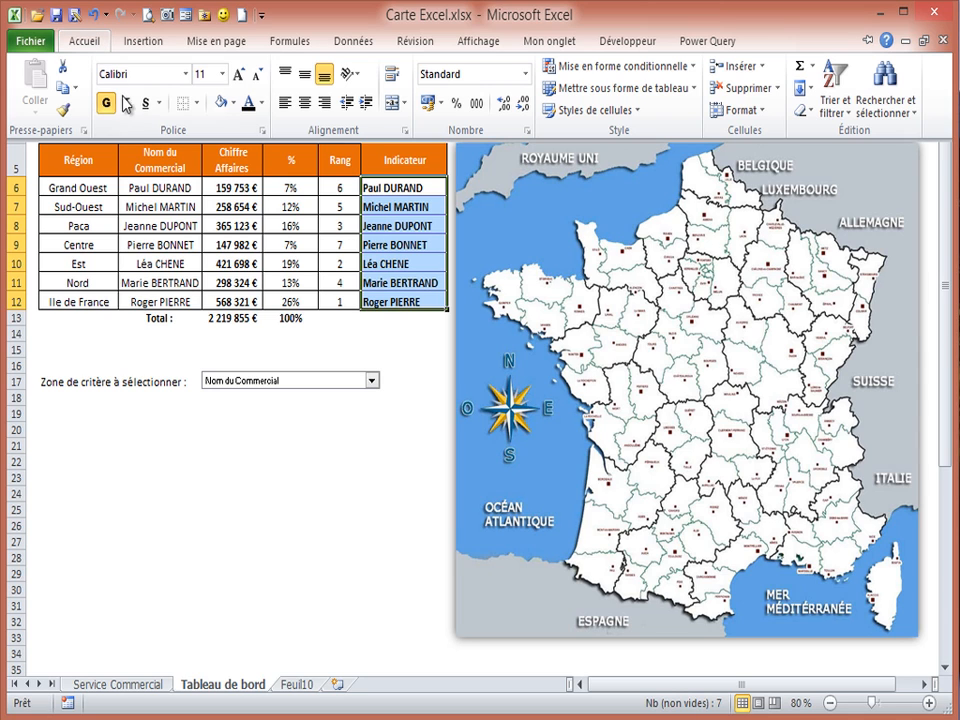
click(303, 107)
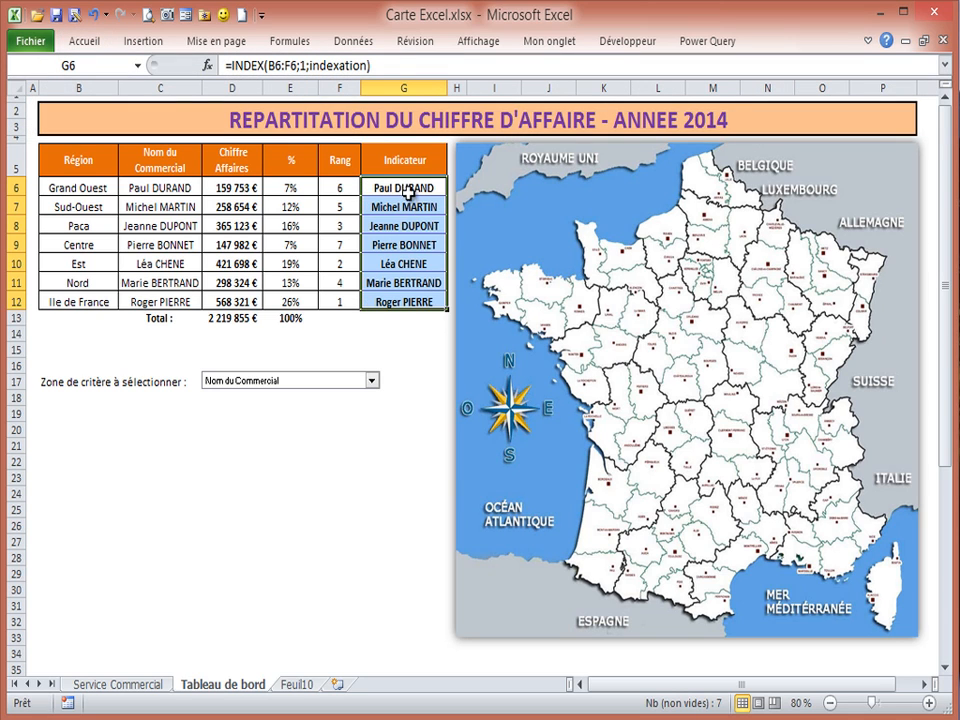
Copy G6, paste it as a linked picture and place the picture over southwestern France on the map
click(405, 188)
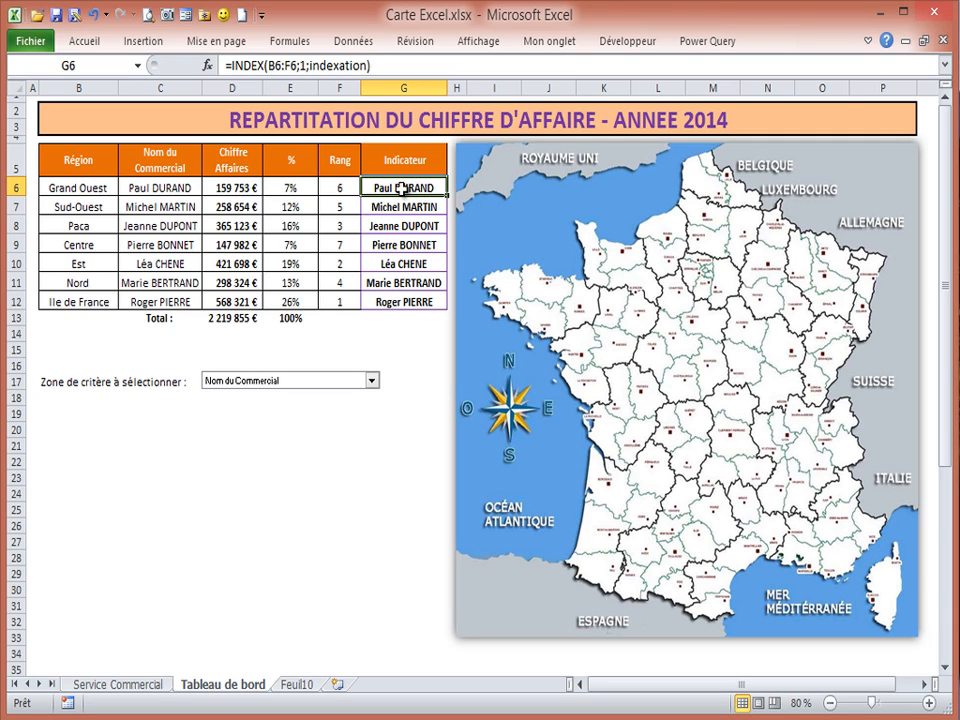
click(87, 44)
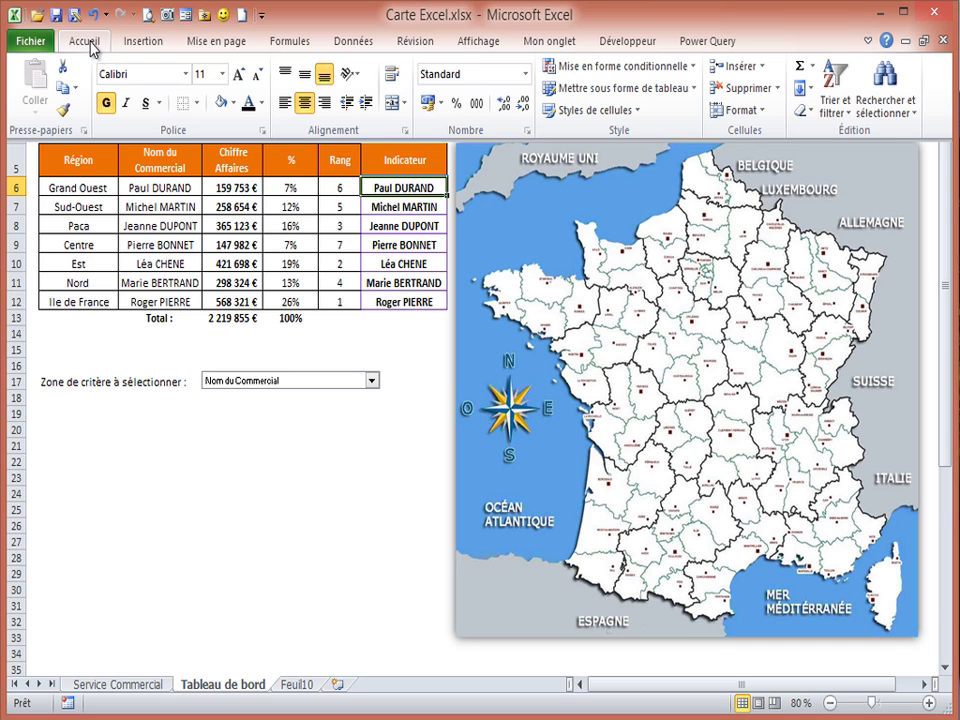
click(62, 87)
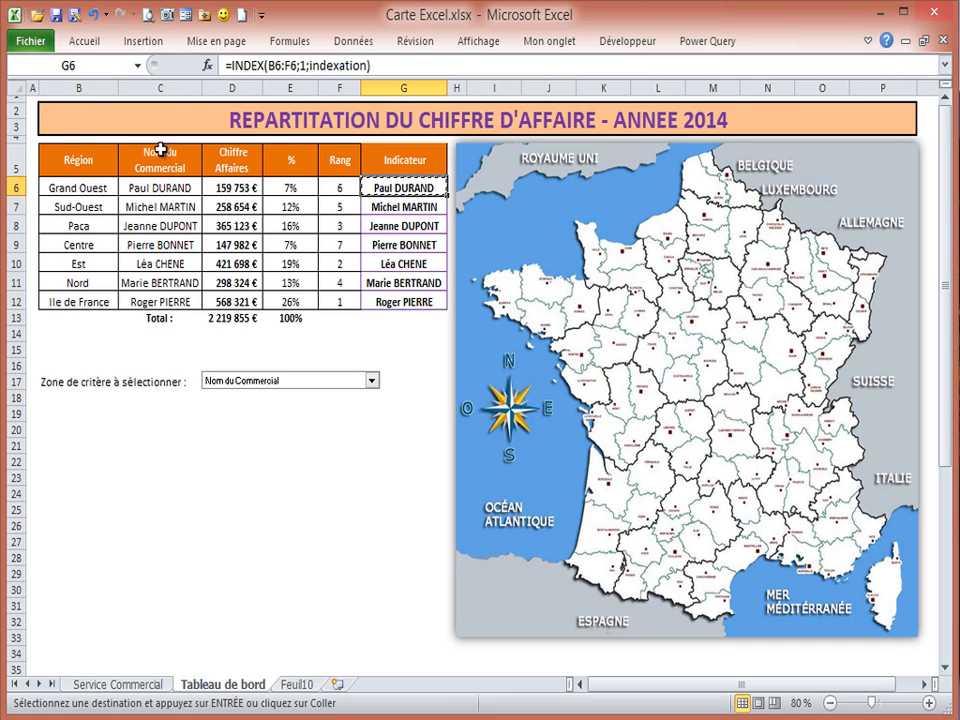
click(84, 42)
click(34, 108)
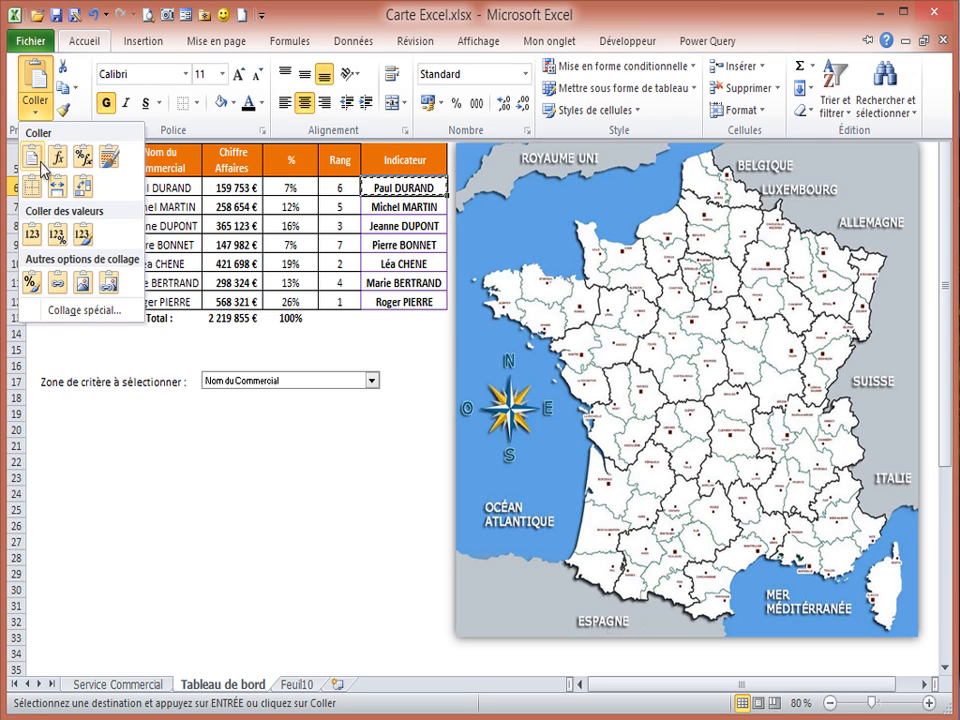
click(108, 287)
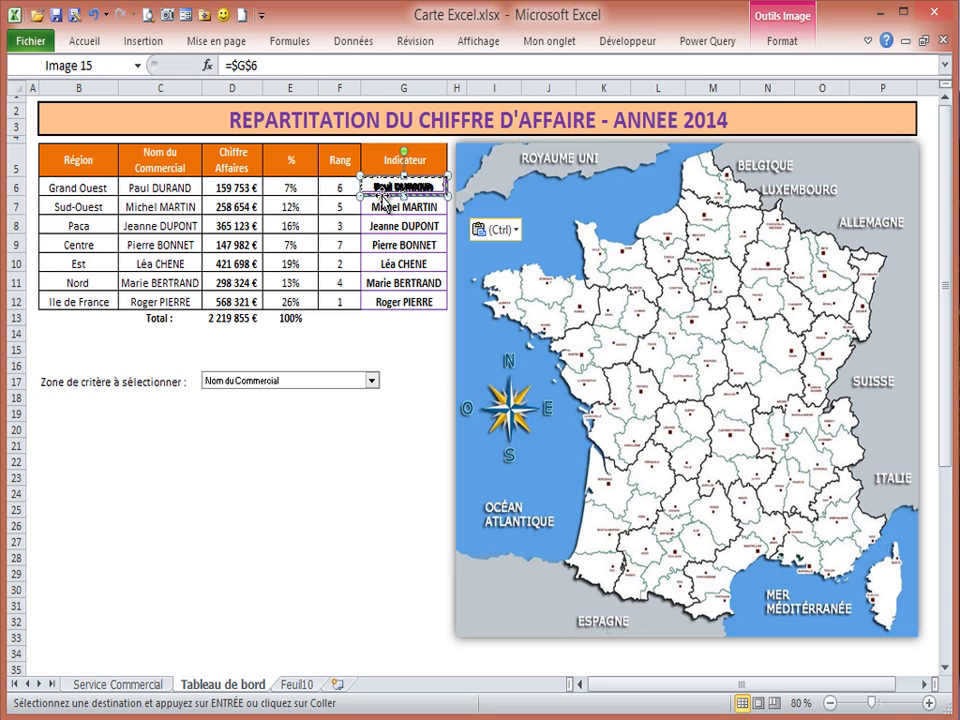
drag(385, 197, 615, 531)
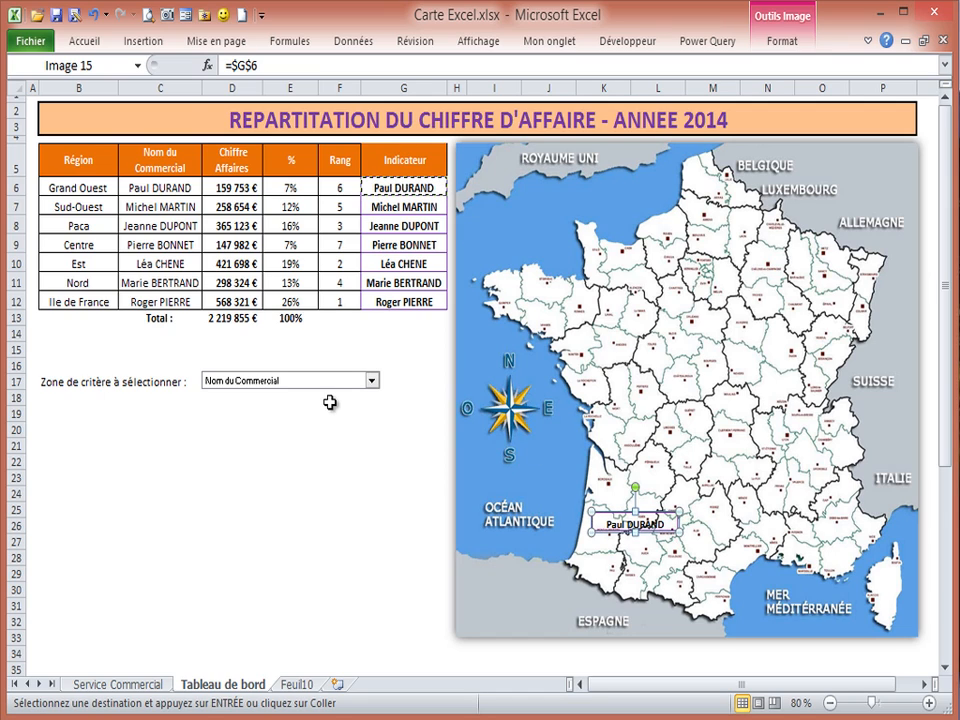
Copy G7, paste it as a linked picture over southwestern France, and move the G6 picture to the northwest of the map
click(401, 207)
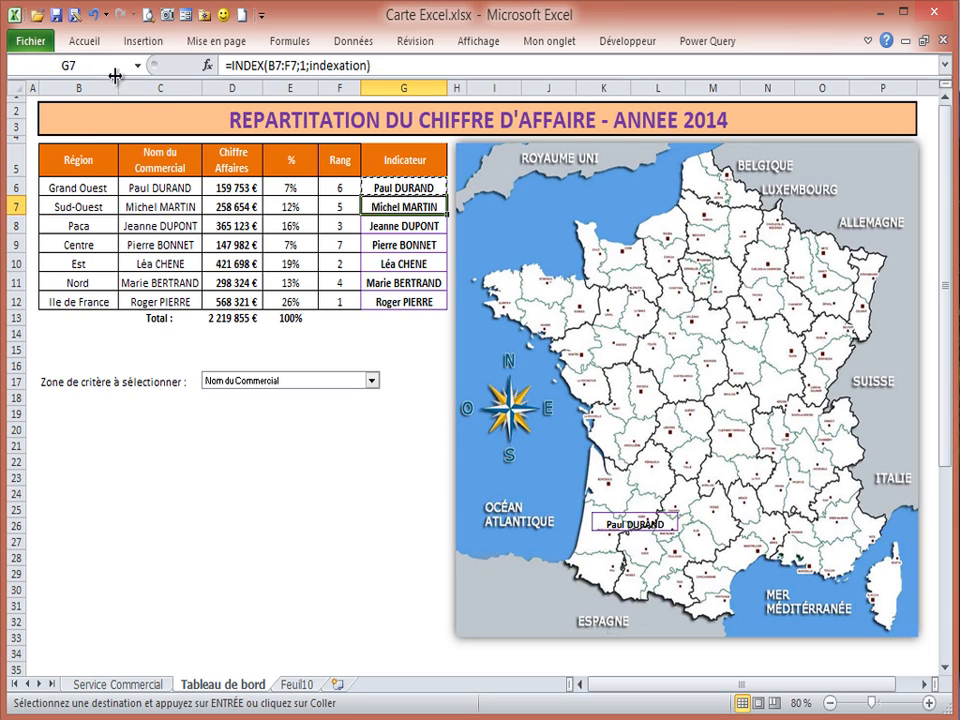
click(83, 45)
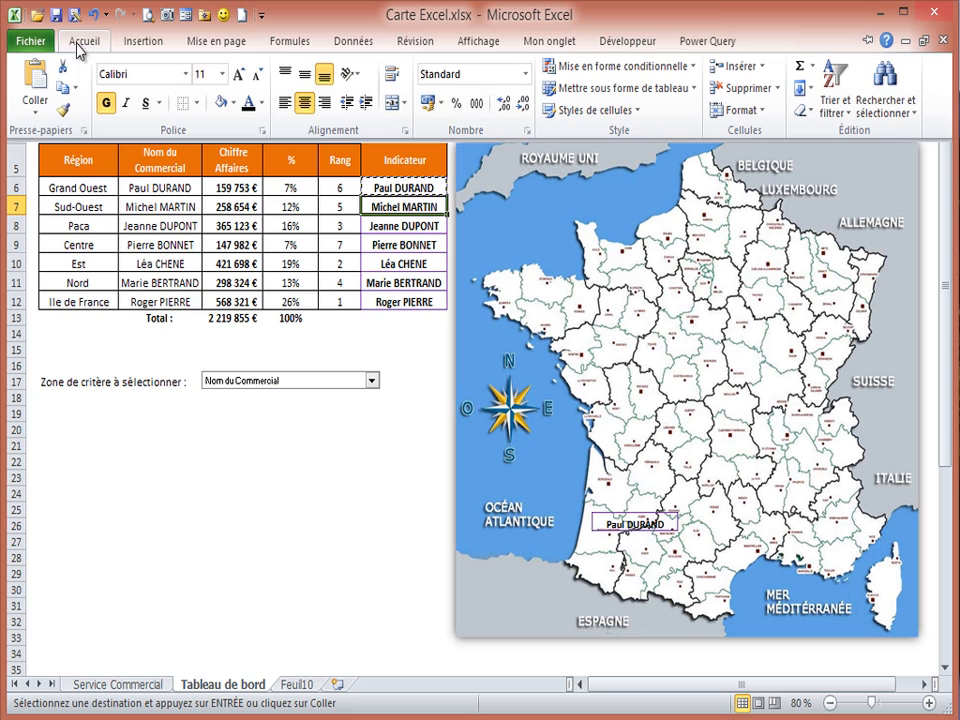
click(59, 79)
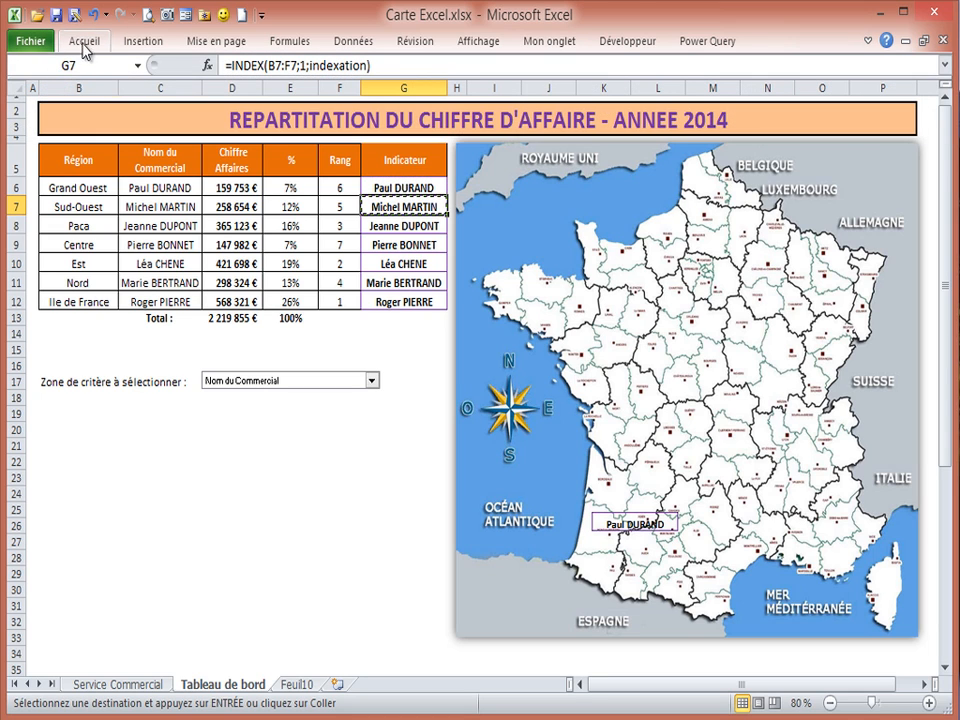
click(85, 43)
click(35, 110)
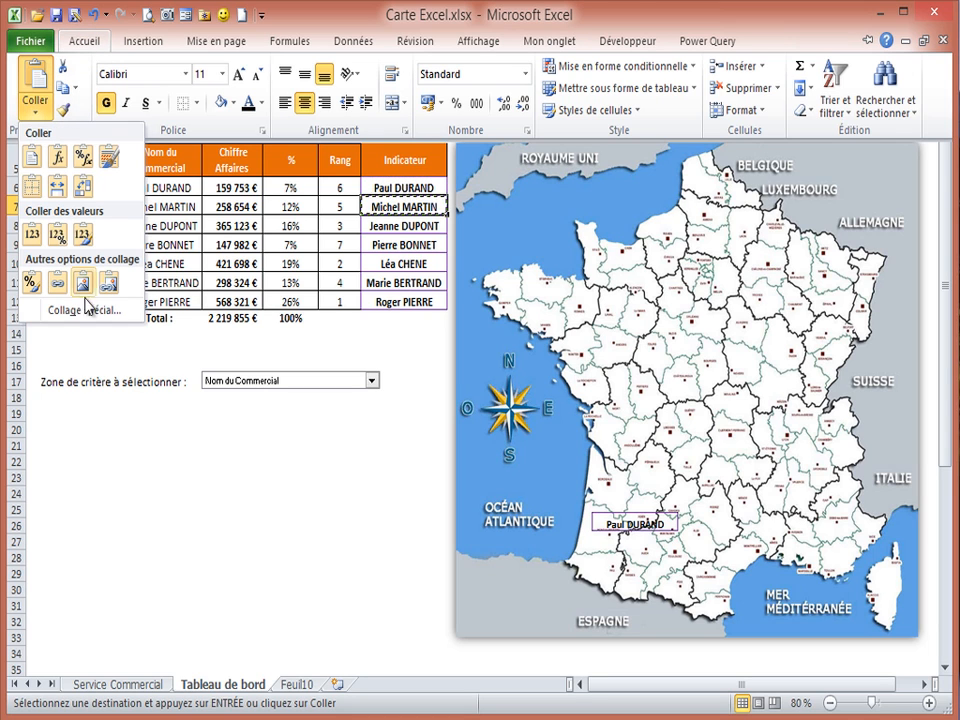
click(106, 281)
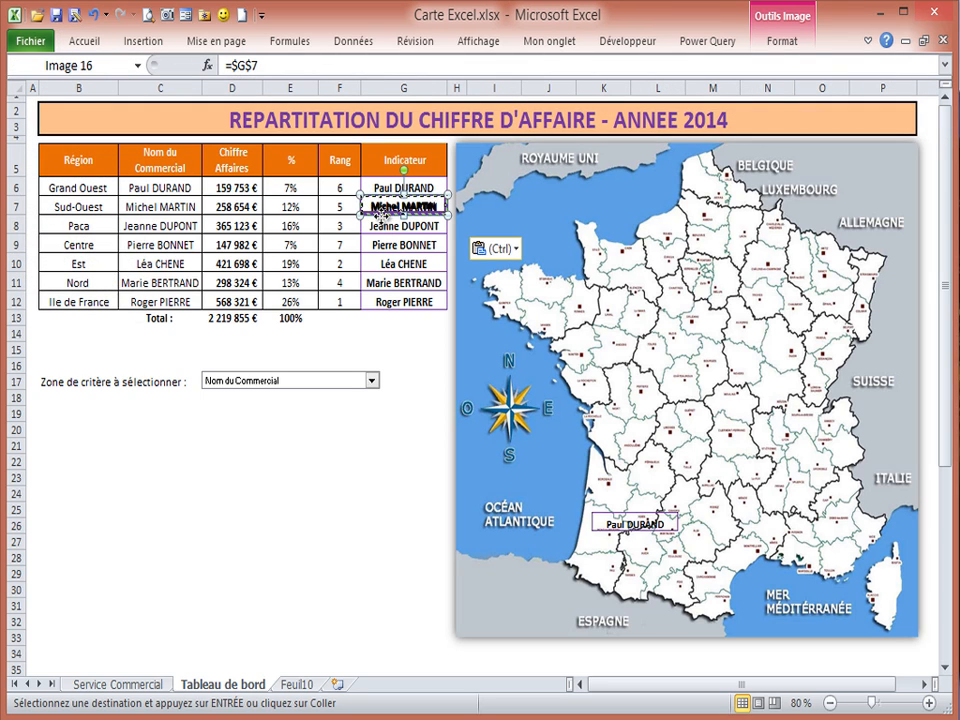
drag(381, 215, 585, 312)
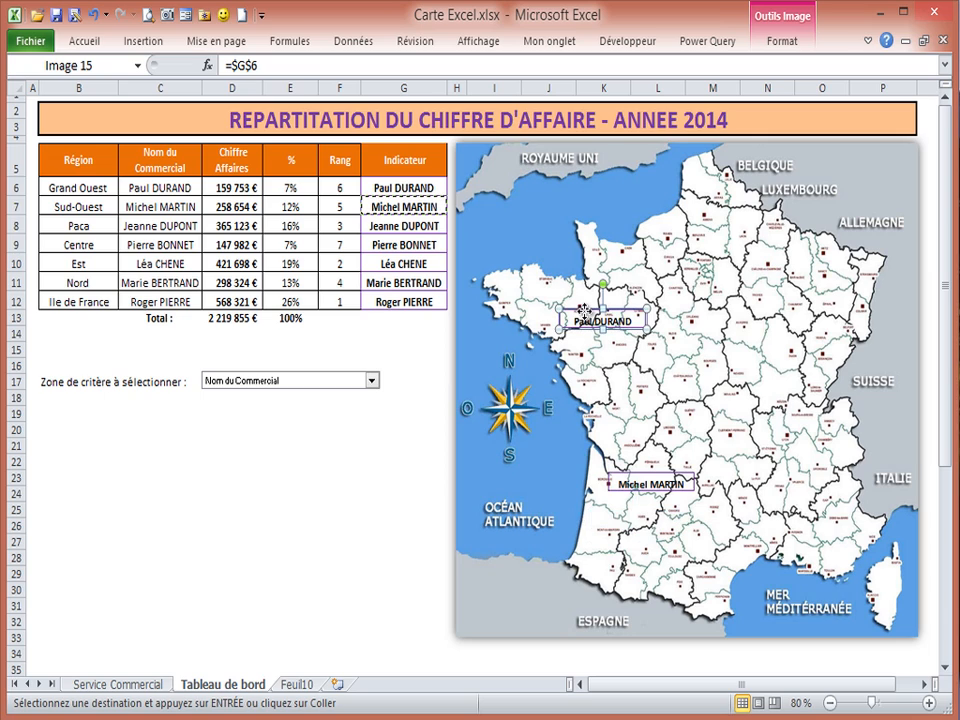
drag(616, 490, 621, 525)
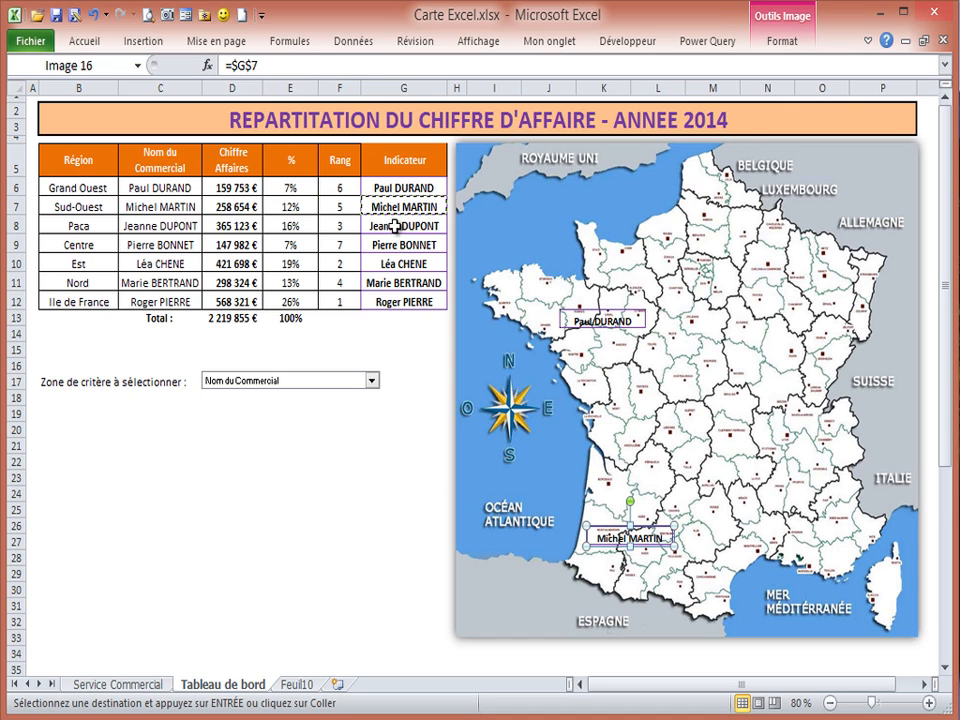
Copy G8, paste it as a linked picture and place the picture over the Paca area in southeastern France
click(396, 227)
click(86, 42)
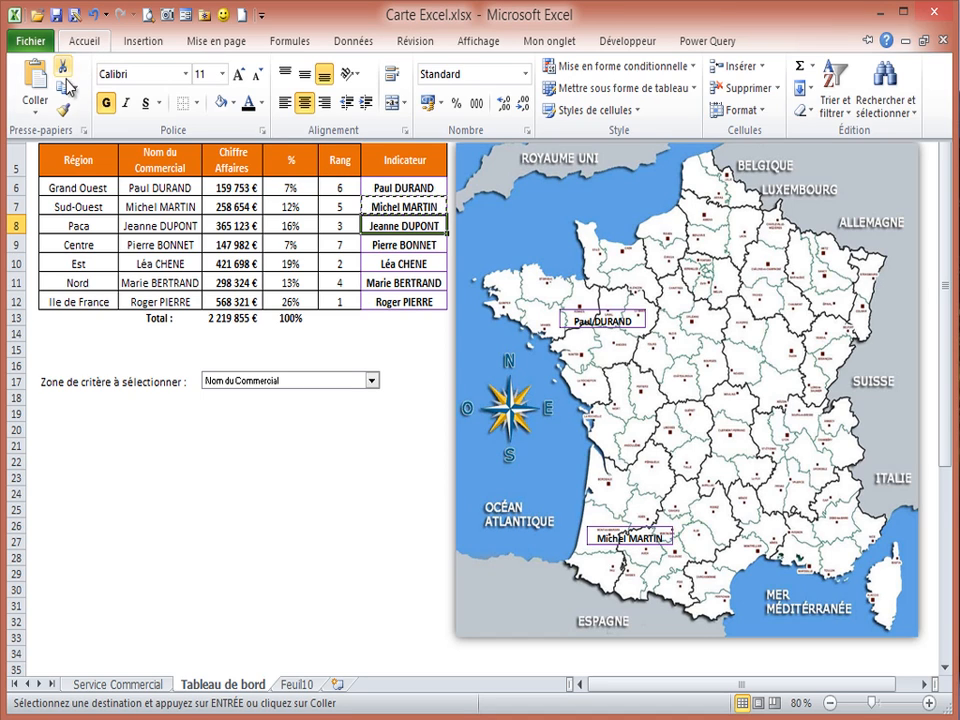
click(66, 86)
click(86, 43)
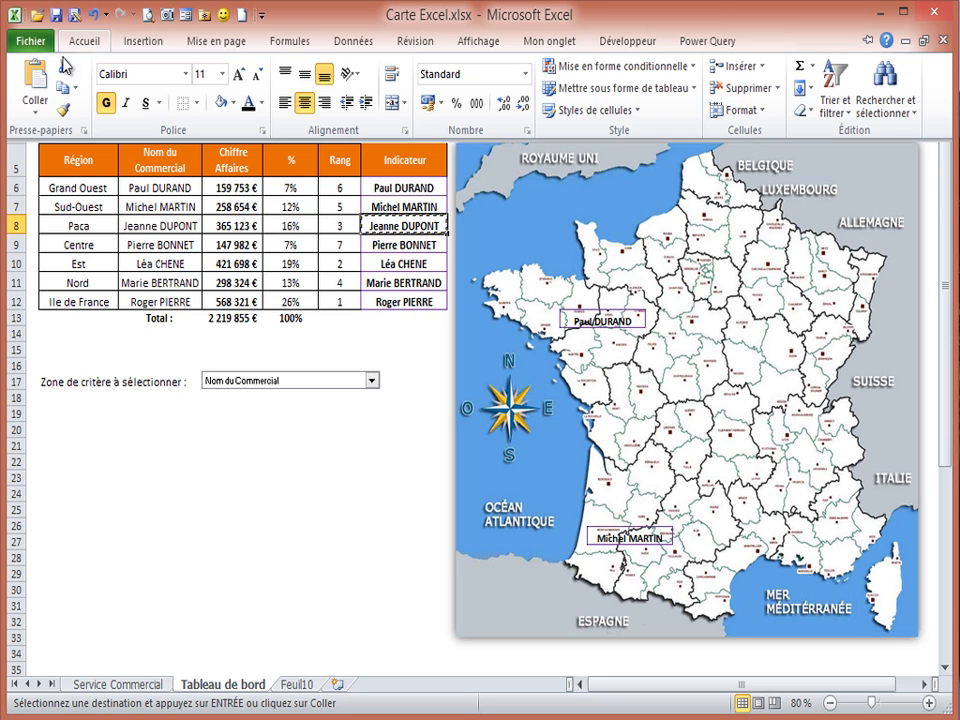
click(35, 105)
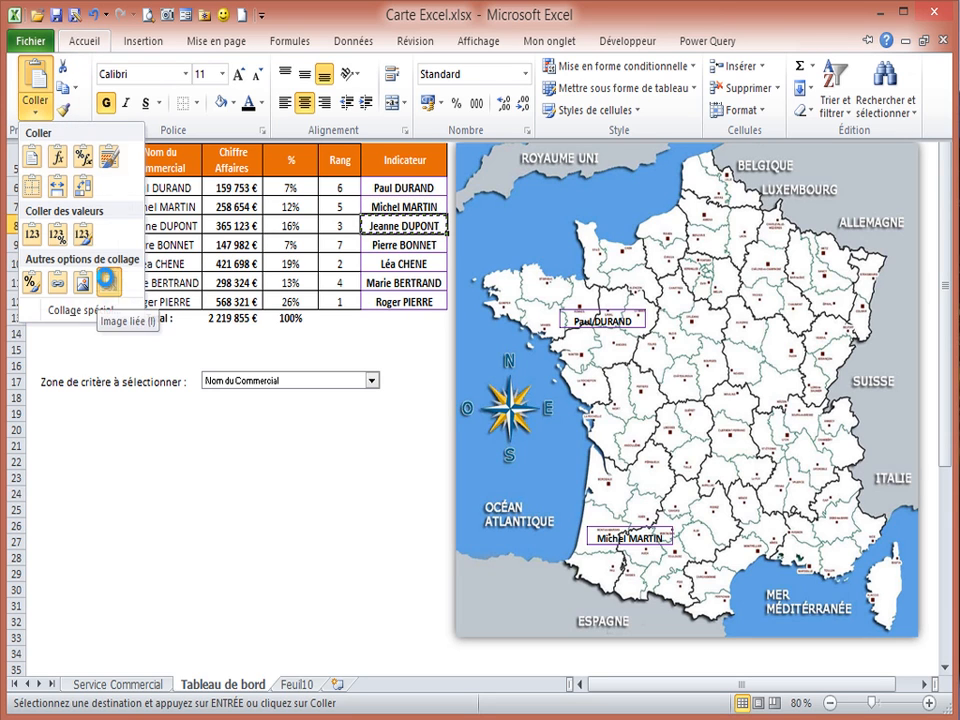
click(108, 283)
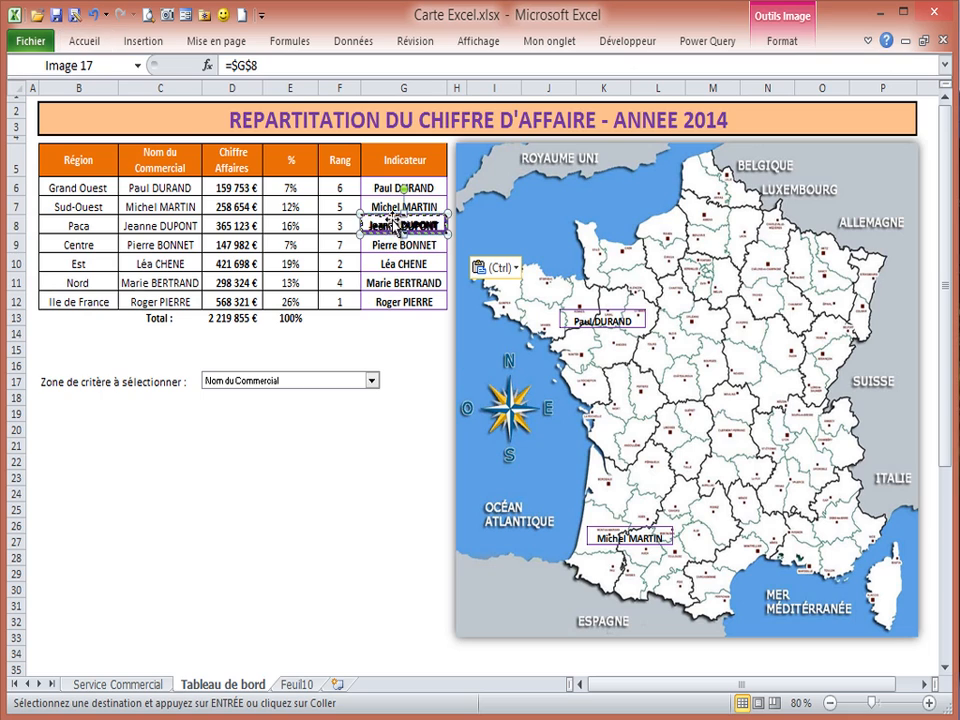
drag(396, 222, 818, 546)
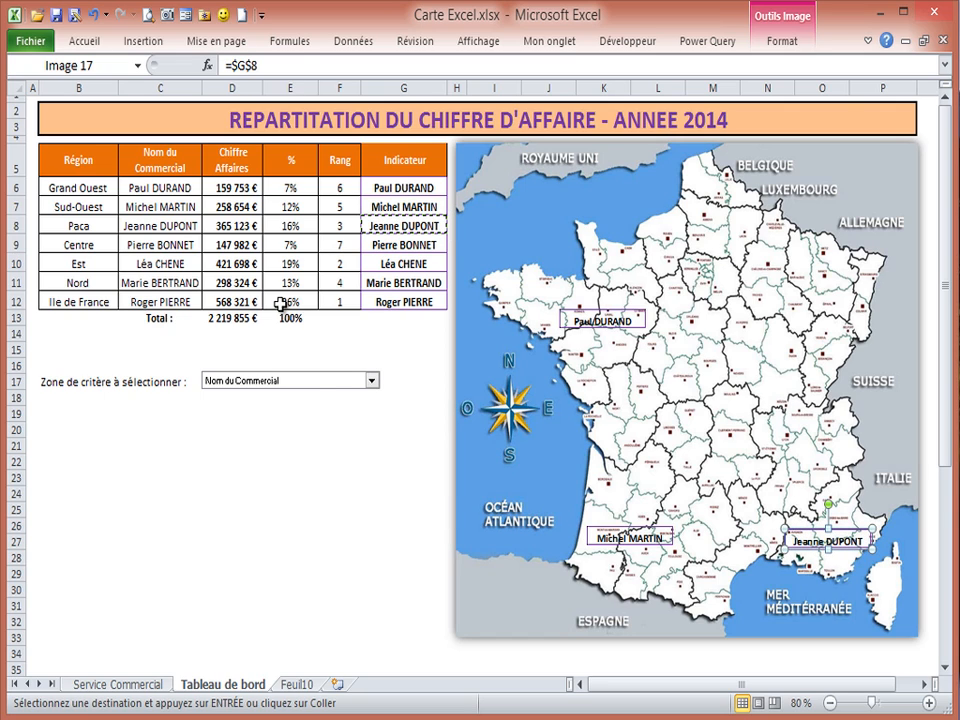
Copy G9, paste it as a linked picture and place the picture over central France on the map
click(380, 248)
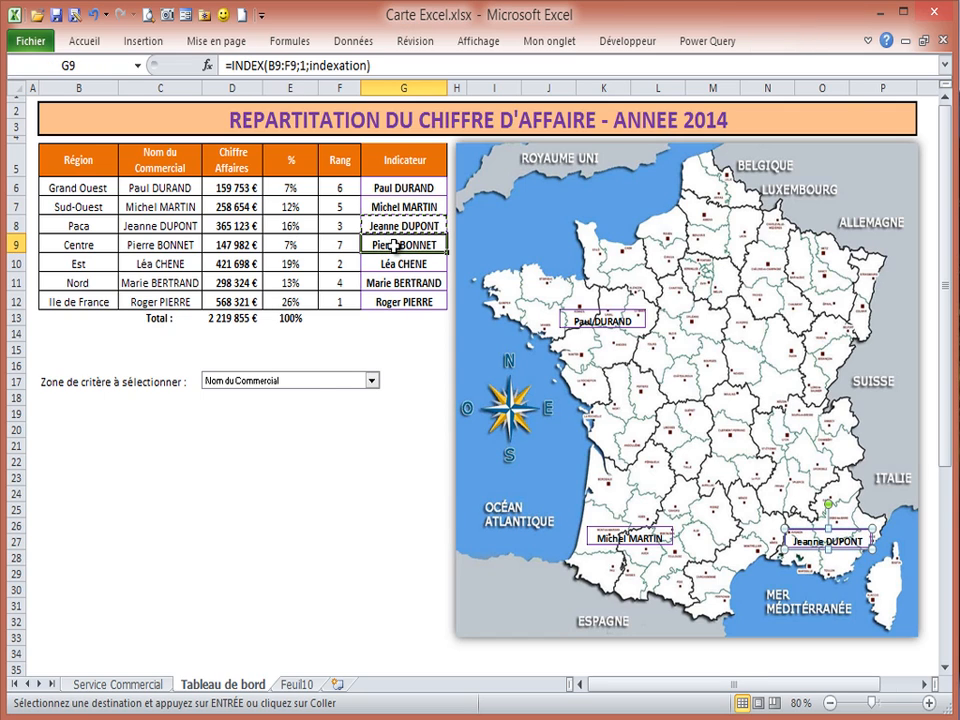
click(88, 43)
click(63, 88)
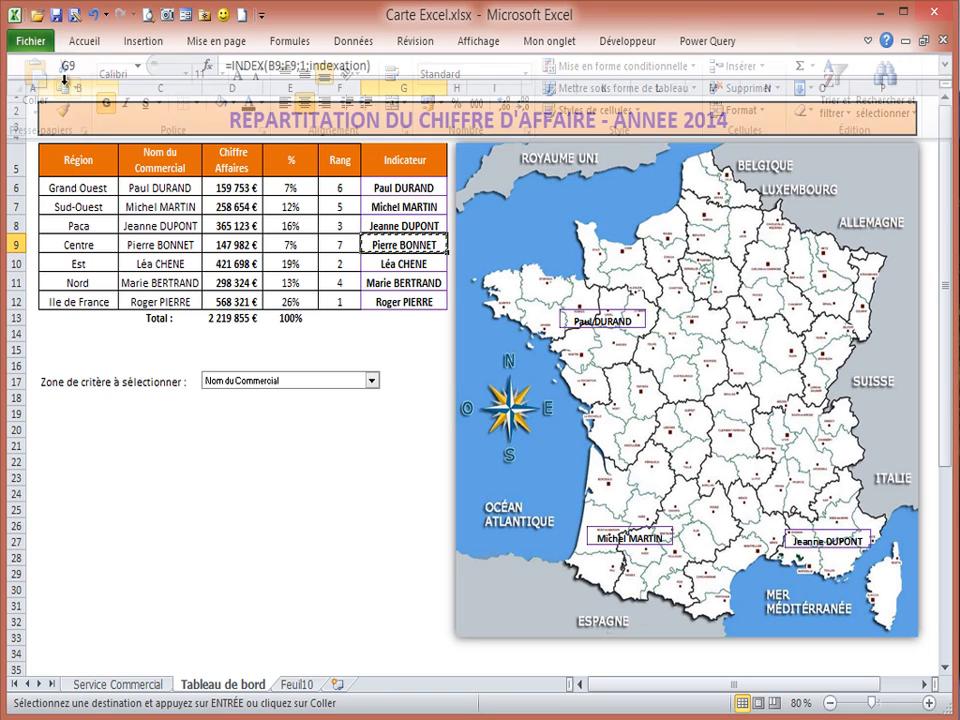
click(80, 42)
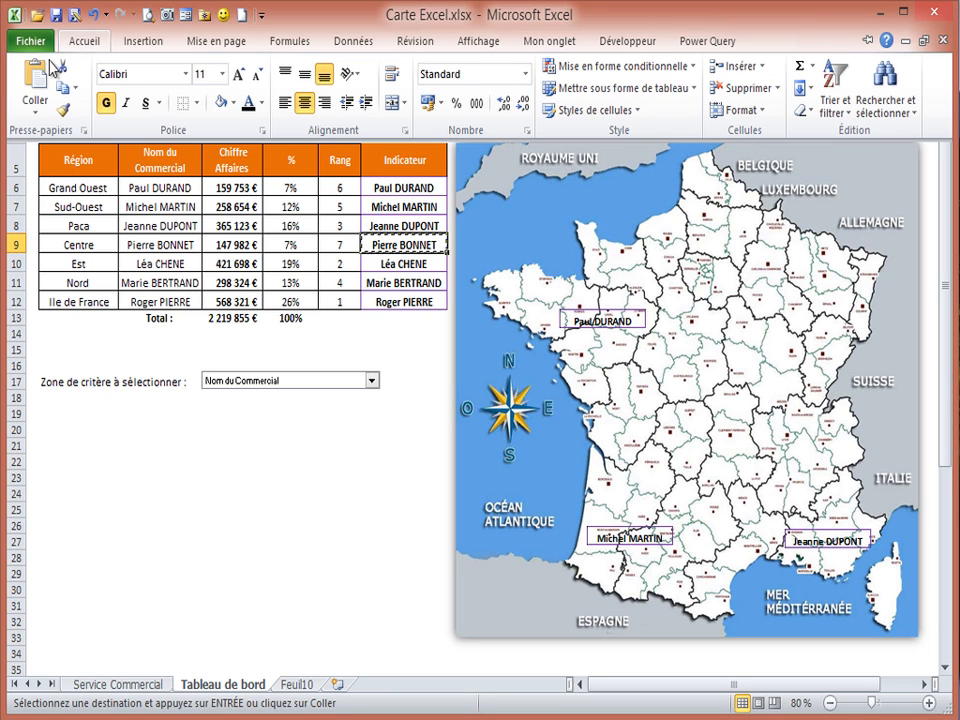
click(35, 110)
click(107, 282)
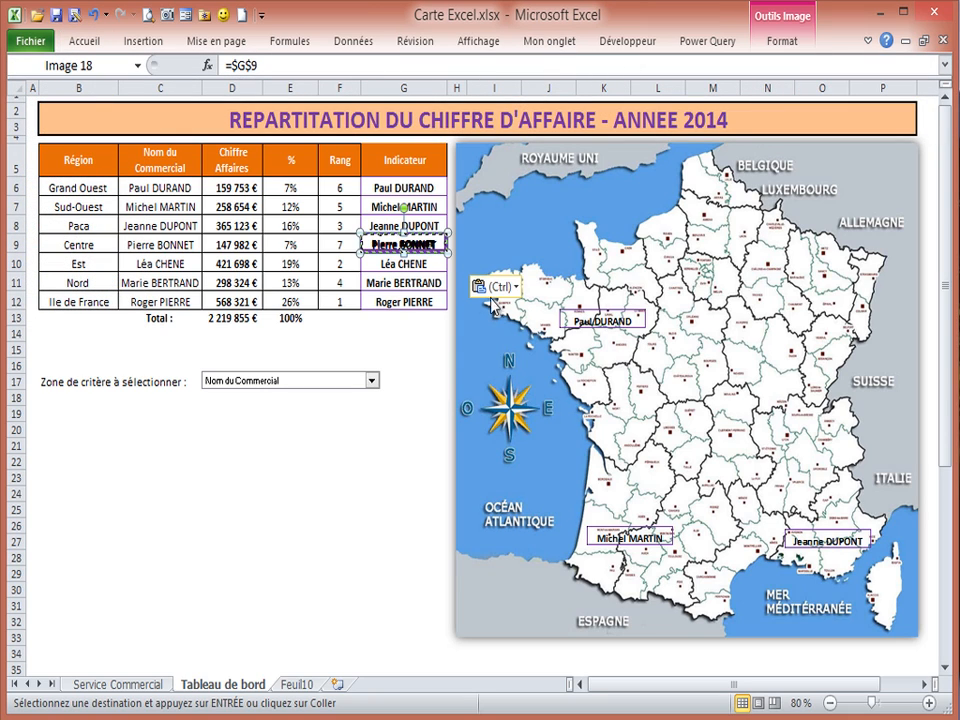
drag(430, 258, 735, 432)
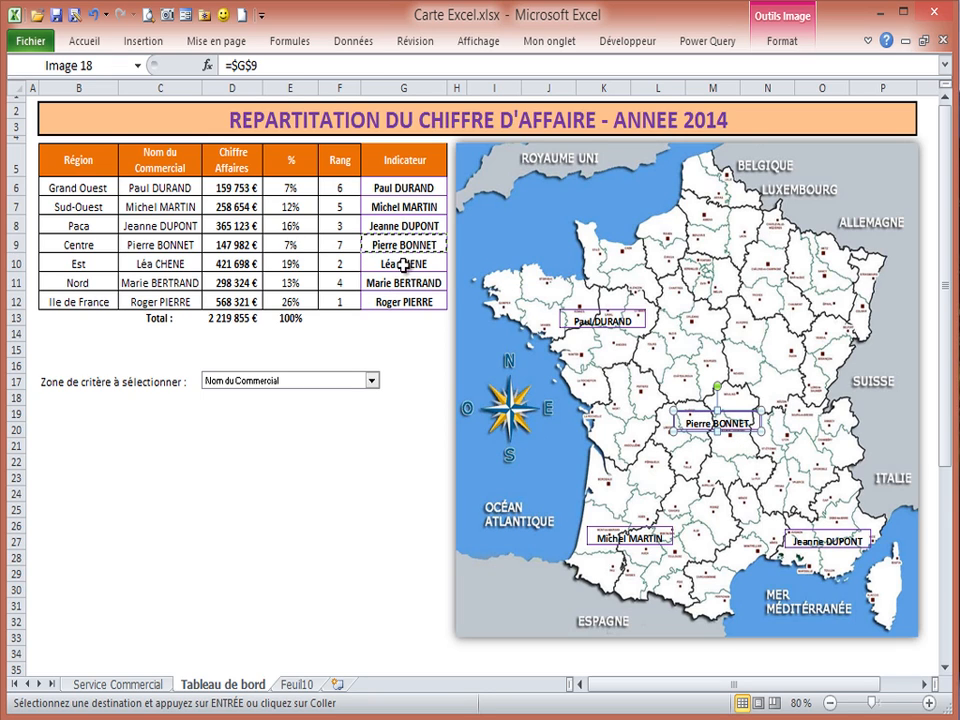
Copy G10, paste it as a linked picture and place the picture over eastern France, below the Luxembourg and Allemagne labels
click(403, 264)
click(80, 42)
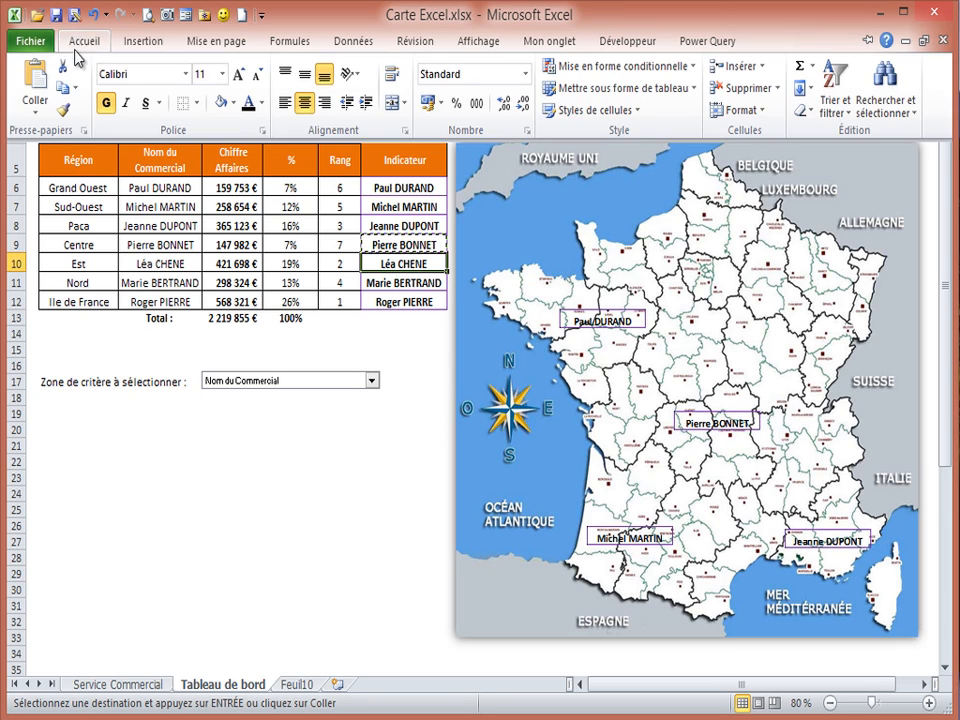
click(62, 87)
click(82, 43)
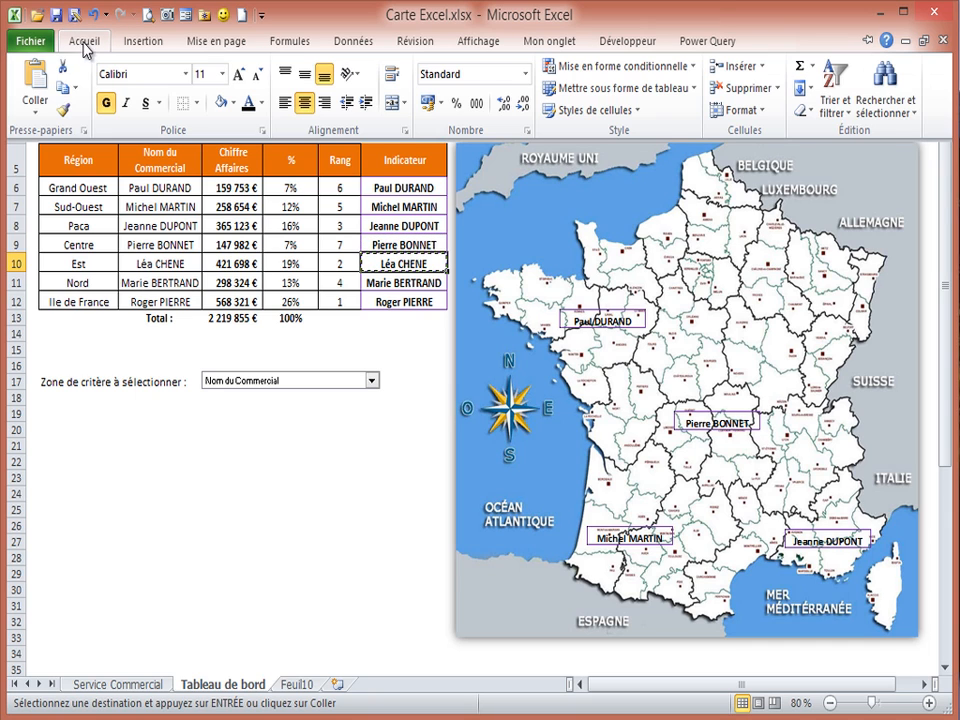
click(34, 111)
click(115, 281)
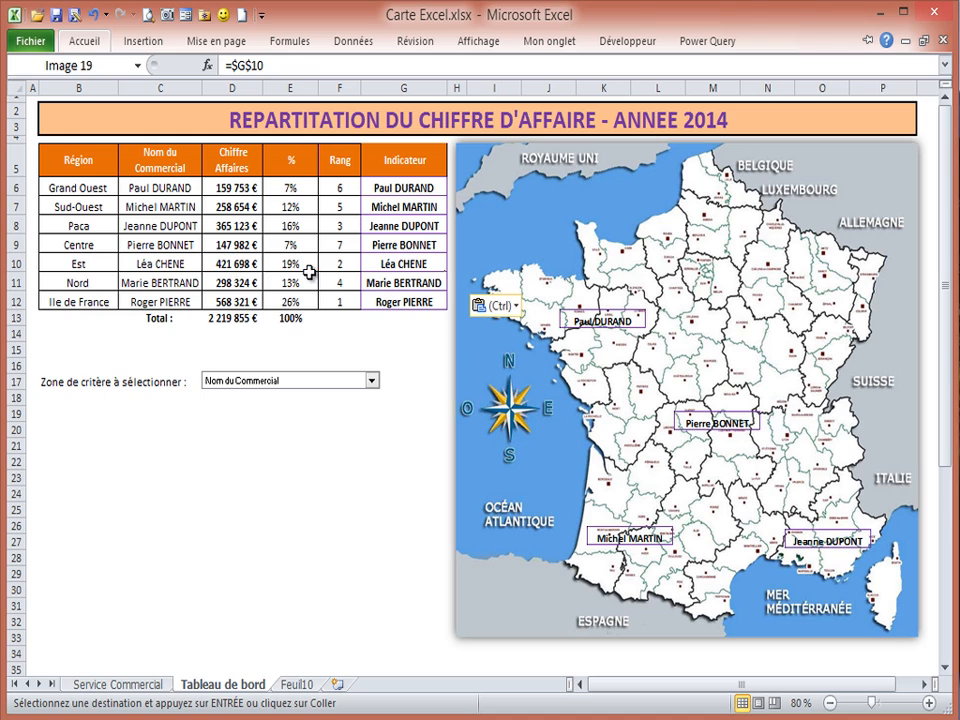
drag(395, 268, 806, 298)
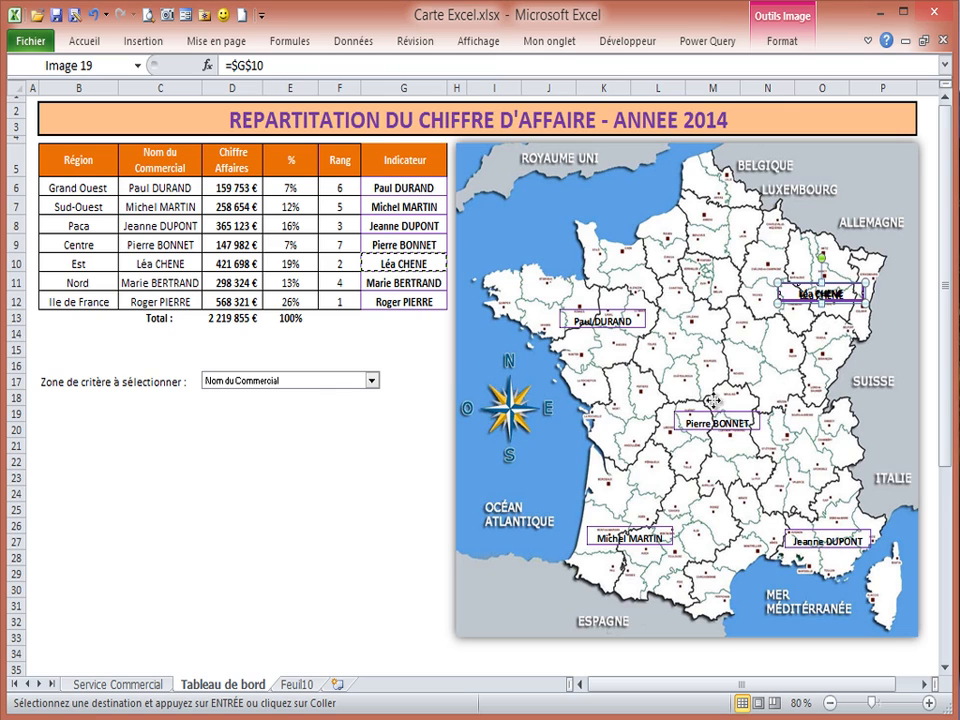
Copy G11, paste it as a linked picture and place the picture over northern France near Belgium
click(400, 282)
click(83, 47)
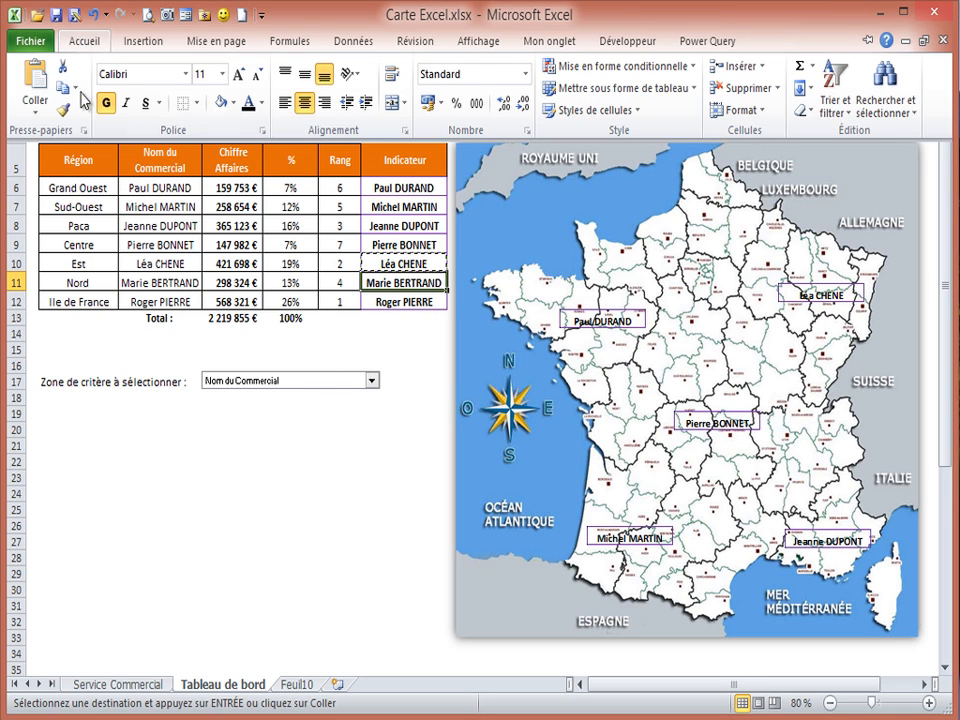
click(65, 78)
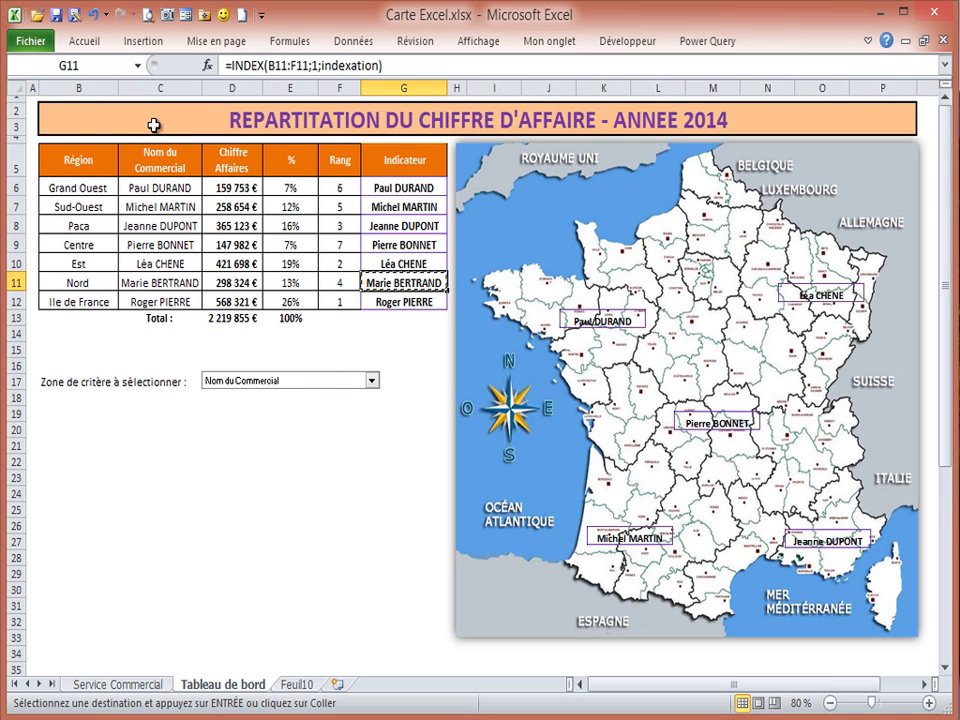
click(79, 43)
click(34, 110)
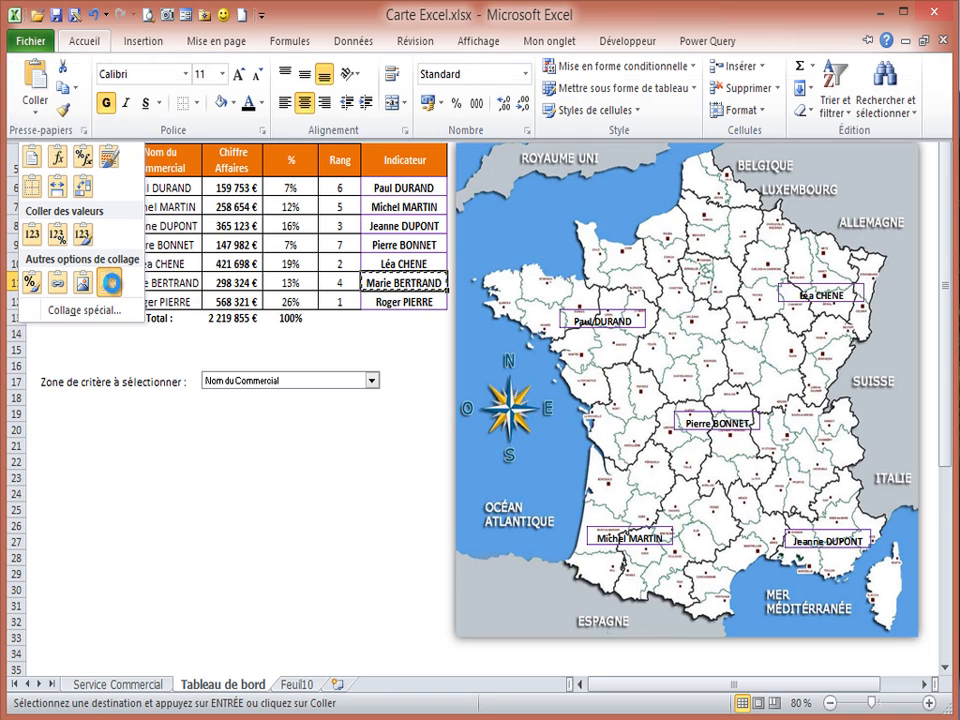
click(108, 283)
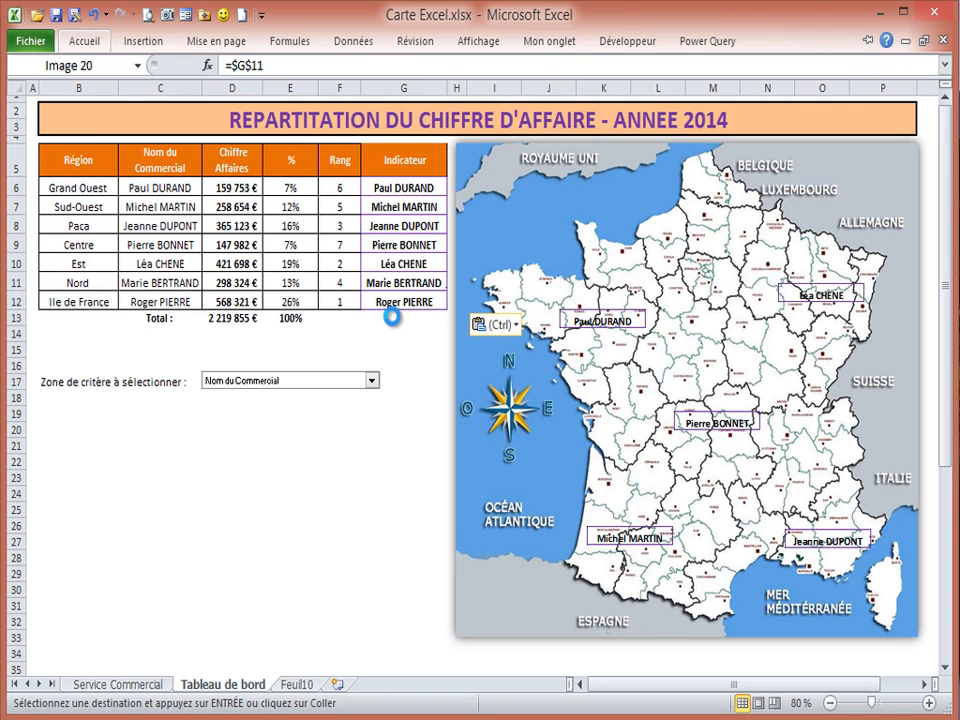
drag(418, 290, 704, 214)
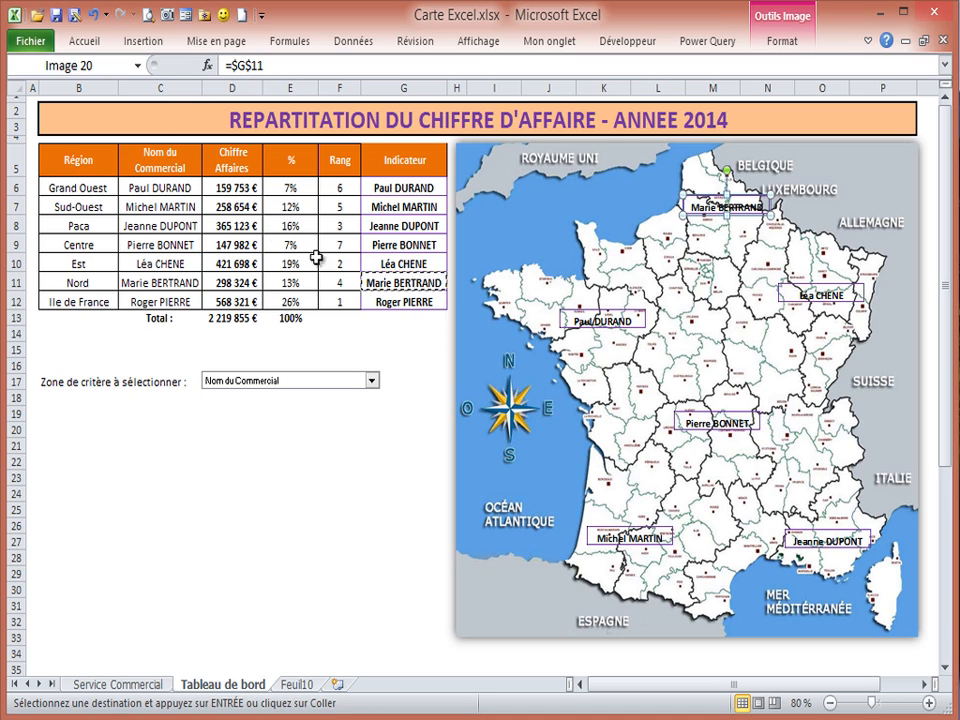
Copy G12, paste it as a linked picture and place the picture over the Ile de France area
click(403, 301)
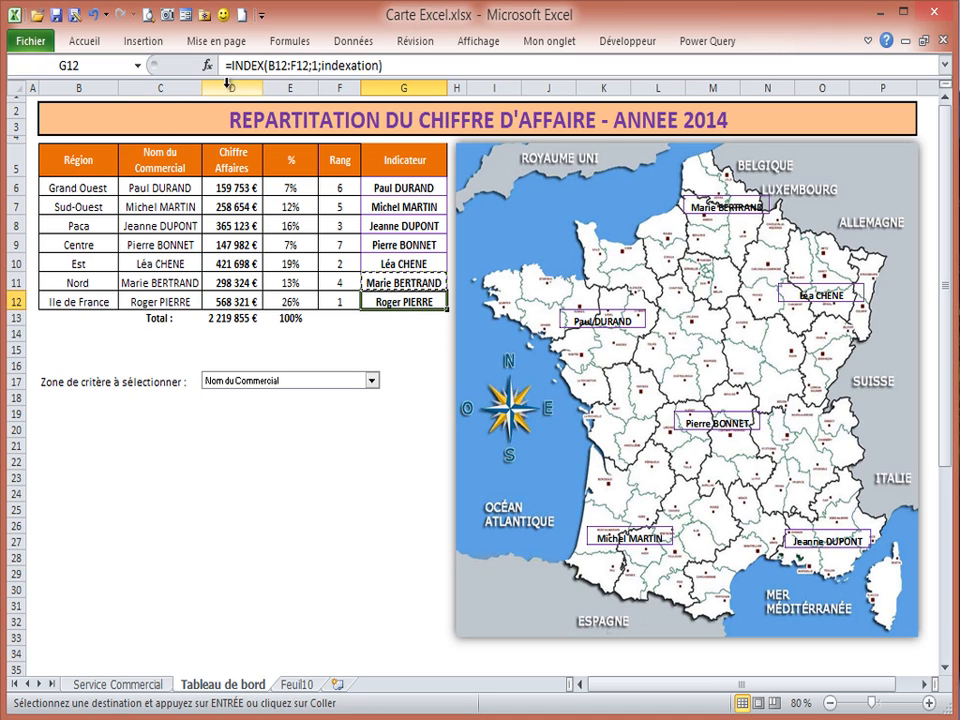
click(84, 41)
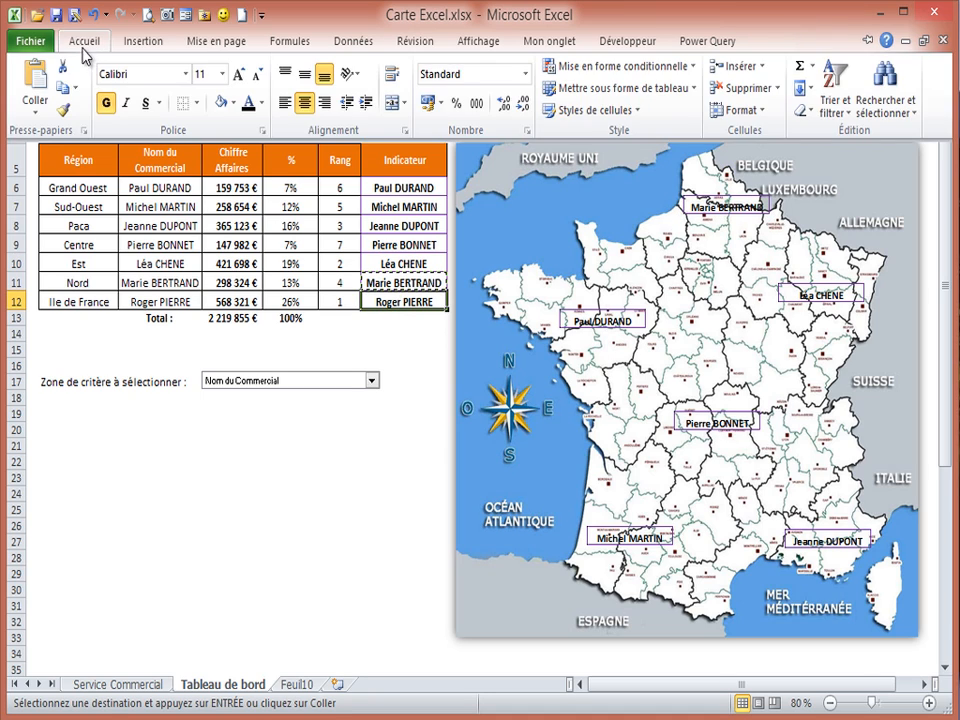
click(84, 41)
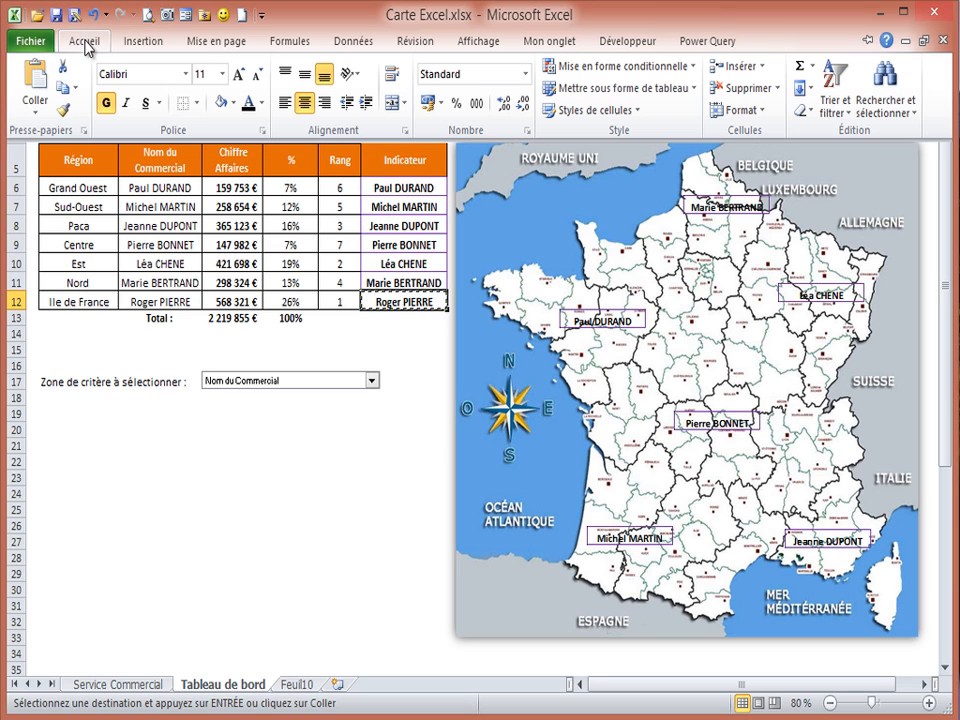
click(35, 103)
click(80, 207)
drag(157, 290, 727, 288)
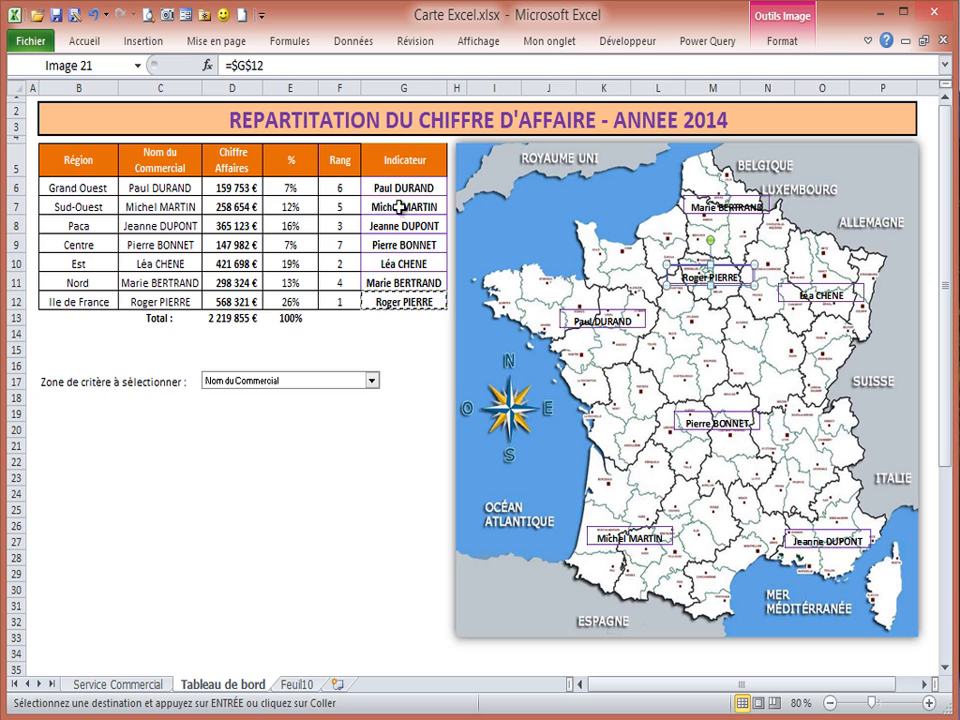
Test the map pictures by setting the criterion combo box to Région, followed by Chiffre Affaires
click(371, 380)
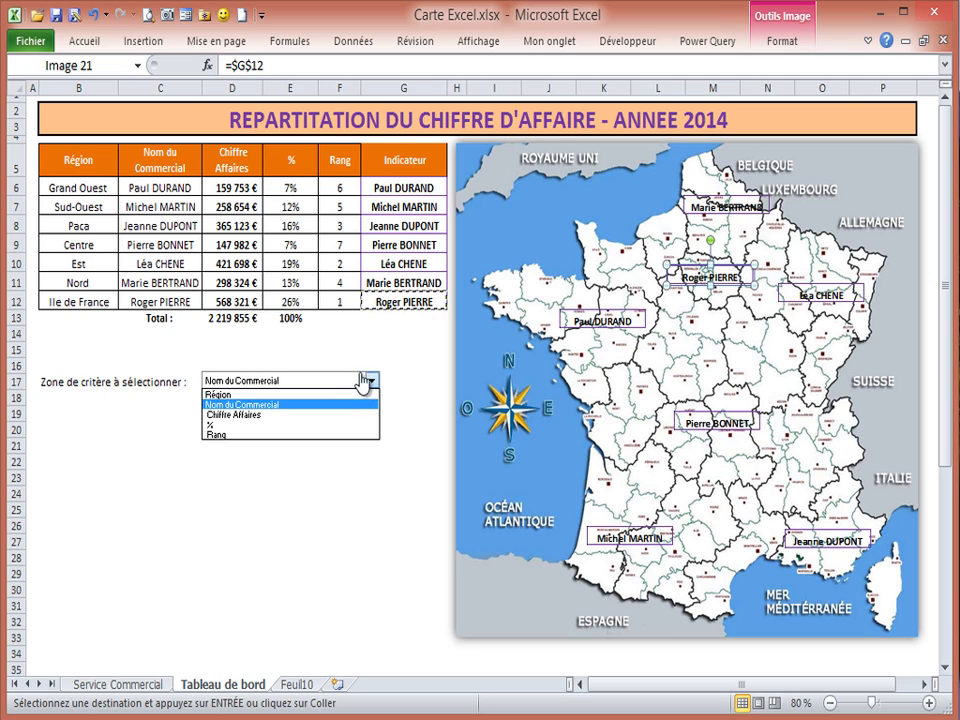
click(222, 394)
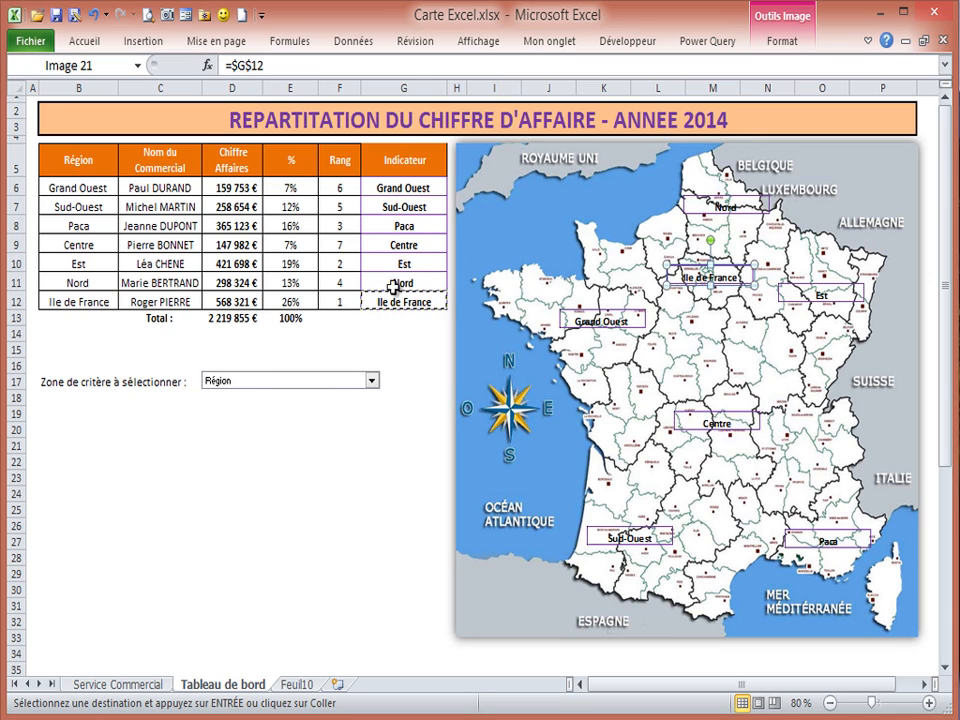
click(371, 380)
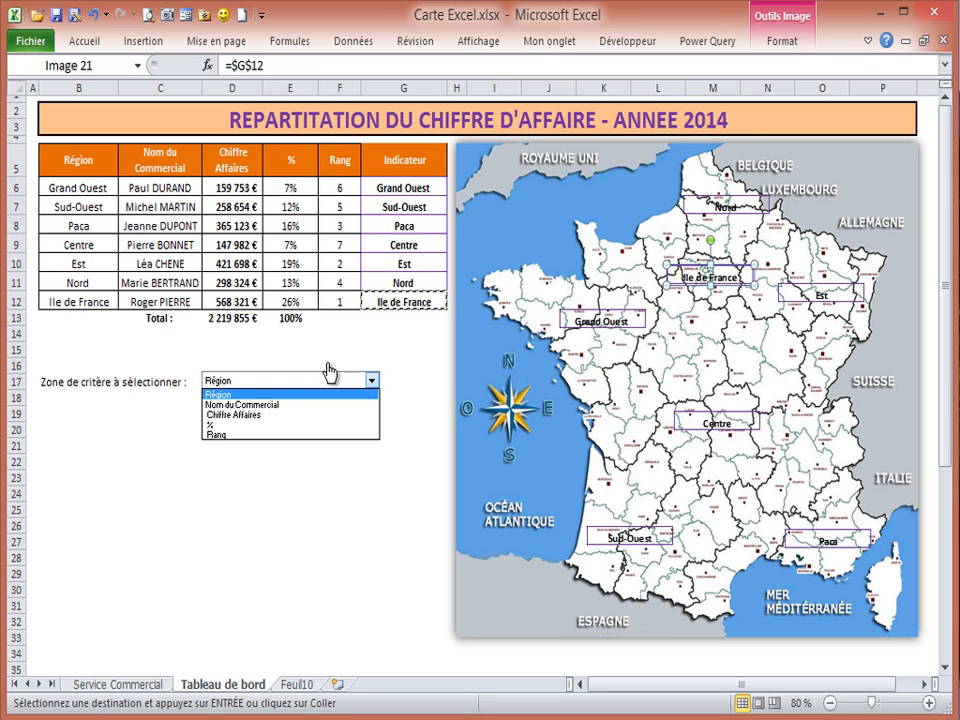
click(224, 414)
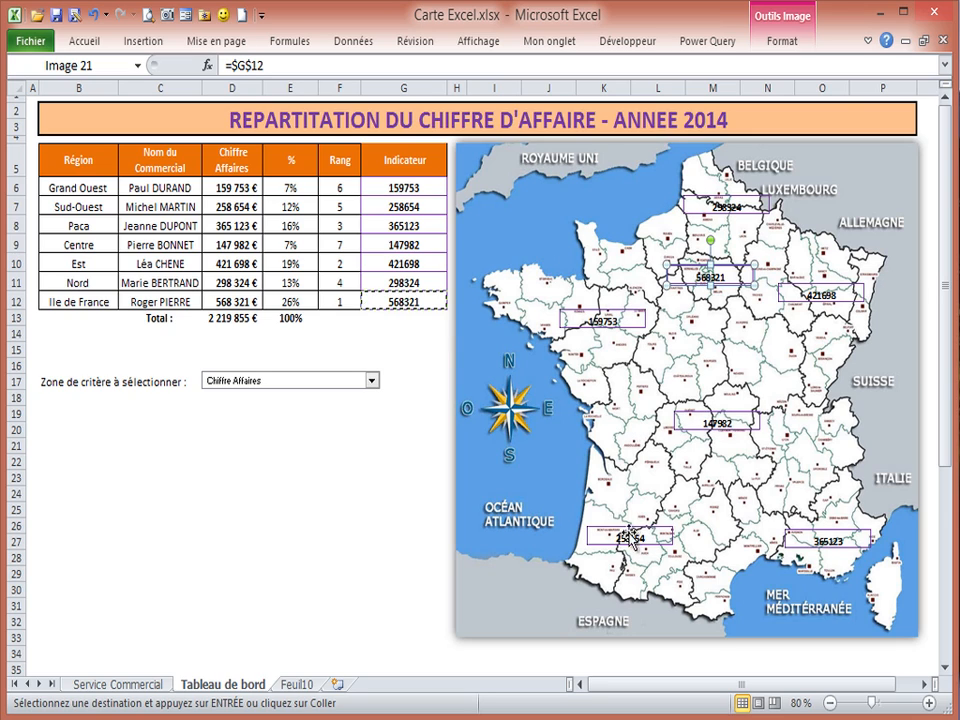
Fill the Indicateur cells G6:G12 with the recently used golden orange and test the map with the criterion combo box set to Rang
click(401, 187)
drag(401, 187, 405, 299)
click(88, 45)
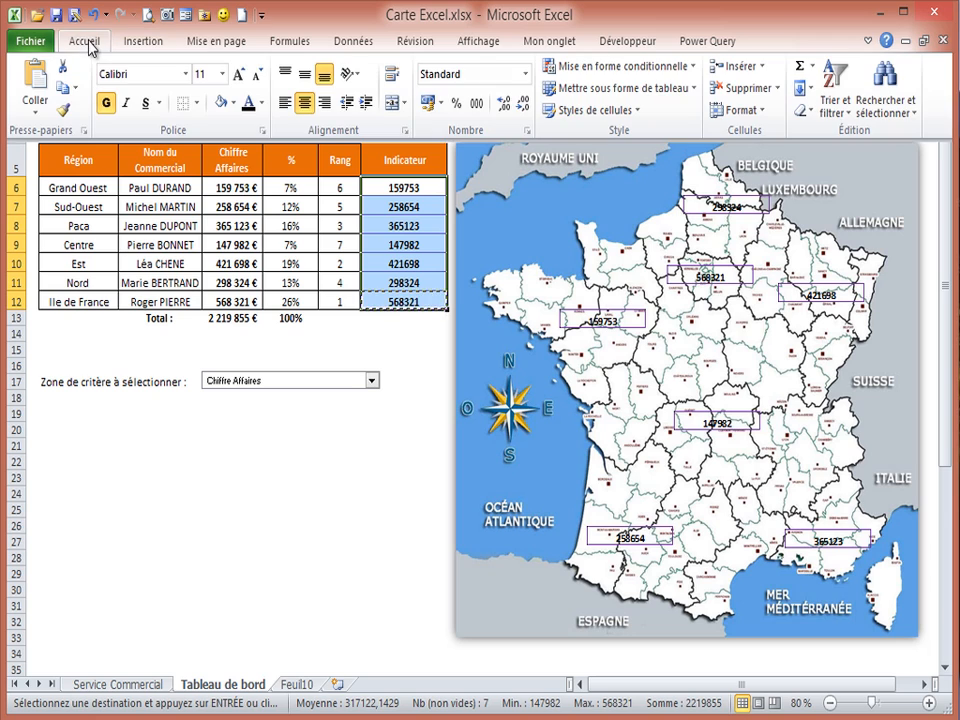
click(233, 103)
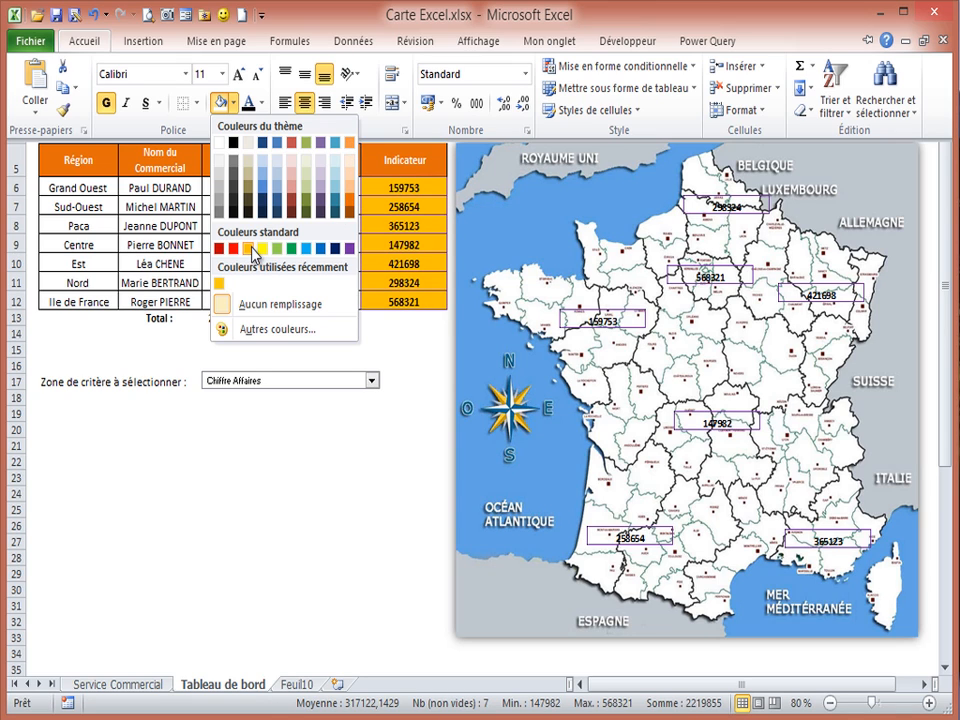
click(220, 283)
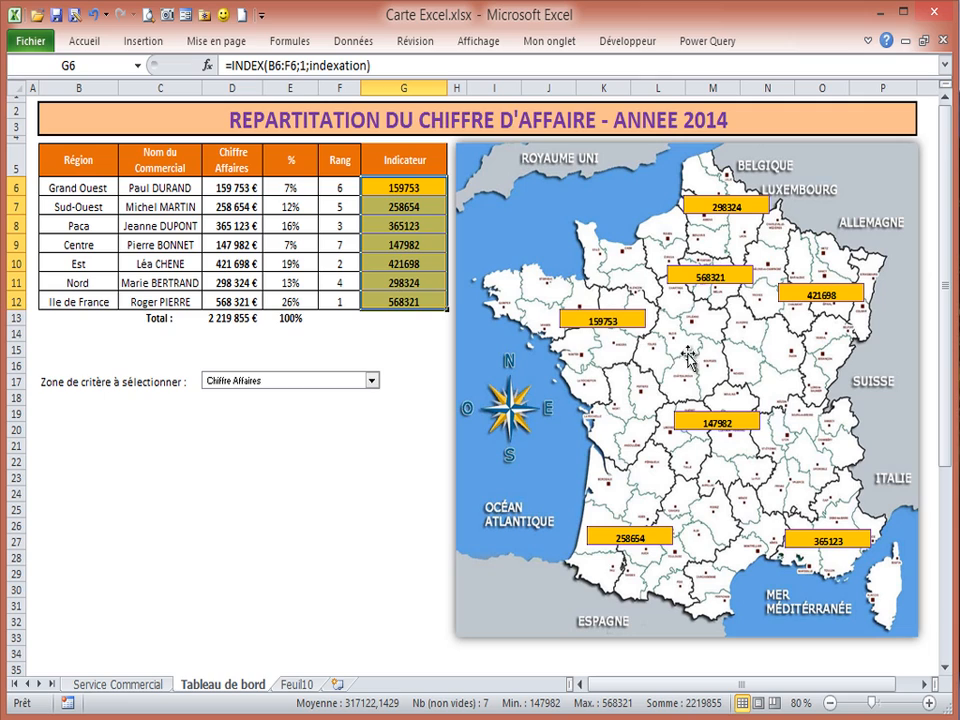
click(372, 380)
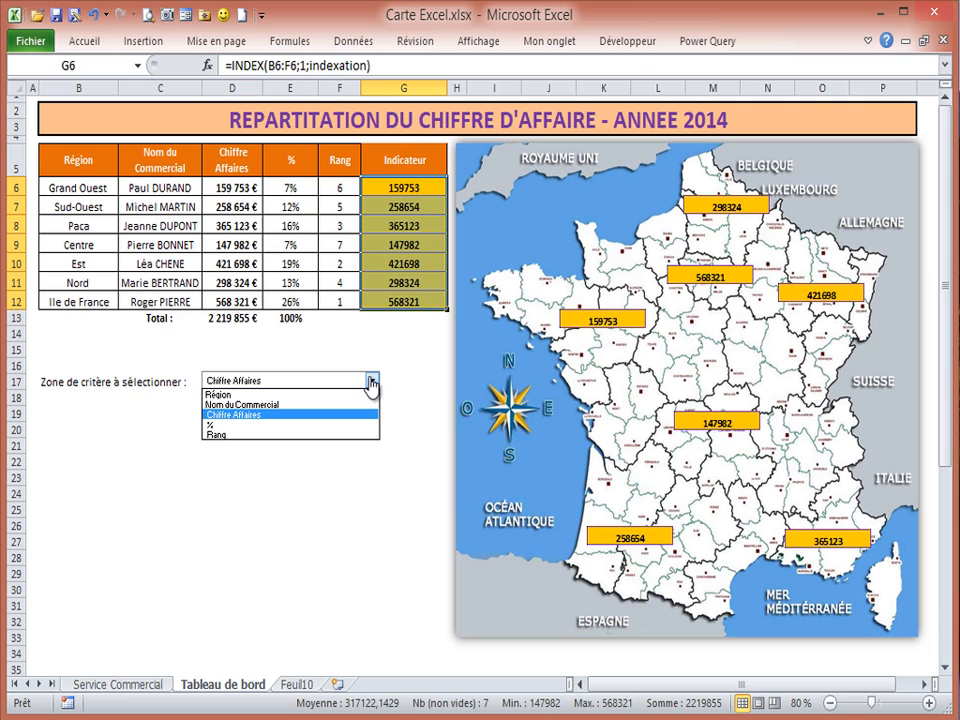
click(226, 434)
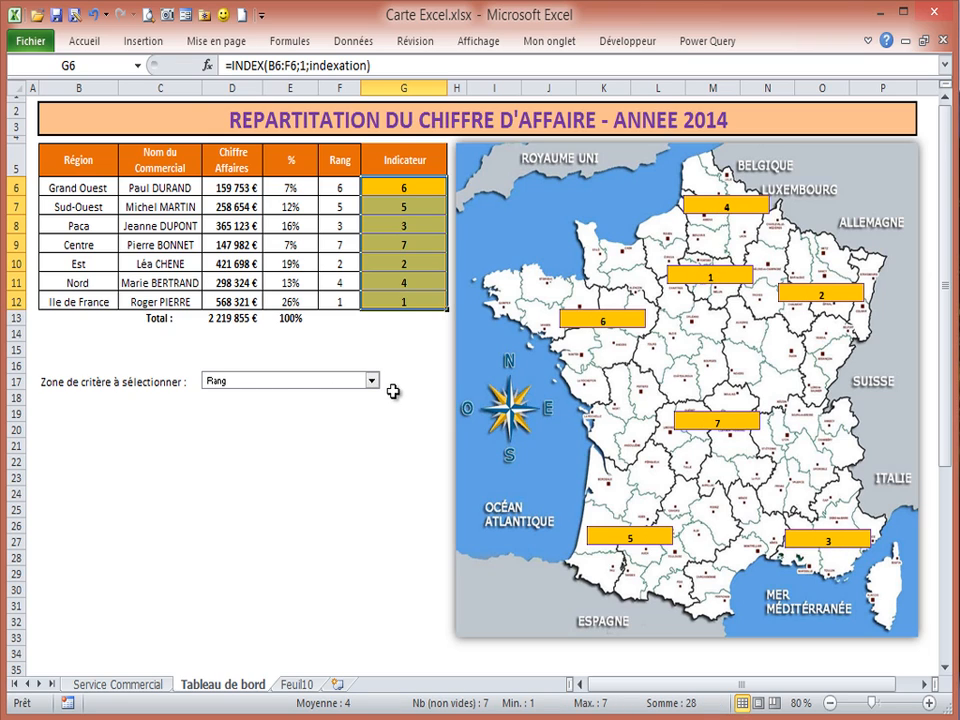
Centre the contents of Indicateur cells G6:G12 vertically and test the dashboard with the criterion combo box set to Région
drag(400, 187, 405, 294)
click(86, 44)
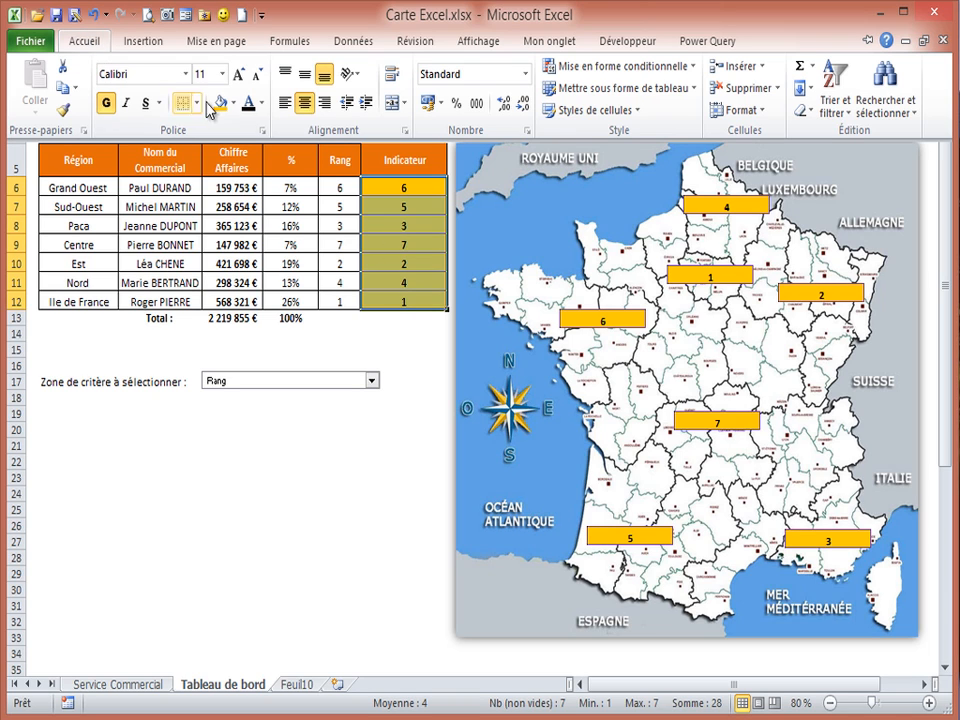
click(304, 75)
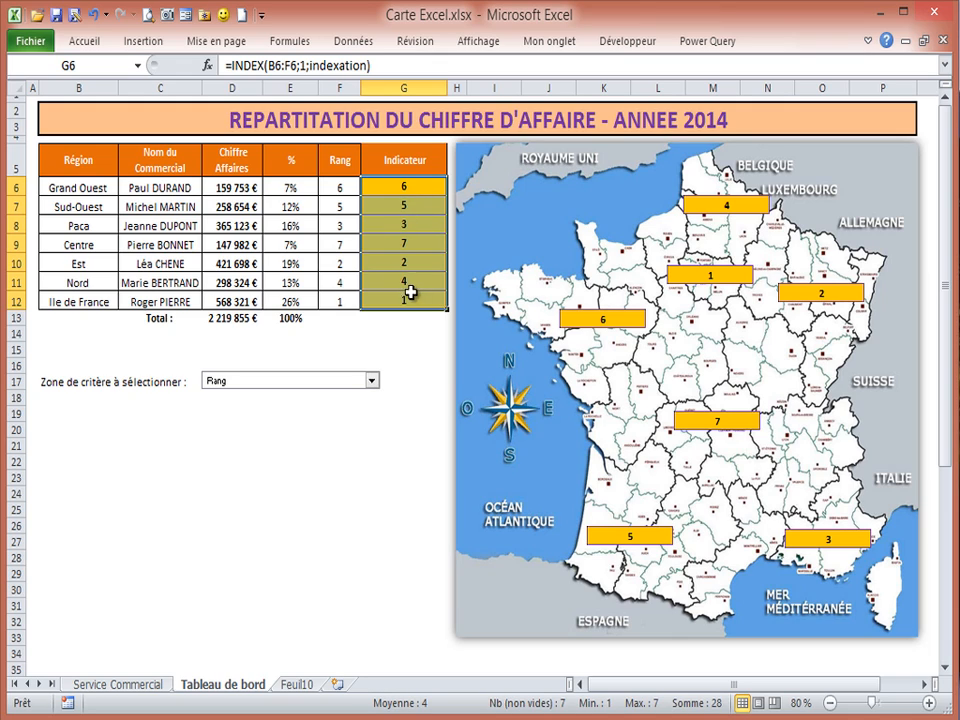
click(371, 381)
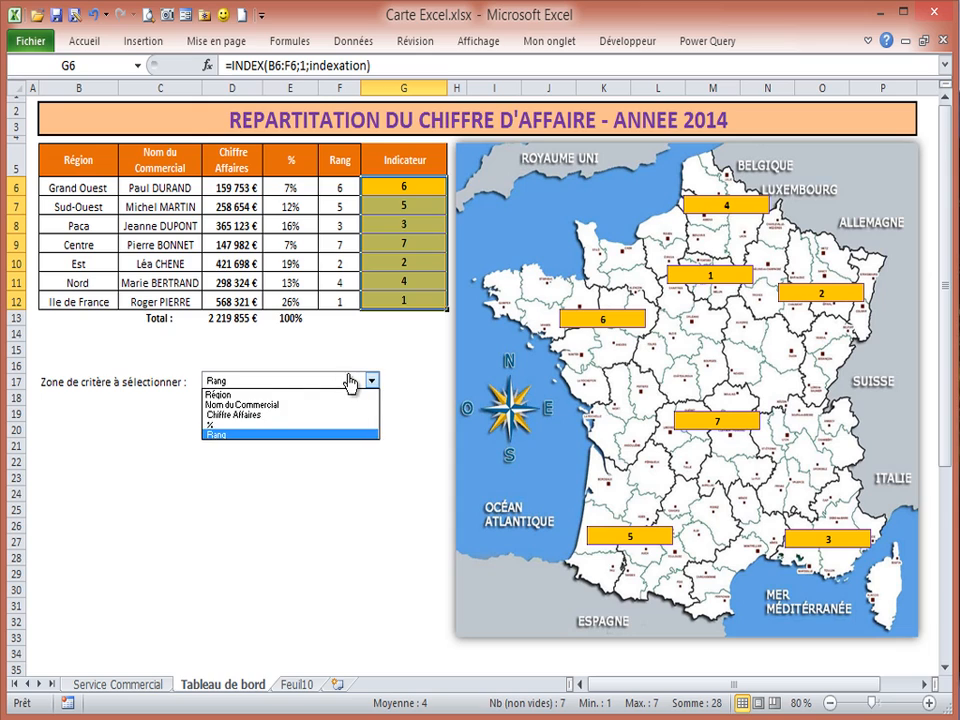
click(255, 398)
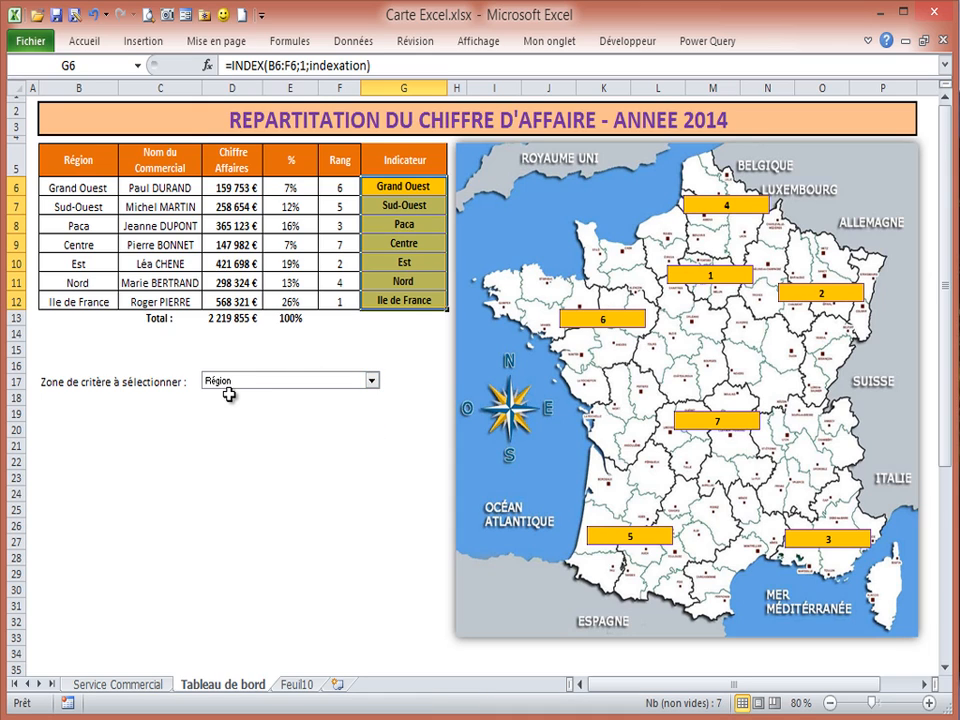